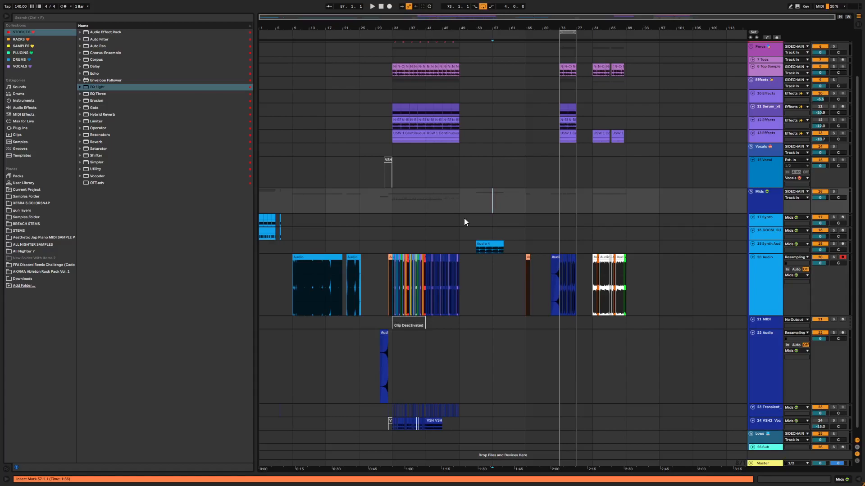
# - Highlight bars 32 to 97 on the 20 Audio track and view the Reaktor 6 FORM instrument on the 17 Synth track, closing it again
pyautogui.moveTo(390, 270); pyautogui.dragTo(655, 266)
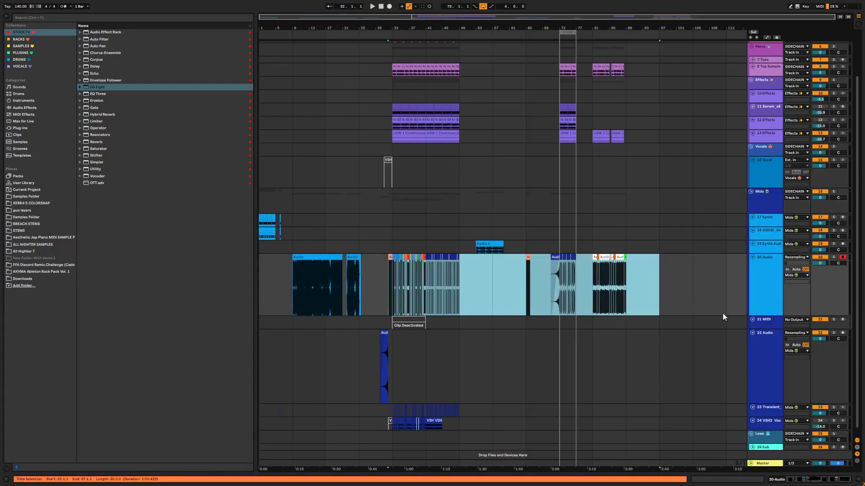
pyautogui.doubleClick(764, 231)
pyautogui.click(762, 220)
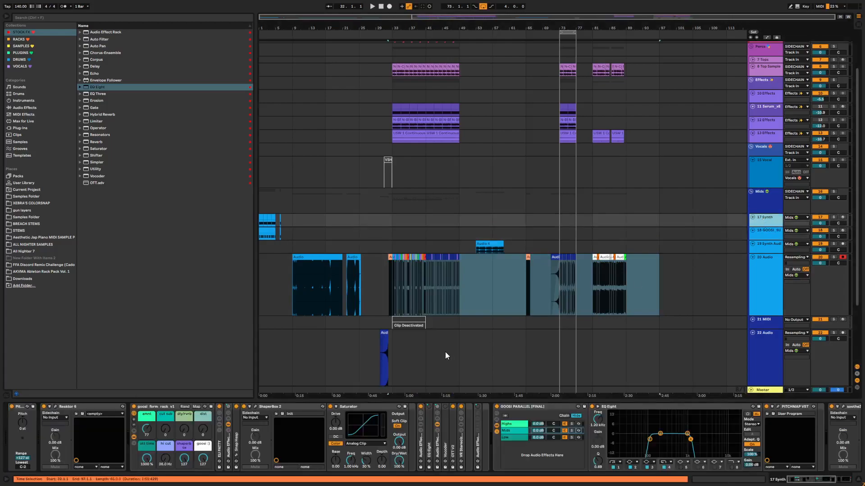
pyautogui.click(56, 410)
pyautogui.moveTo(241, 26); pyautogui.dragTo(345, 82)
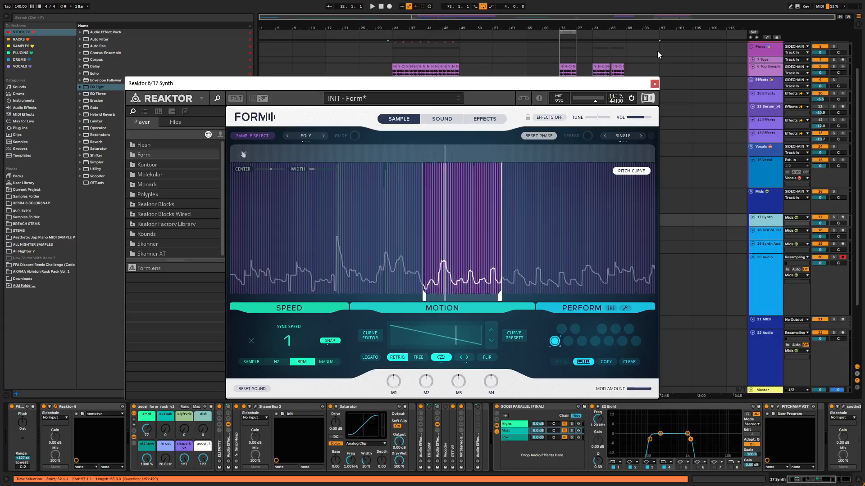
pyautogui.click(654, 84)
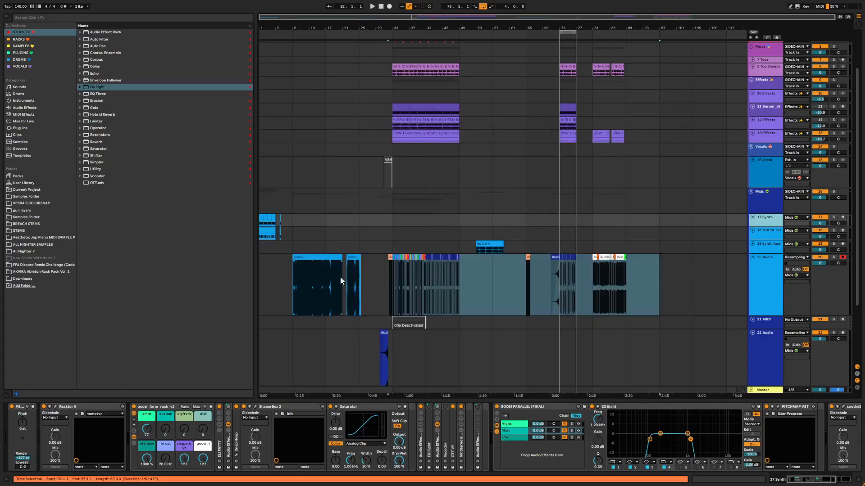
# - Solo the 20 Audio track and briefly test its playback
pyautogui.scroll(3, 390, 289)
pyautogui.scroll(-5, 322, 277)
pyautogui.hscroll(6, 517, 228)
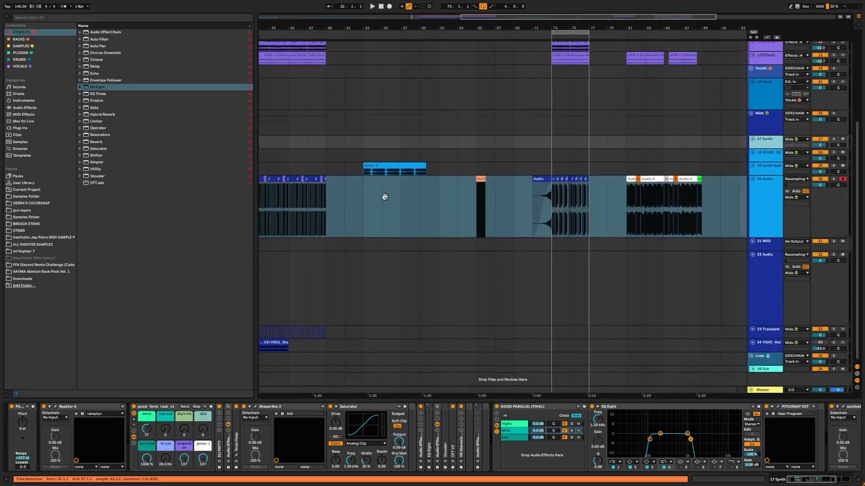
pyautogui.scroll(5, 526, 212)
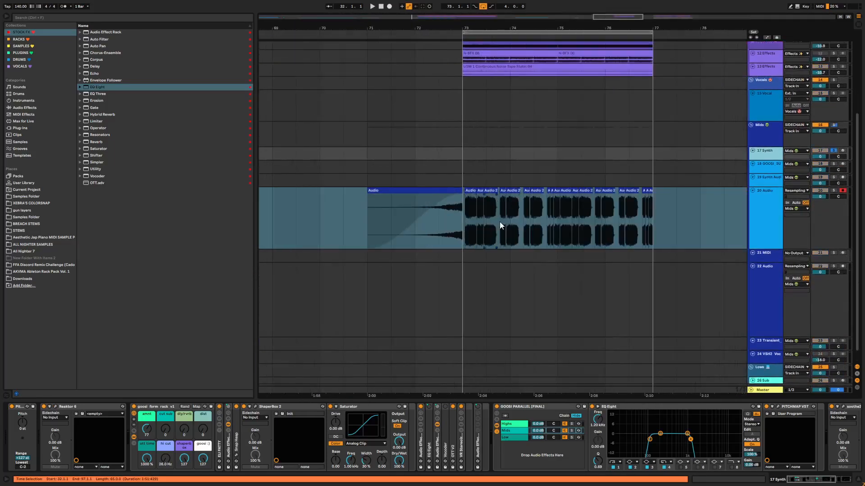
pyautogui.click(756, 221)
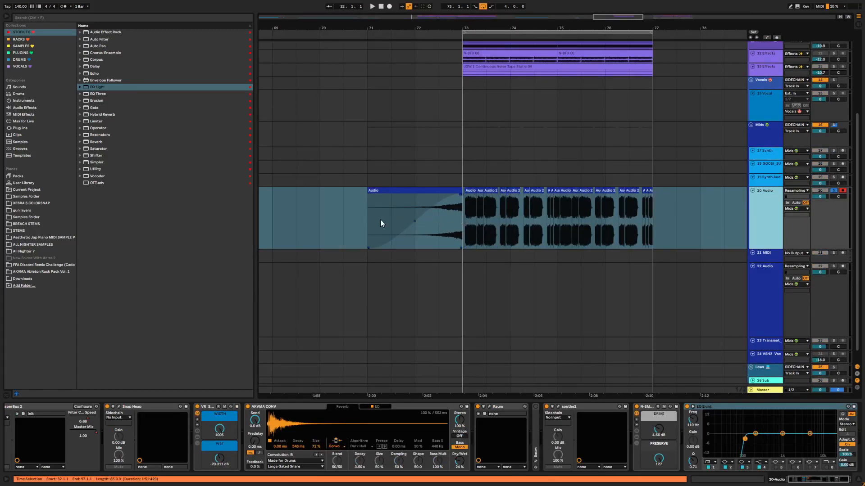
pyautogui.press('space')
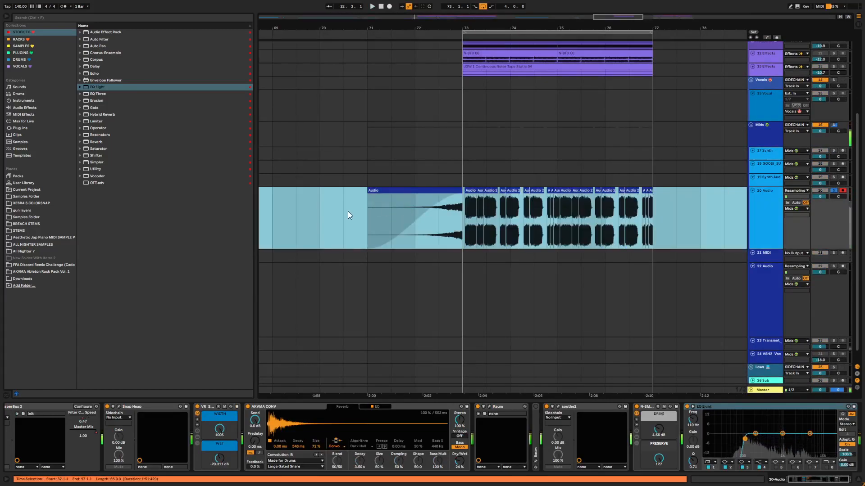
pyautogui.scroll(-7, 455, 201)
pyautogui.scroll(8, 396, 214)
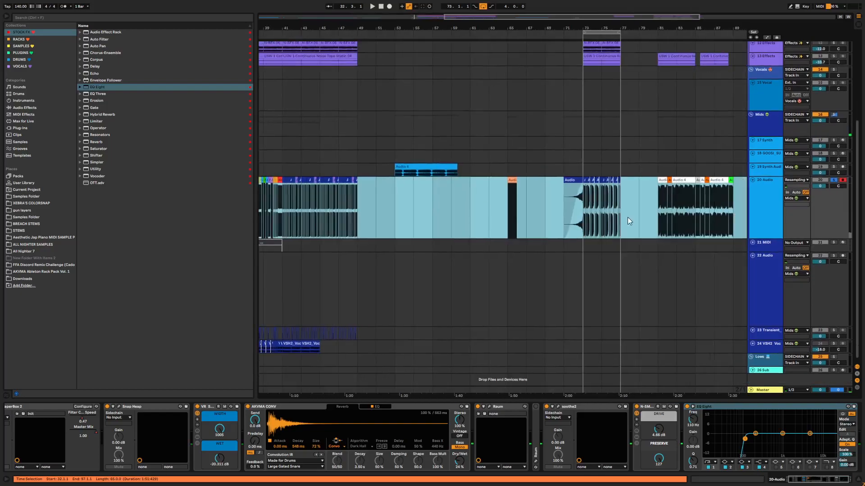
# - Play the 20 Audio clips from bar 71 and turn off the track's EQ Eight during playback
pyautogui.click(564, 203)
pyautogui.press('space')
pyautogui.scroll(8, 604, 202)
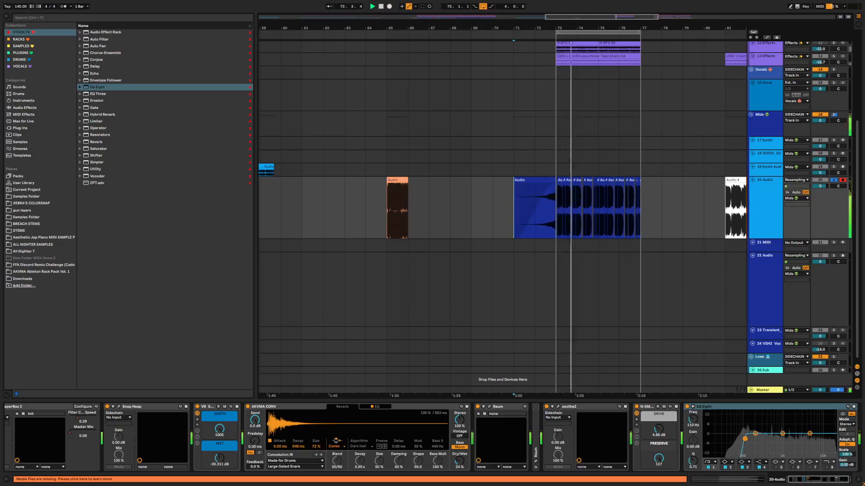
pyautogui.click(687, 406)
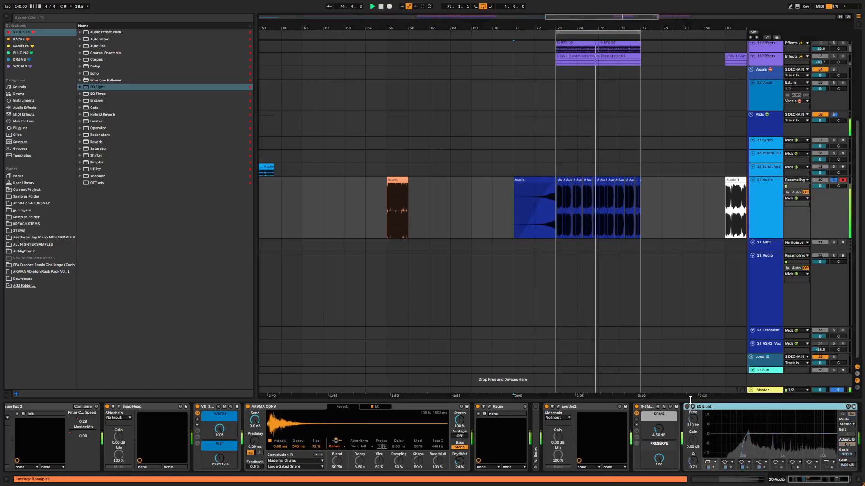
pyautogui.moveTo(632, 249); pyautogui.dragTo(501, 245)
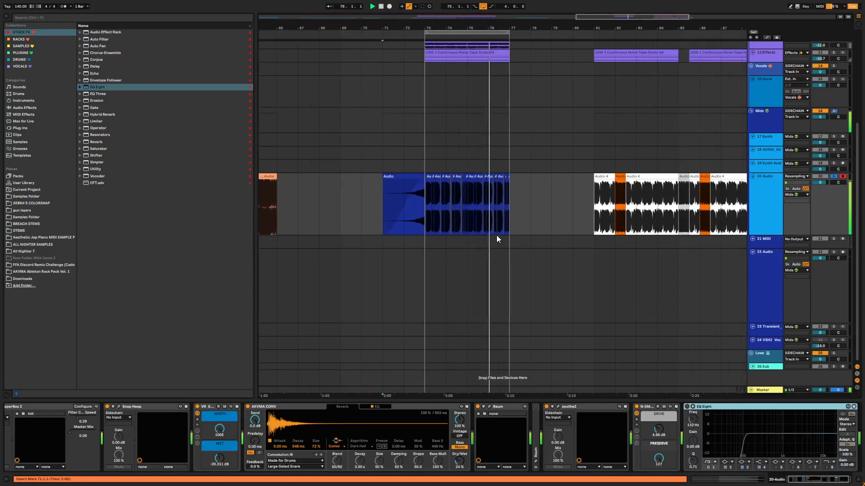
pyautogui.press('space')
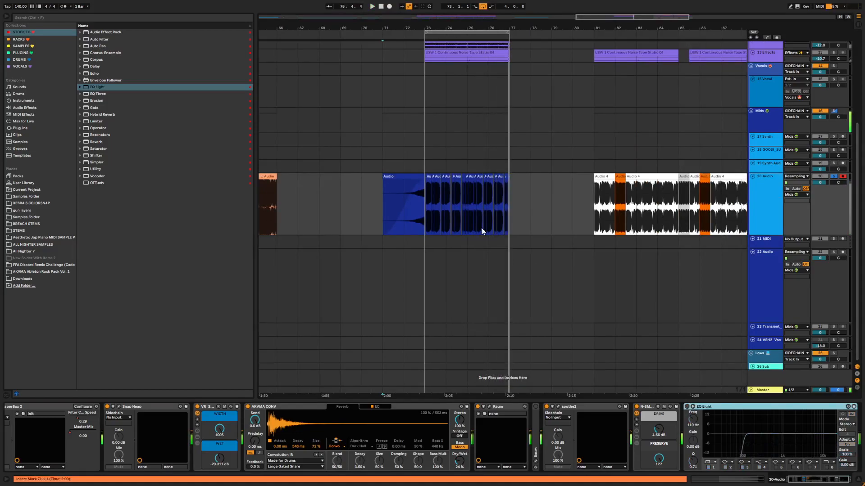
# - Play from bar 73, extending the loop region back to bar 71 and switching looping off
pyautogui.click(421, 200)
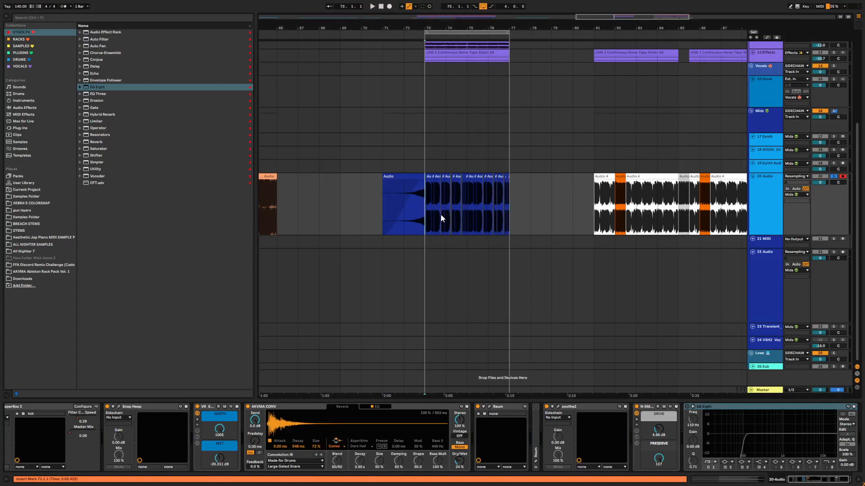
pyautogui.scroll(2, 488, 251)
pyautogui.moveTo(428, 300); pyautogui.dragTo(511, 289)
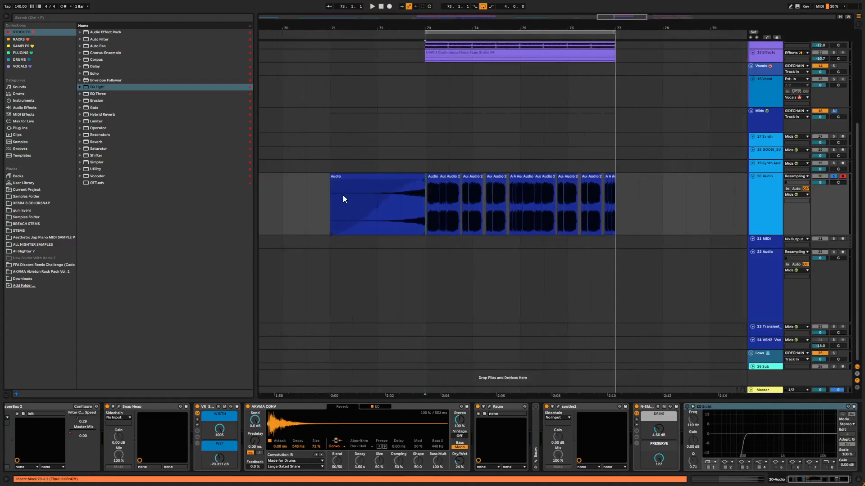
pyautogui.press('space')
pyautogui.moveTo(428, 32); pyautogui.dragTo(326, 55)
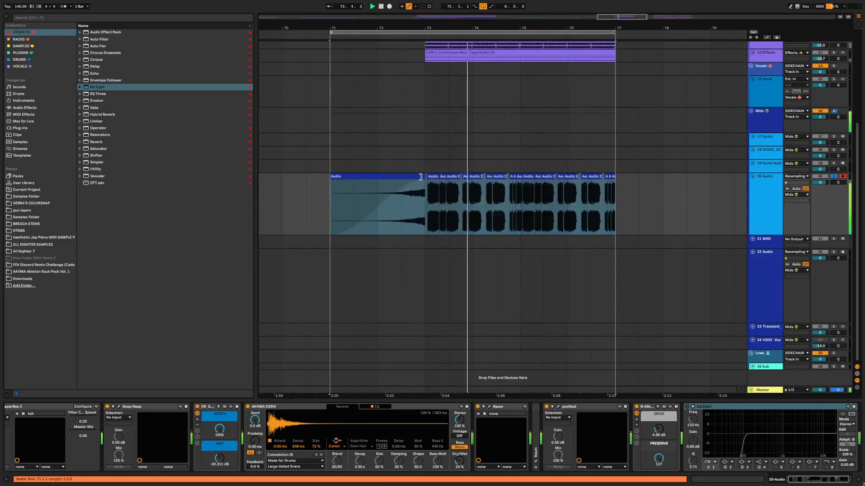
pyautogui.click(660, 180)
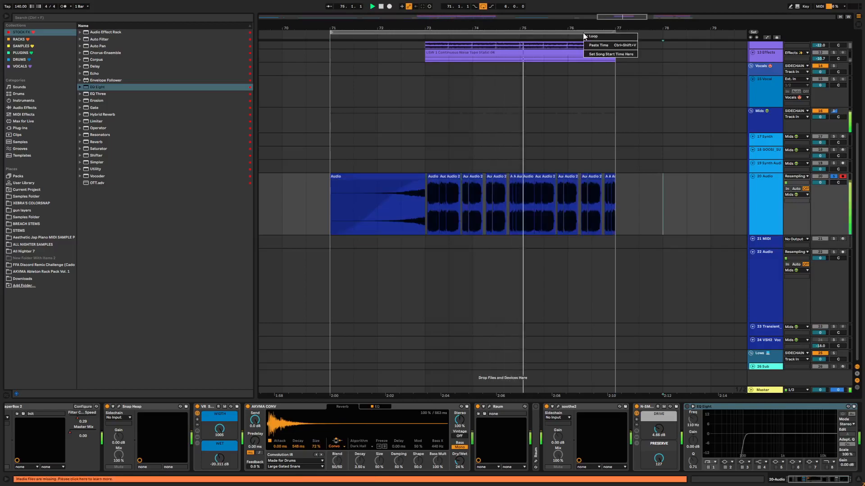
pyautogui.hscroll(5, 631, 129)
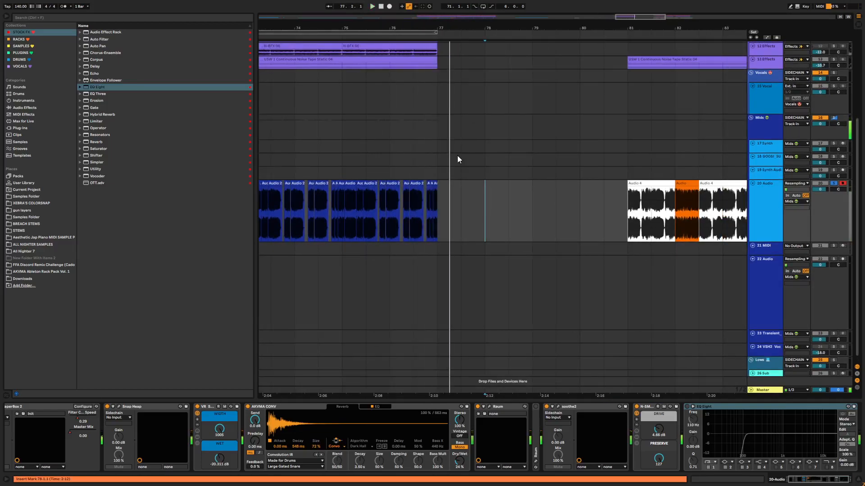
# - Examine the Sample and Sound pages of the Reaktor 6 FORM instrument on the 17 Synth track, and close its window
pyautogui.scroll(-3, 461, 175)
pyautogui.scroll(-5, 461, 175)
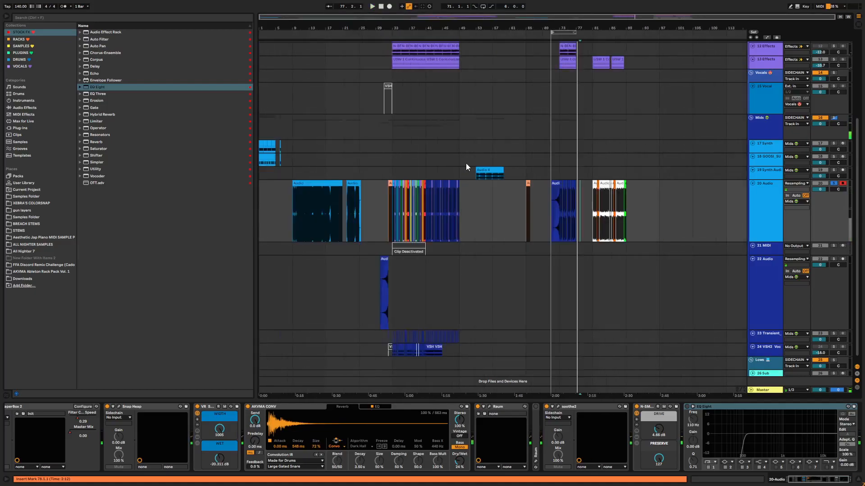
pyautogui.click(775, 149)
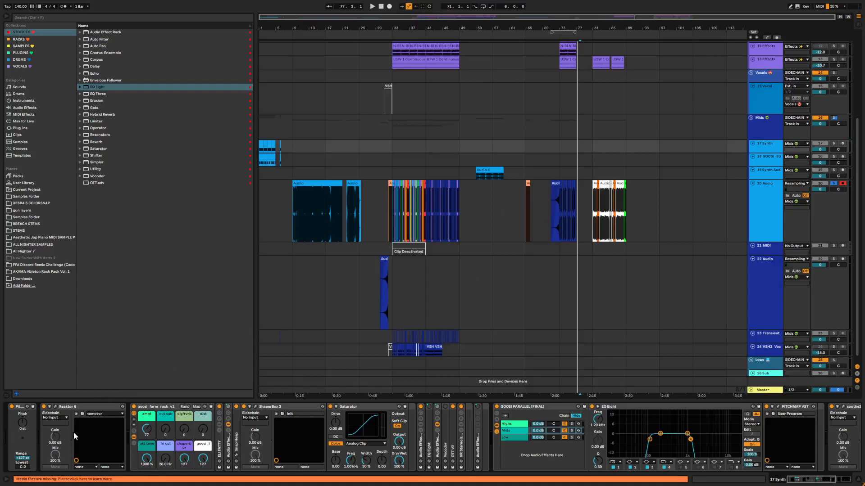
pyautogui.click(55, 407)
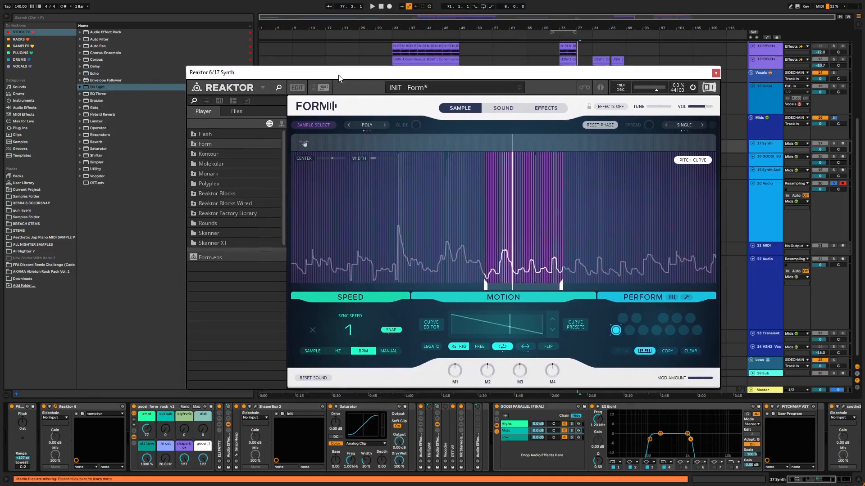
pyautogui.moveTo(344, 81); pyautogui.dragTo(253, 61)
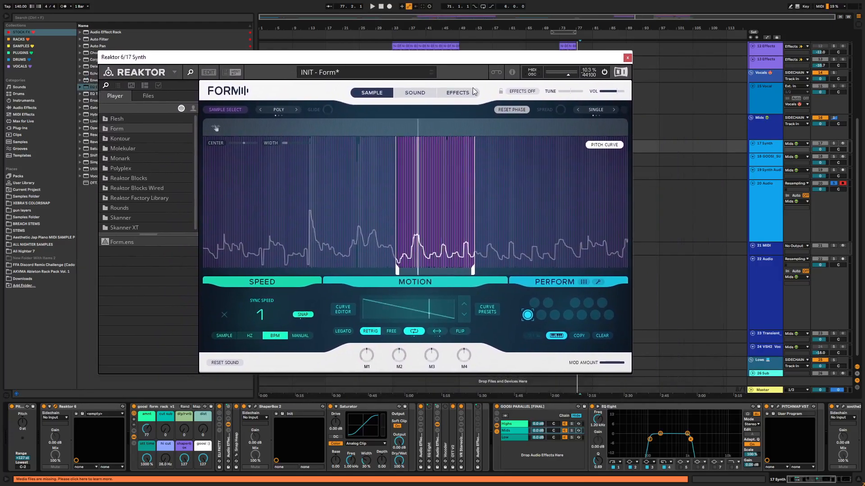
pyautogui.click(422, 93)
pyautogui.click(384, 95)
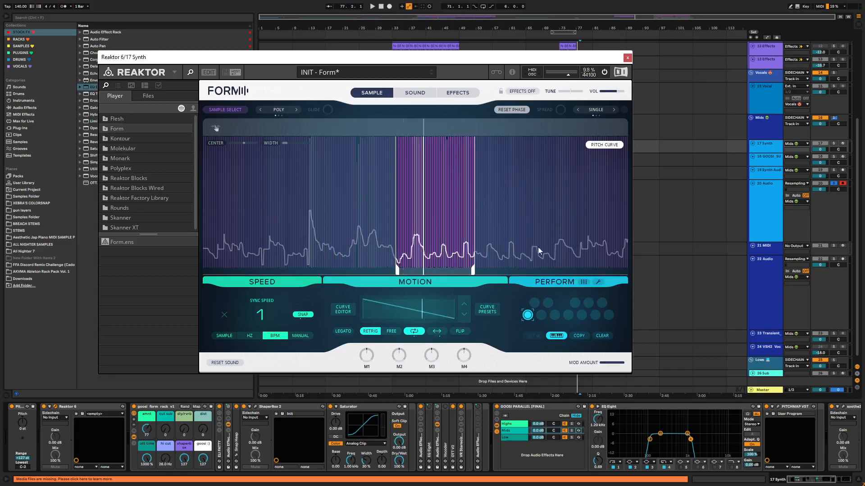
pyautogui.click(627, 58)
# - Play the 20 Audio clips from bar 81 to their end and highlight bars 79 to 97 from the drum tracks down to 20 Audio
pyautogui.scroll(4, 336, 216)
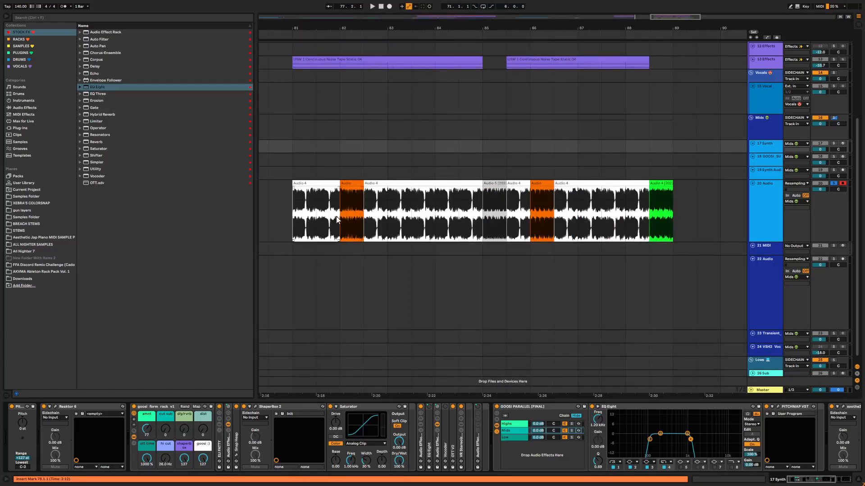
pyautogui.click(285, 215)
pyautogui.press('space')
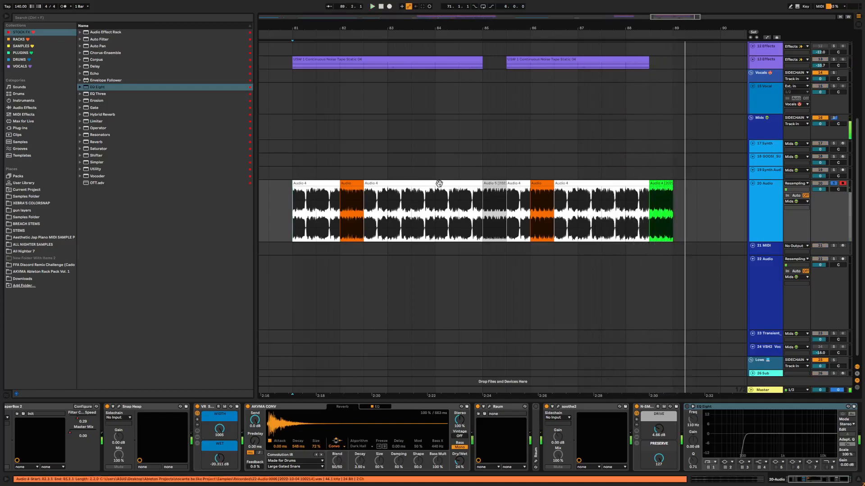
pyautogui.scroll(-5, 528, 202)
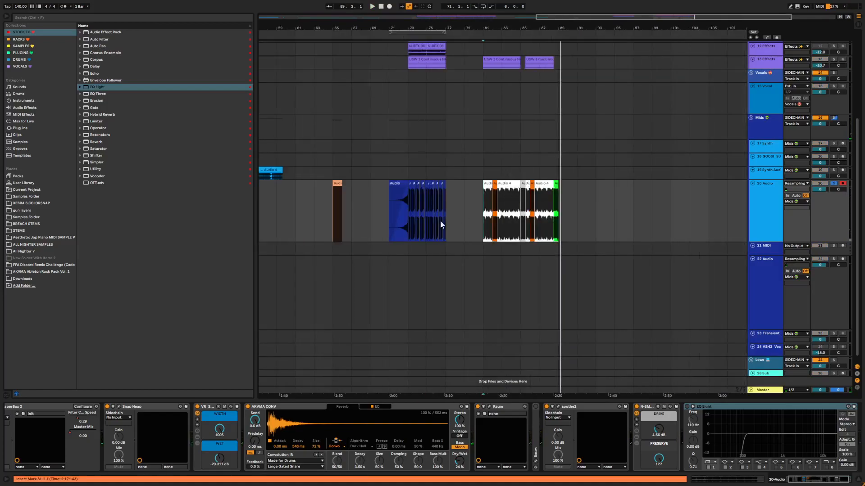
pyautogui.scroll(5, 469, 222)
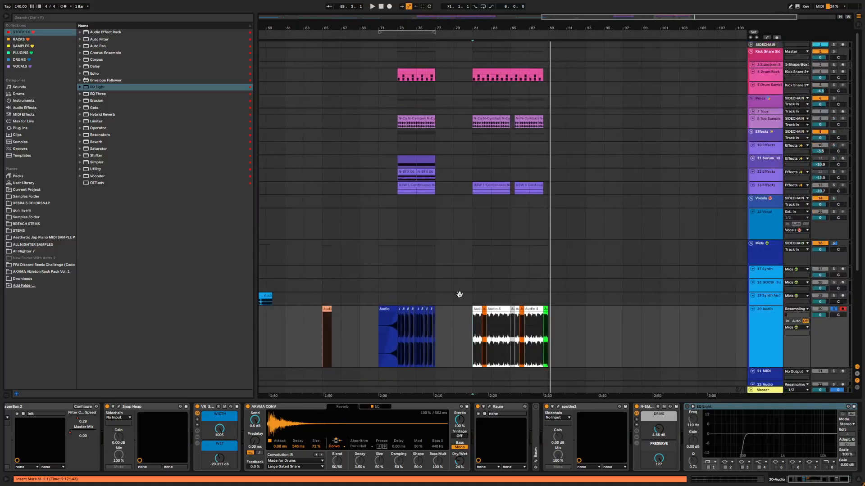
pyautogui.moveTo(455, 79); pyautogui.dragTo(625, 352)
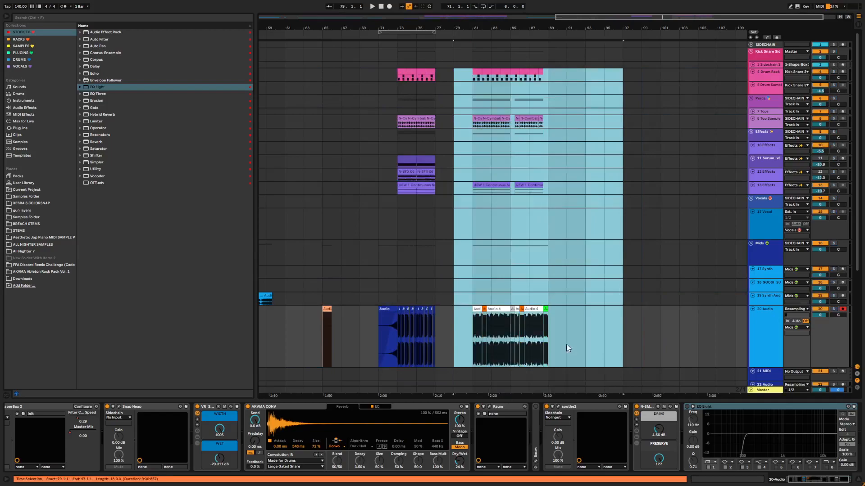
# - Enlarge the track height of 17 Synth and the track 18 sub rack together to show their MIDI clips at the start
pyautogui.hscroll(-2, 484, 294)
pyautogui.scroll(-1, 485, 295)
pyautogui.hscroll(-10, 485, 295)
pyautogui.scroll(-5, 485, 295)
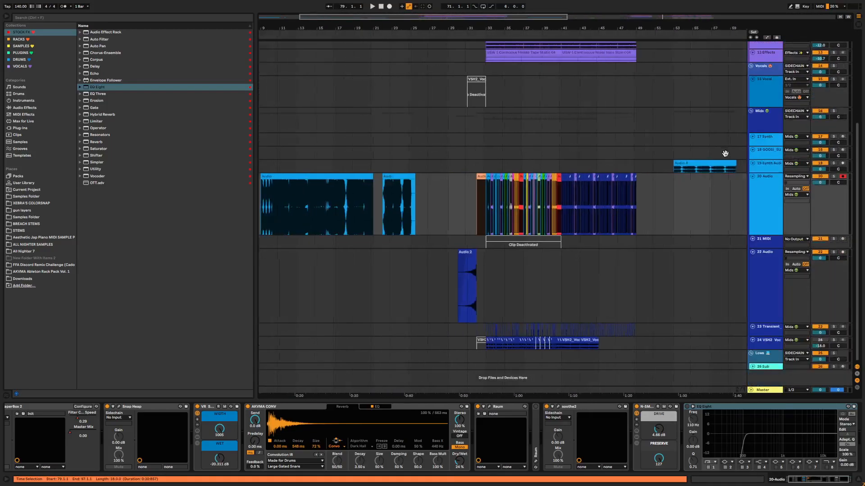
pyautogui.moveTo(295, 205); pyautogui.dragTo(498, 223)
pyautogui.scroll(5, 266, 203)
pyautogui.moveTo(276, 201); pyautogui.dragTo(311, 200)
pyautogui.click(763, 189)
pyautogui.keyDown('shift'); pyautogui.click(764, 202); pyautogui.keyUp('shift')
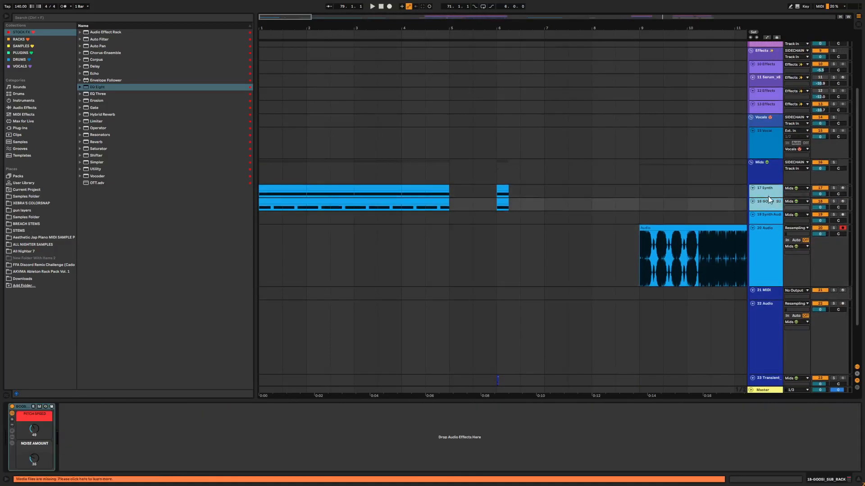
pyautogui.moveTo(768, 197); pyautogui.dragTo(778, 259)
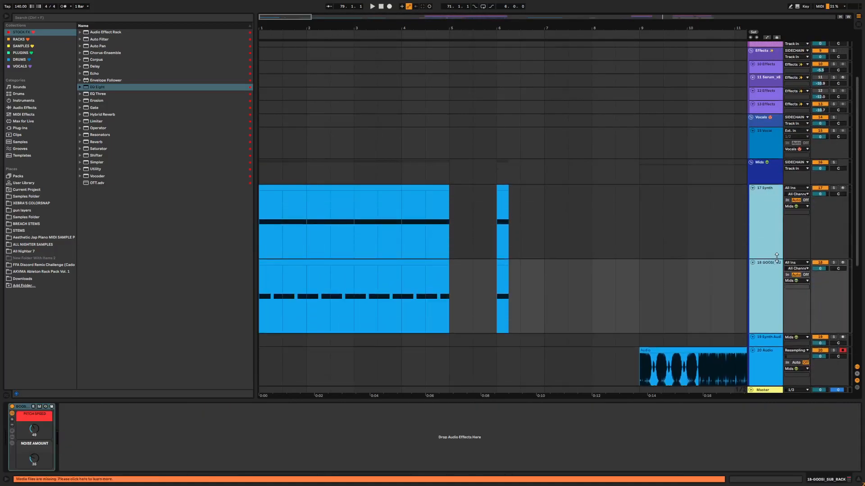
# - Solo the track 18 sub rack and play it from bar 1
pyautogui.click(744, 274)
pyautogui.press('s')
pyautogui.click(263, 301)
pyautogui.press('space')
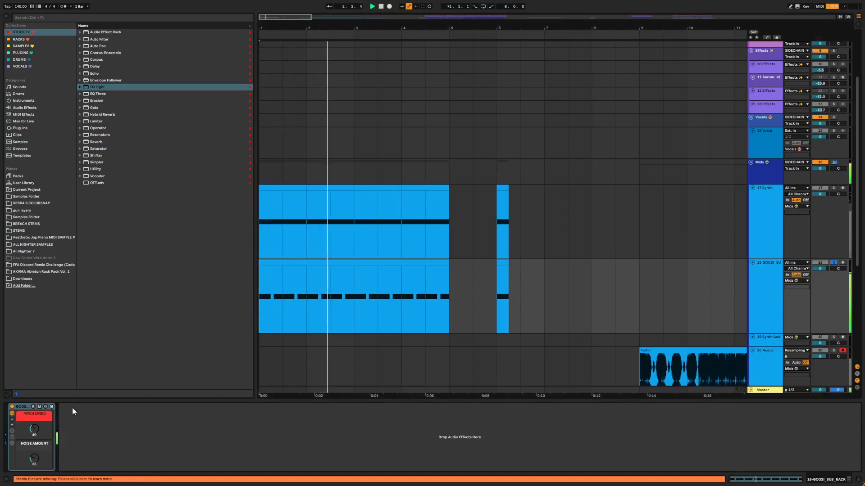
# - Reveal the device chain inside the track 18 sub rack, fold it again, and hide the device view
pyautogui.click(19, 437)
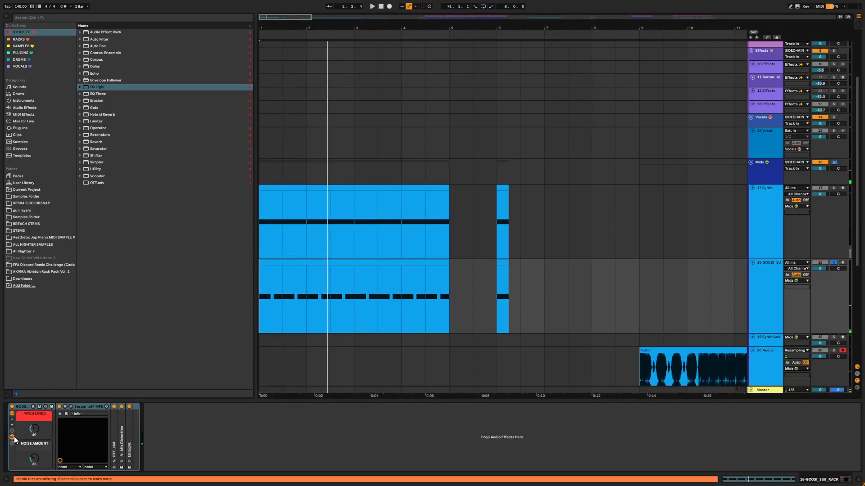
pyautogui.click(14, 436)
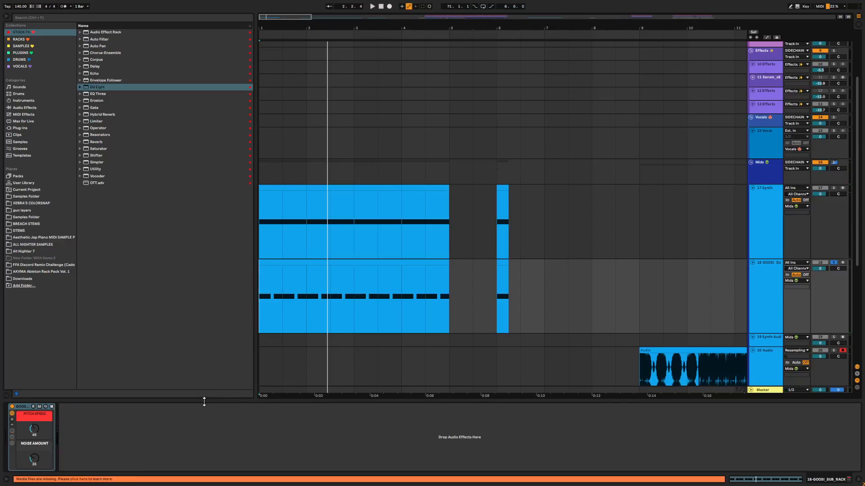
pyautogui.click(204, 402)
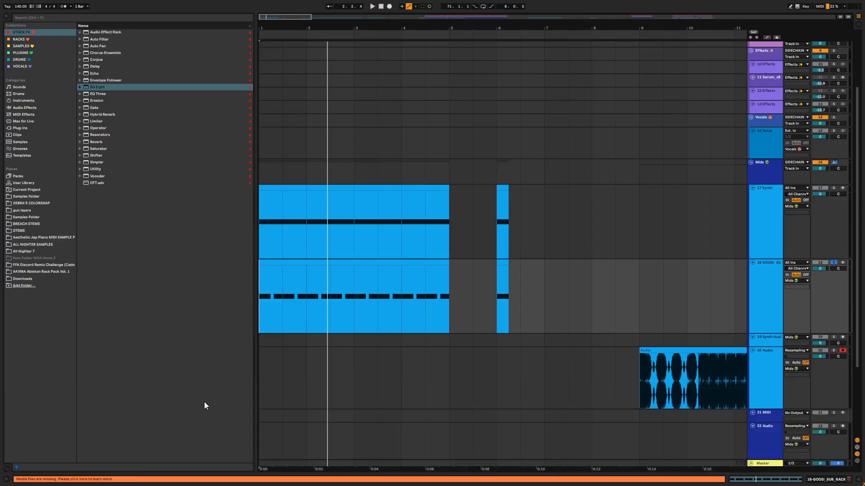
# - Show the devices of the 17 Synth track, inspect its Reaktor 6 FORM patch, and close the plugin window
pyautogui.click(271, 213)
pyautogui.doubleClick(763, 201)
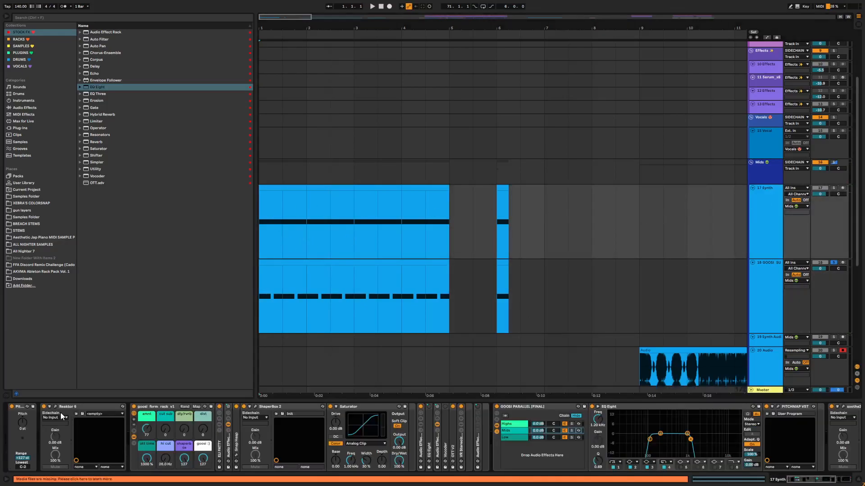
pyautogui.click(56, 408)
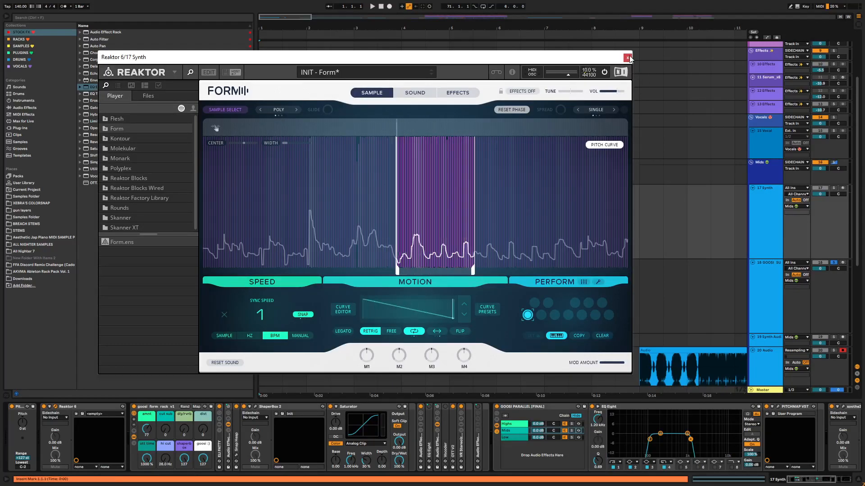
pyautogui.click(627, 57)
# - Save the current Live Set and leave full-screen view
pyautogui.press('s')
pyautogui.press('s')
pyautogui.scroll(-4, 523, 202)
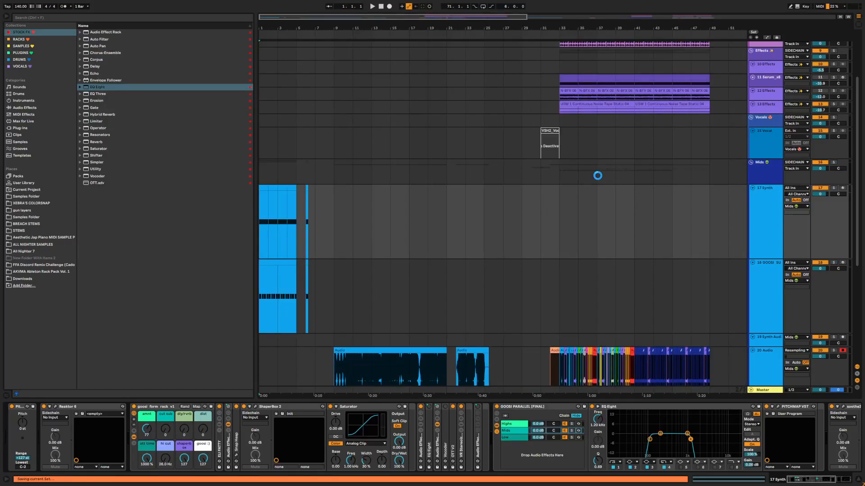
pyautogui.press('F11')
# - Play the arrangement from bar 33, where the colored 20 Audio clips begin
pyautogui.scroll(-5, 594, 180)
pyautogui.hscroll(3, 595, 180)
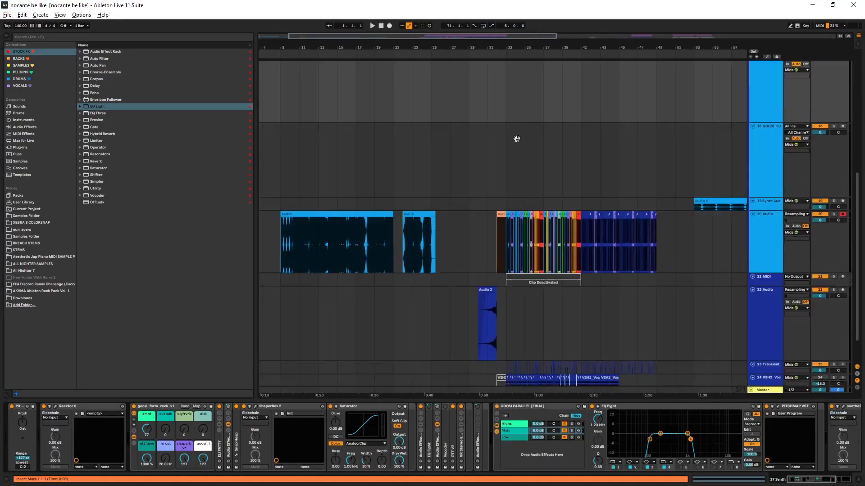
pyautogui.click(489, 189)
pyautogui.press('space')
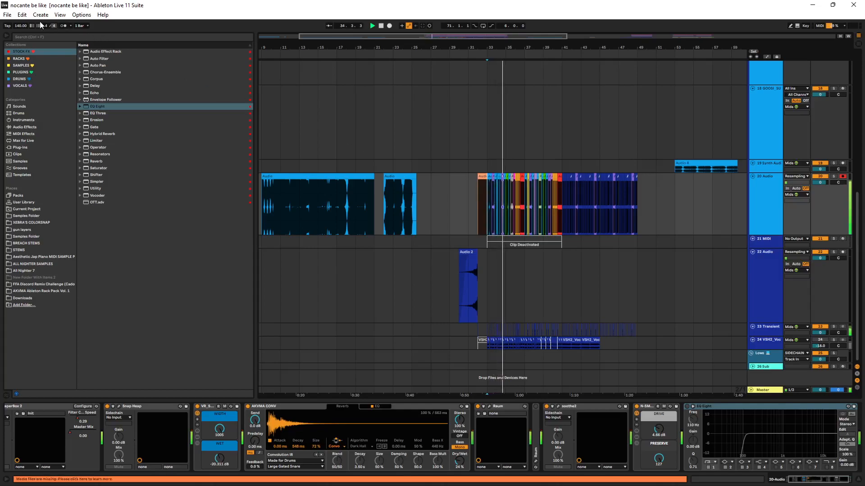
# - Create a new Live Set and unfold its 14 Synth track
pyautogui.click(7, 15)
pyautogui.moveTo(25, 45)
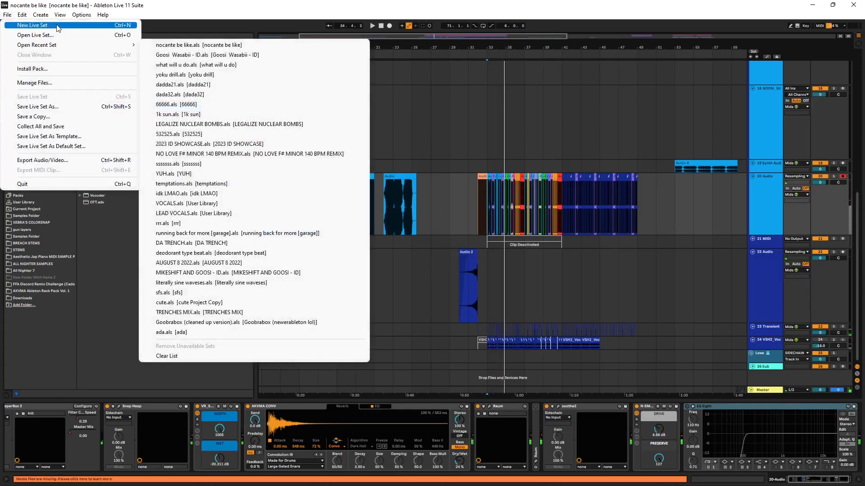
pyautogui.click(359, 233)
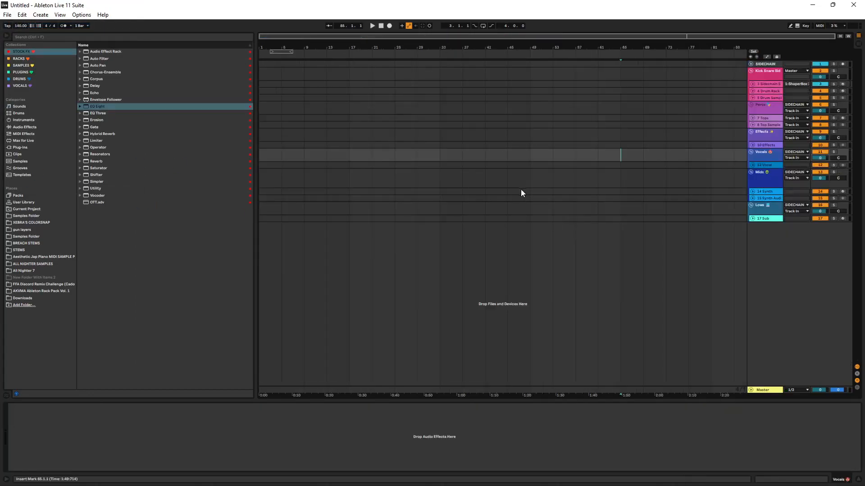
pyautogui.click(757, 193)
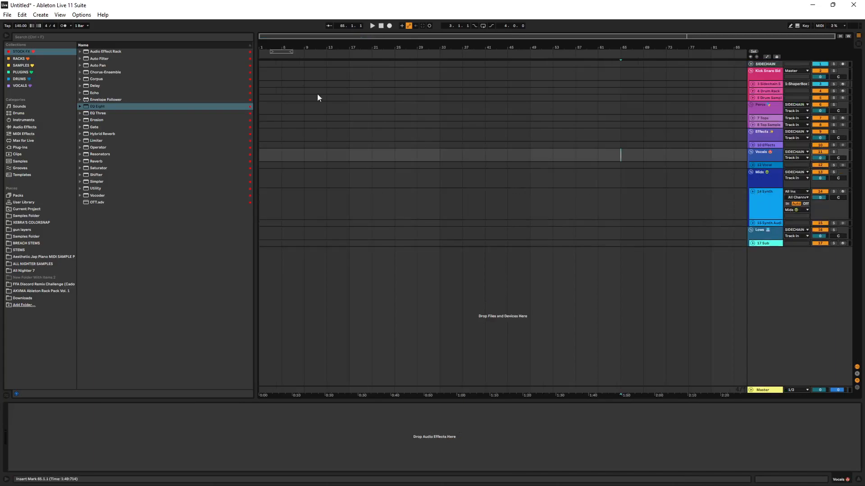
# - Open the preferences and try the Volatile, Nasko Ableton Skin and Dark Theme Blue Goosi interface themes
pyautogui.click(81, 14)
pyautogui.click(101, 300)
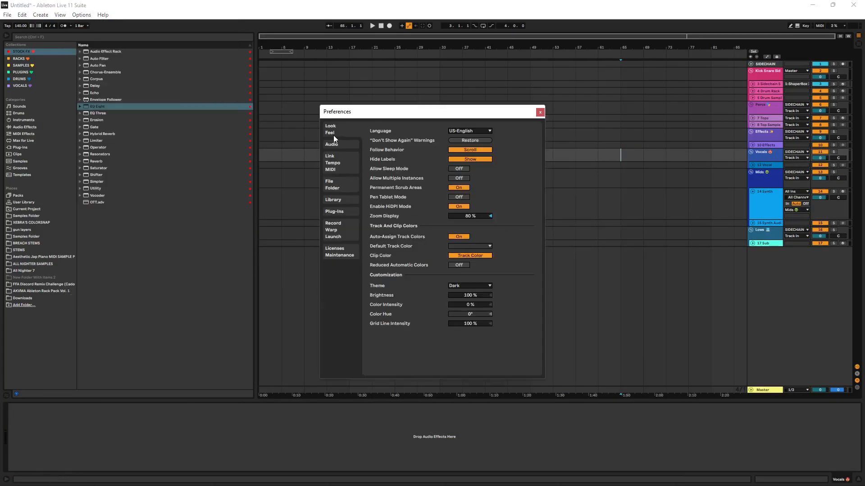
pyautogui.click(470, 286)
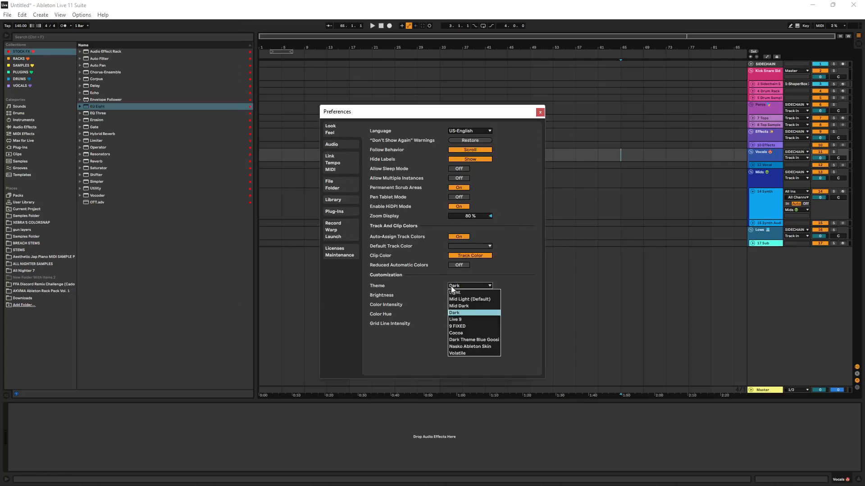
pyautogui.click(467, 351)
pyautogui.click(473, 287)
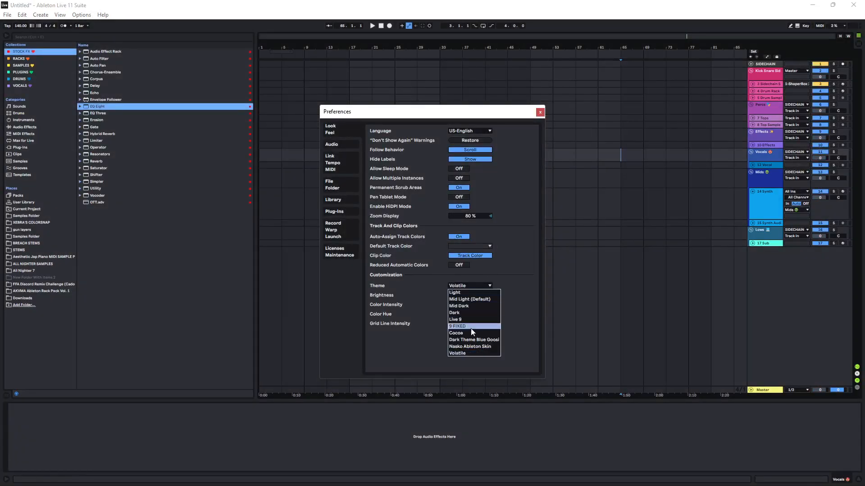
pyautogui.click(467, 345)
pyautogui.click(470, 285)
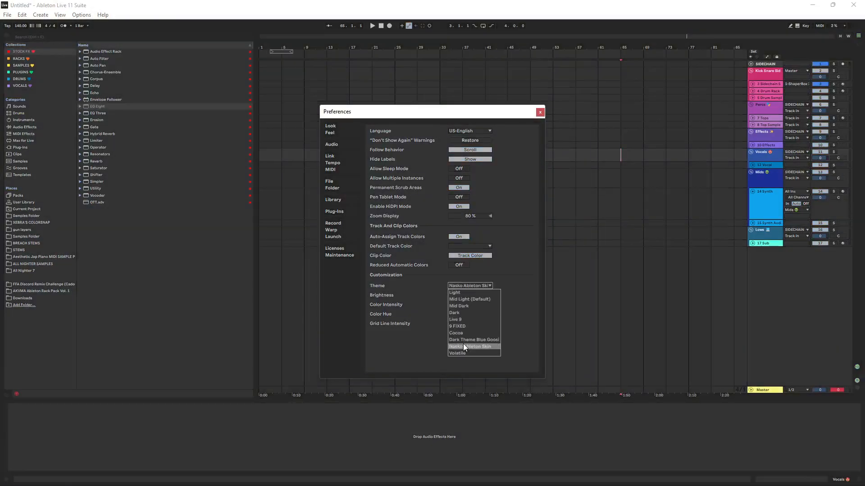
pyautogui.click(464, 340)
# - Try the 9 FIXED, Cocoa and Dark interface themes
pyautogui.click(472, 285)
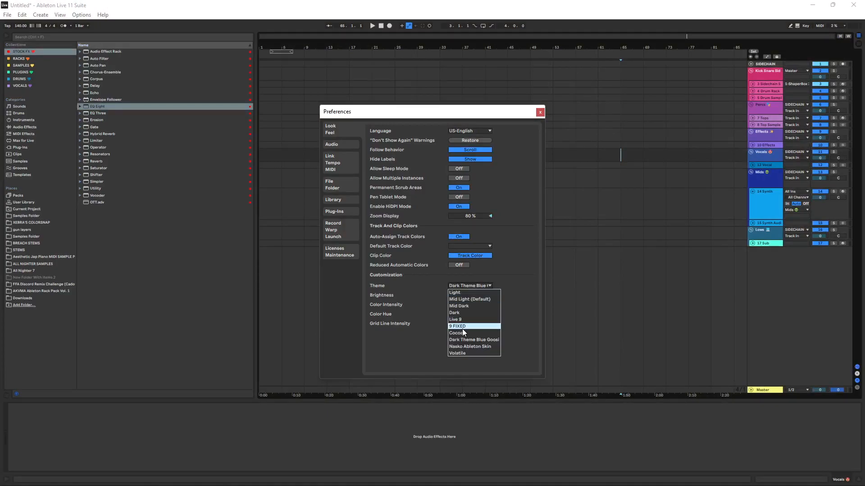
pyautogui.click(462, 326)
pyautogui.click(466, 285)
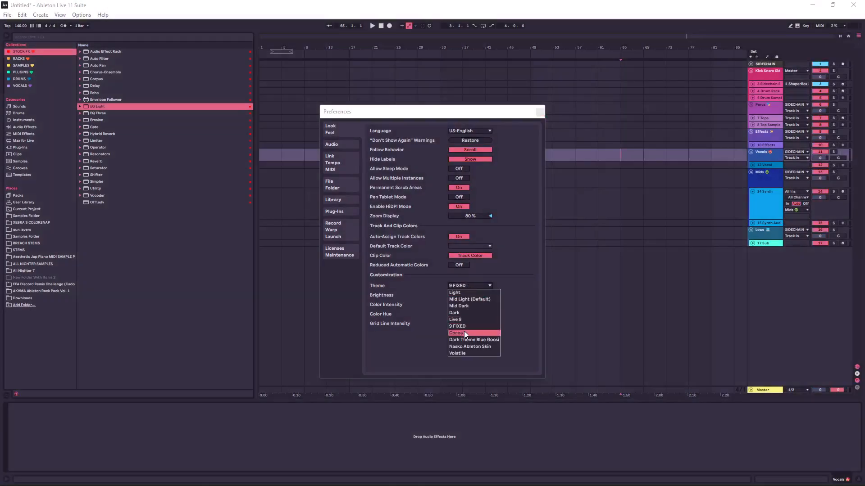
pyautogui.click(464, 332)
pyautogui.click(467, 284)
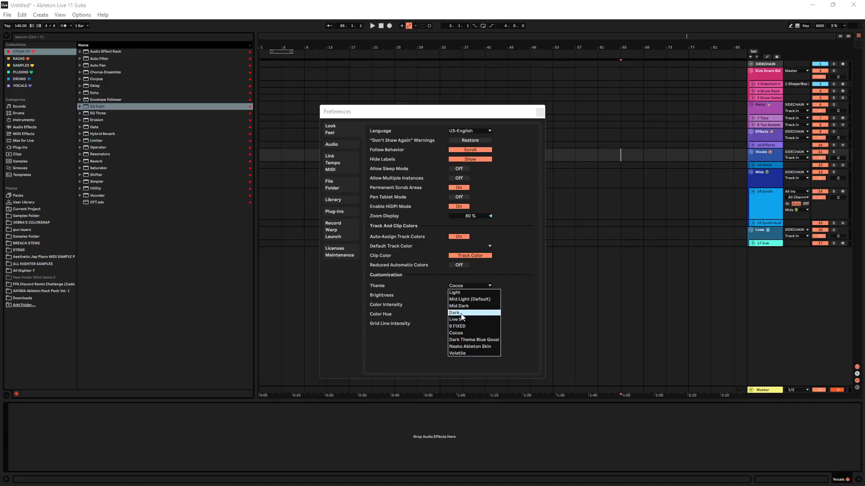
pyautogui.click(464, 312)
# - Set the interface theme to Mid Dark and close the preferences
pyautogui.click(462, 287)
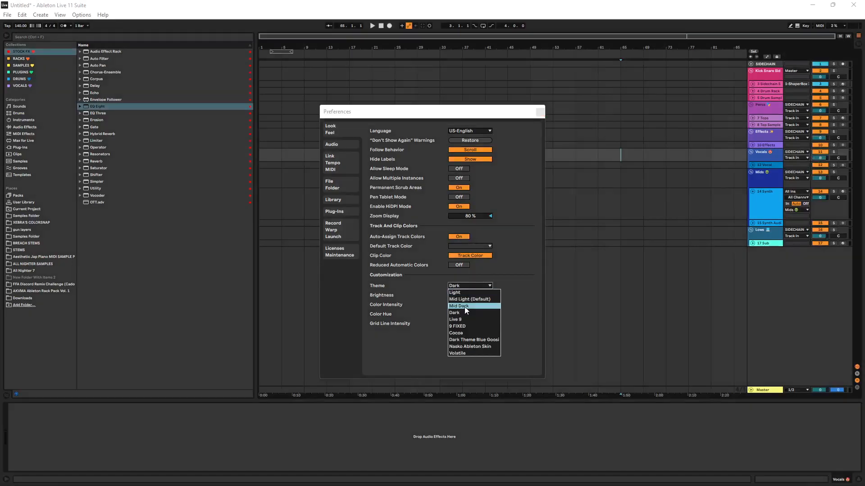
pyautogui.click(464, 306)
pyautogui.click(462, 286)
pyautogui.click(540, 114)
pyautogui.click(539, 113)
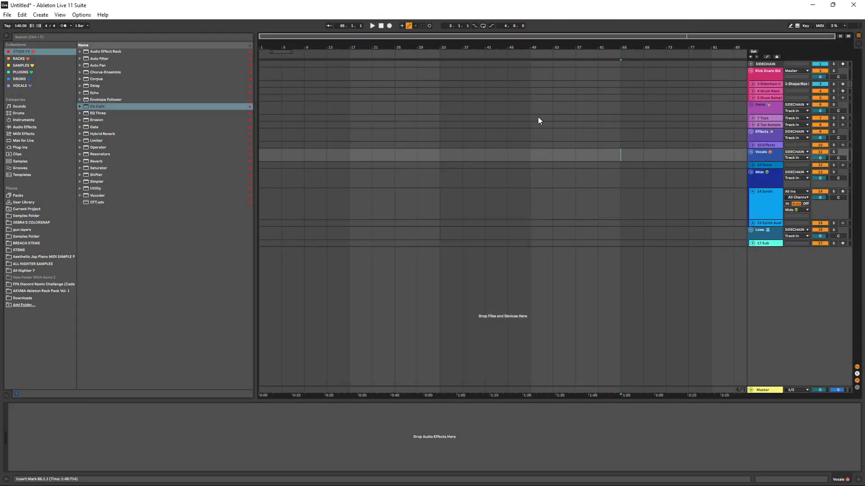
# - Select the 14 Synth track and play the empty arrangement briefly from bar 1
pyautogui.moveTo(419, 158); pyautogui.dragTo(643, 243)
pyautogui.moveTo(615, 279); pyautogui.dragTo(599, 181)
pyautogui.click(763, 203)
pyautogui.moveTo(271, 199); pyautogui.dragTo(263, 199)
pyautogui.scroll(6, 262, 199)
pyautogui.click(272, 201)
pyautogui.press('space')
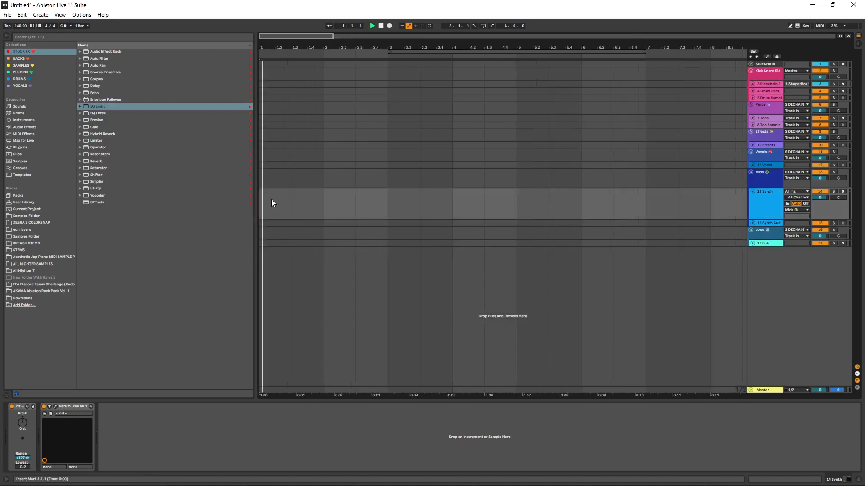
pyautogui.scroll(3, 280, 201)
pyautogui.press('space')
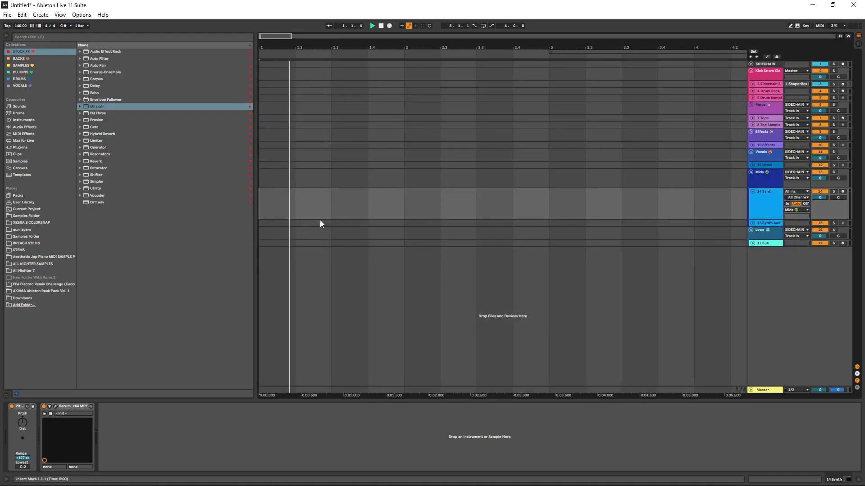
# - Create a one-beat MIDI clip at the start of 14 Synth and draw a C1 note across its full length
pyautogui.moveTo(302, 212); pyautogui.dragTo(241, 209)
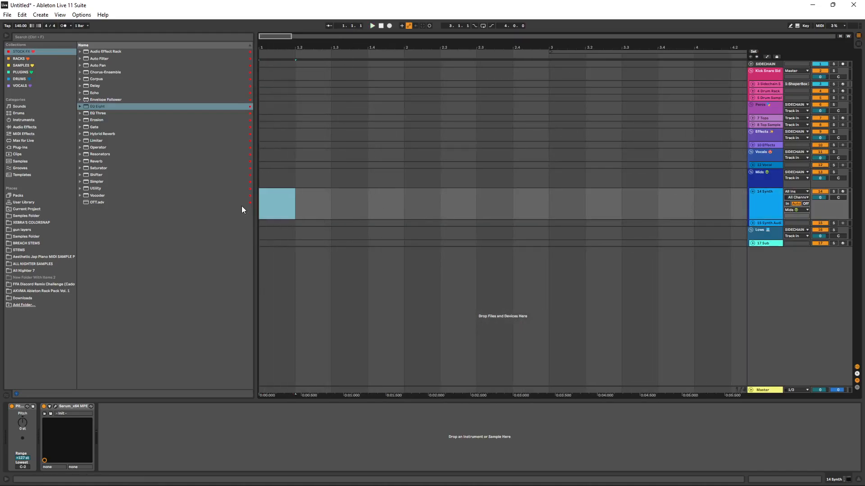
pyautogui.hotkey('ctrl', 'shift', 'm')
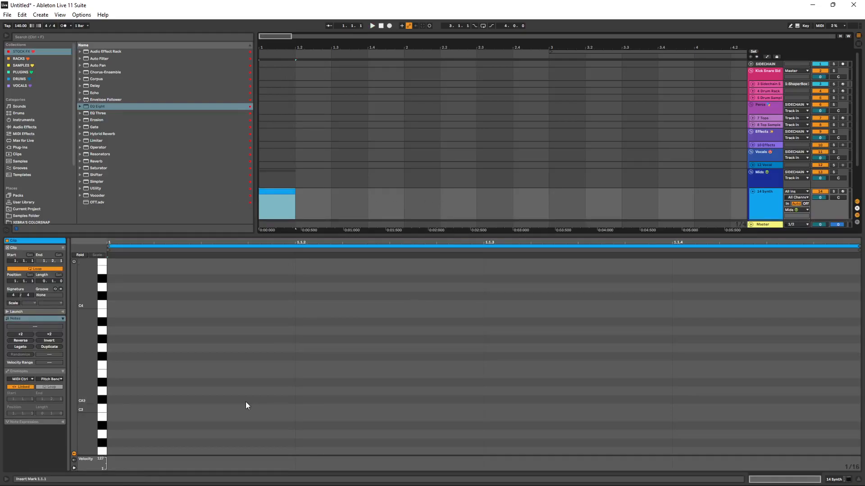
pyautogui.moveTo(272, 427); pyautogui.dragTo(274, 326)
pyautogui.moveTo(272, 392); pyautogui.dragTo(272, 271)
pyautogui.moveTo(172, 378); pyautogui.dragTo(170, 334)
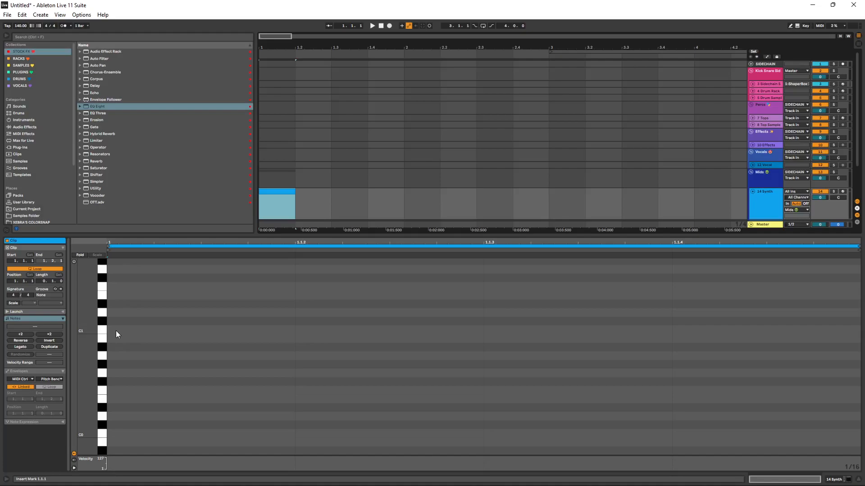
pyautogui.moveTo(115, 330); pyautogui.dragTo(786, 331)
pyautogui.doubleClick(407, 235)
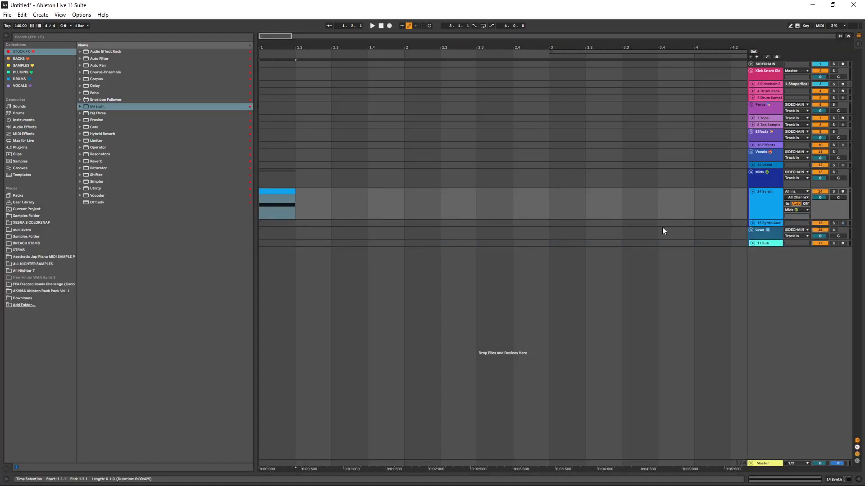
# - Unfold the 15 Synth Audio track and check the note in the 14 Synth MIDI clip
pyautogui.click(753, 223)
pyautogui.doubleClick(760, 212)
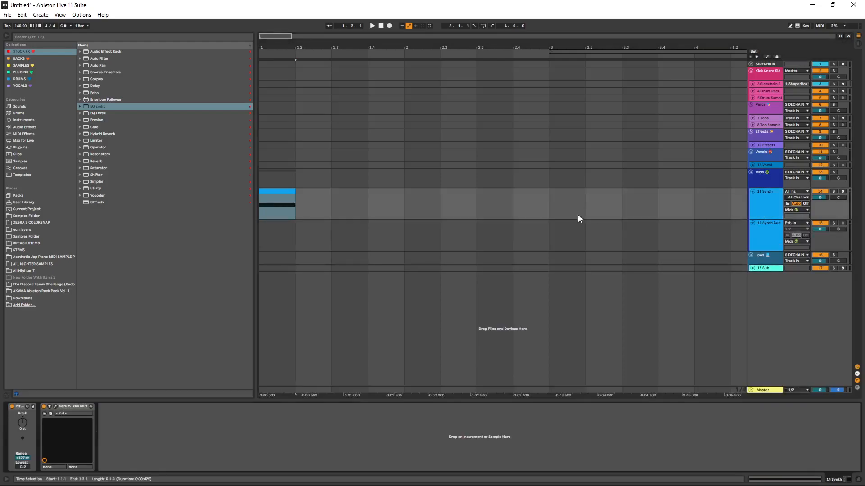
pyautogui.doubleClick(292, 194)
# - Load Reaktor 6 from the plugins collection onto the 14 Synth track in place of Serum
pyautogui.doubleClick(772, 206)
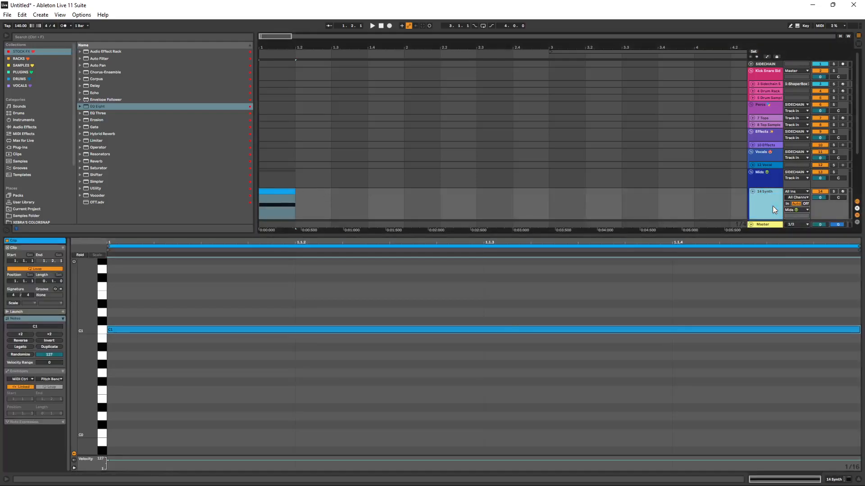
pyautogui.click(36, 72)
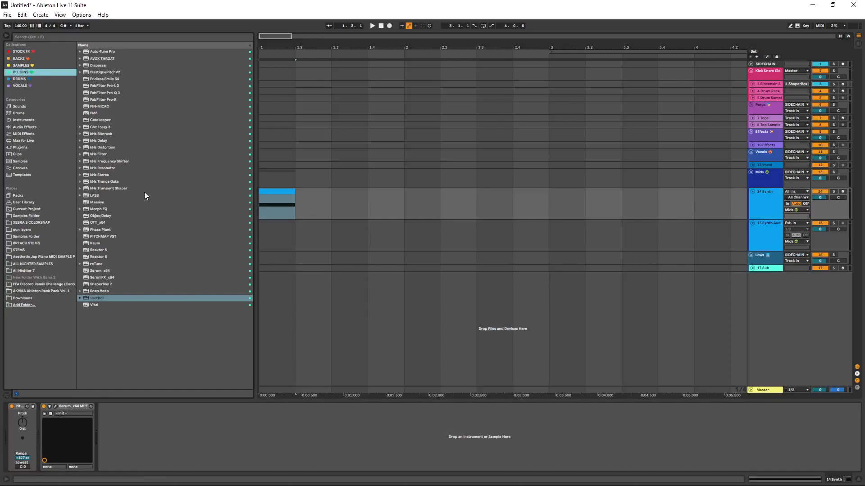
pyautogui.click(111, 249)
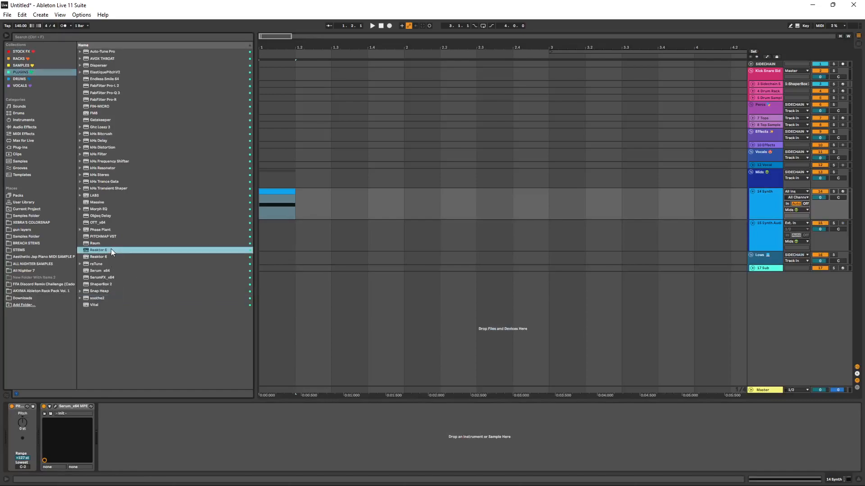
# - Open the Downloads folder in File Explorer and move its window out of the way
pyautogui.press('super+e')
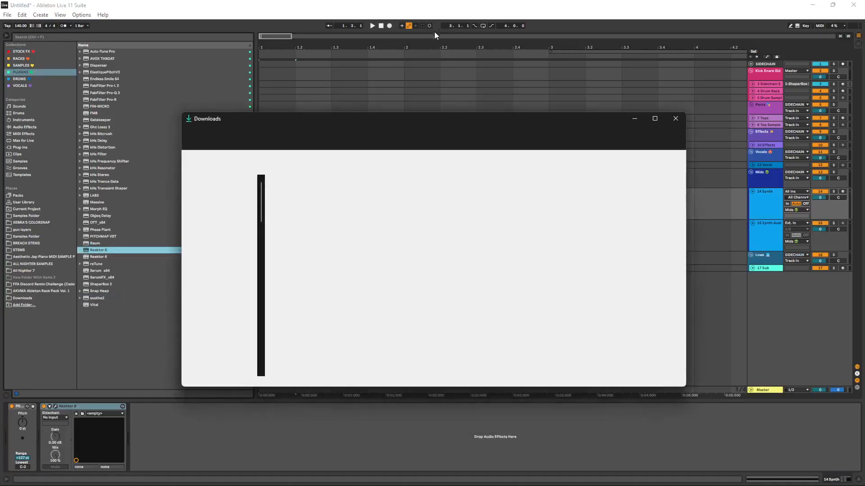
pyautogui.moveTo(368, 123); pyautogui.dragTo(0, 93)
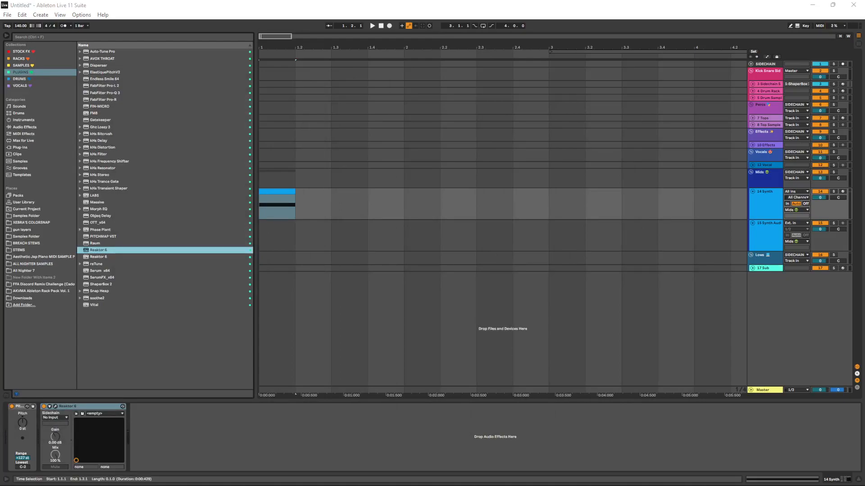
# - Open the Reaktor 6 plugin window and load Form with the factory preset INIT - Form
pyautogui.click(56, 406)
pyautogui.click(198, 244)
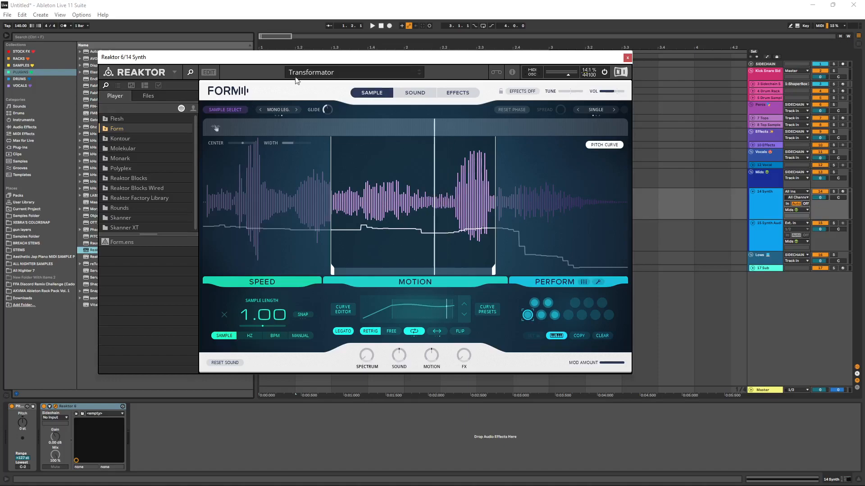
pyautogui.click(296, 77)
pyautogui.moveTo(310, 85)
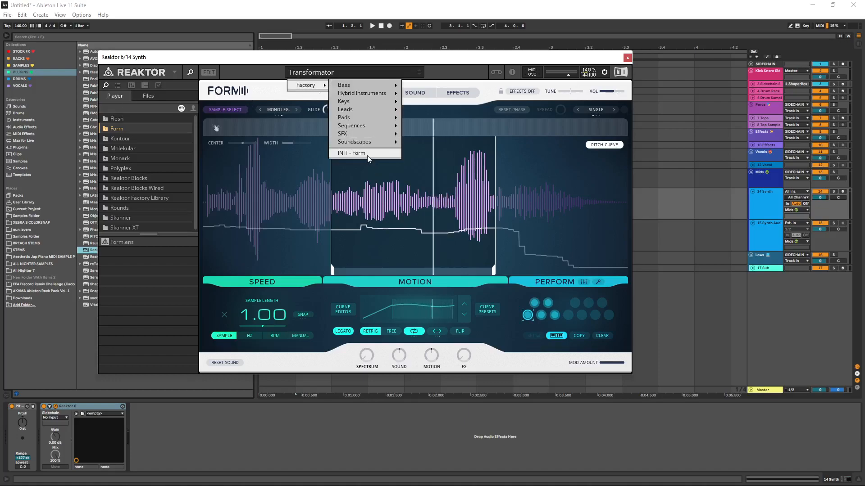
pyautogui.click(368, 155)
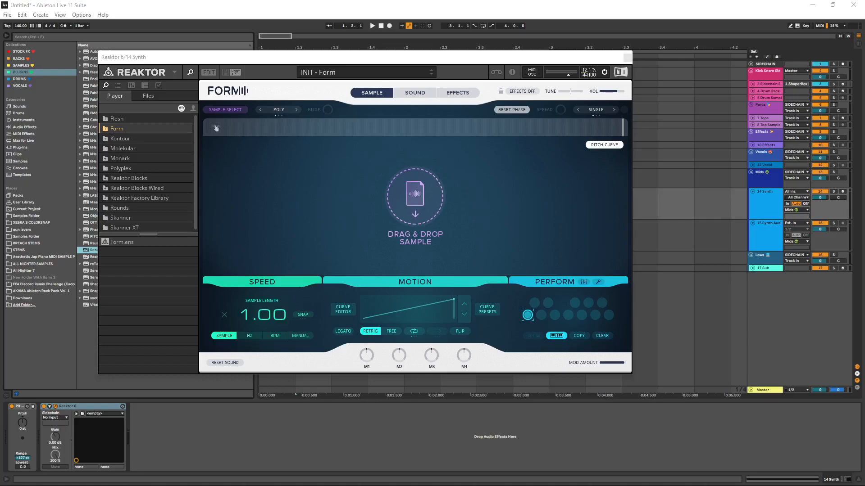
# - View FORM's Sound and Effects pages and return to the Sample page
pyautogui.click(415, 93)
pyautogui.click(453, 92)
pyautogui.click(372, 93)
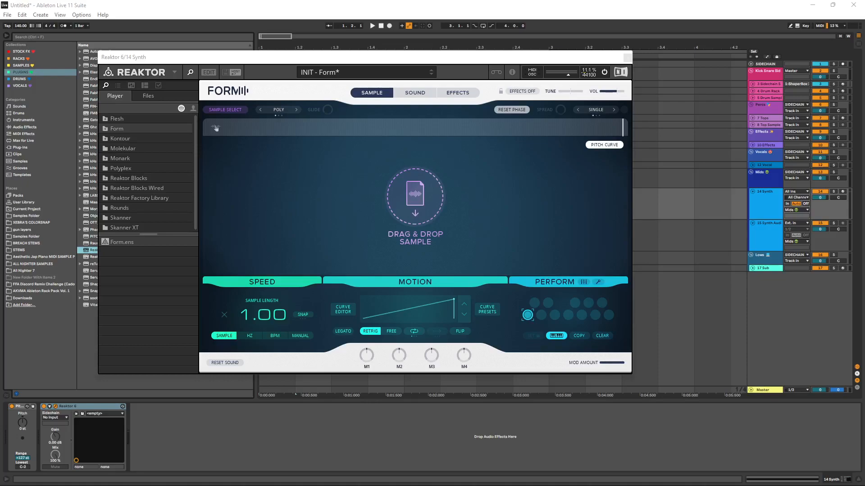
# - Drop an audio sample into FORM and preview two different 30-second sections of its waveform
pyautogui.moveTo(393, 216); pyautogui.dragTo(423, 190)
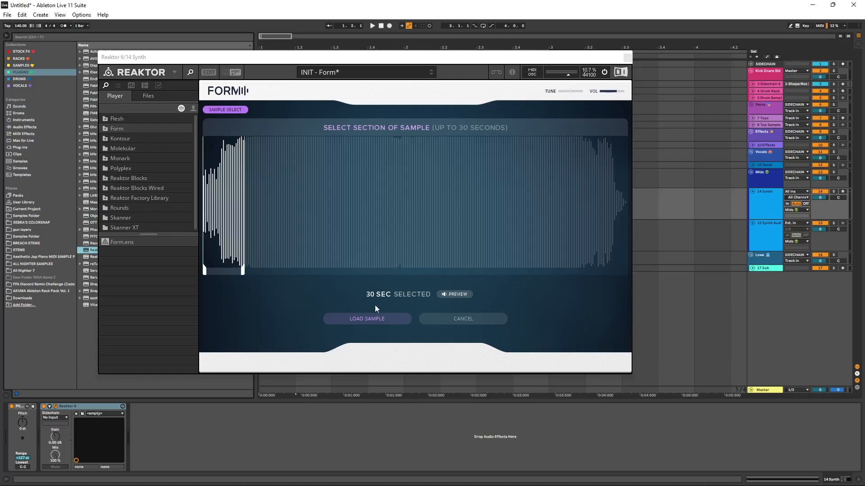
pyautogui.moveTo(238, 187); pyautogui.dragTo(305, 188)
pyautogui.click(455, 294)
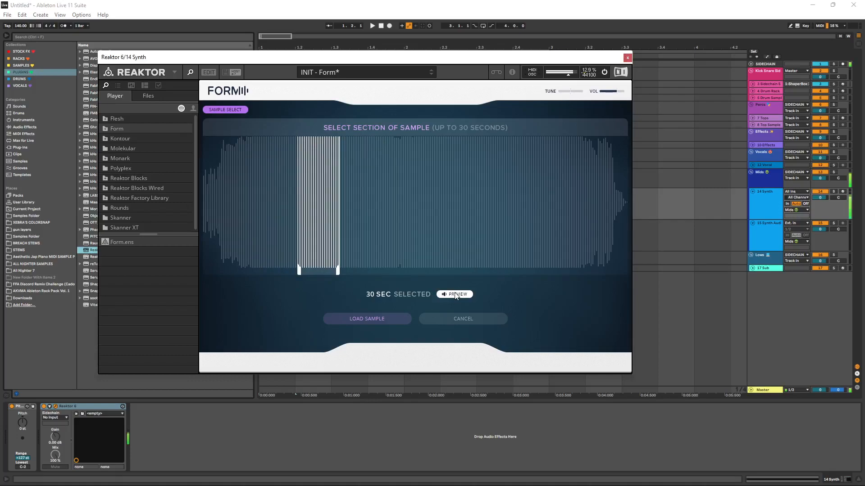
pyautogui.click(455, 294)
pyautogui.moveTo(330, 161); pyautogui.dragTo(347, 174)
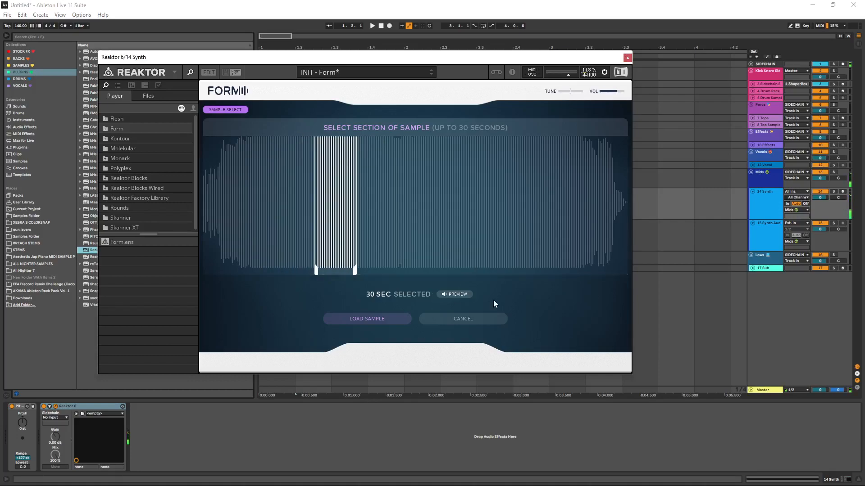
pyautogui.click(468, 296)
pyautogui.click(469, 296)
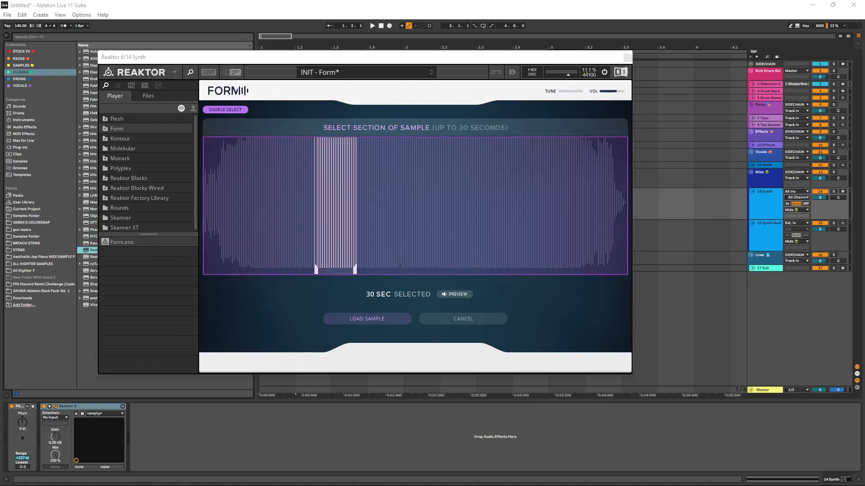
# - Replace it with another audio sample in FORM, preview a 30-second section near the middle, and load that section
pyautogui.moveTo(361, 203); pyautogui.dragTo(360, 171)
pyautogui.click(457, 295)
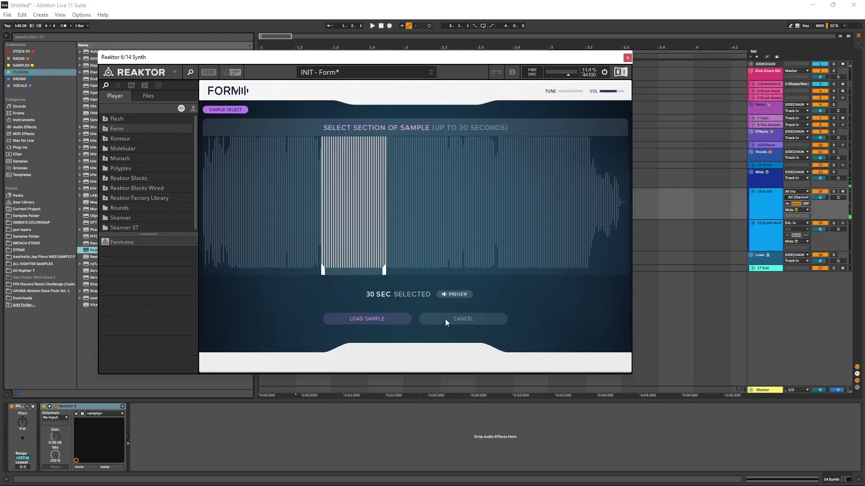
pyautogui.click(453, 296)
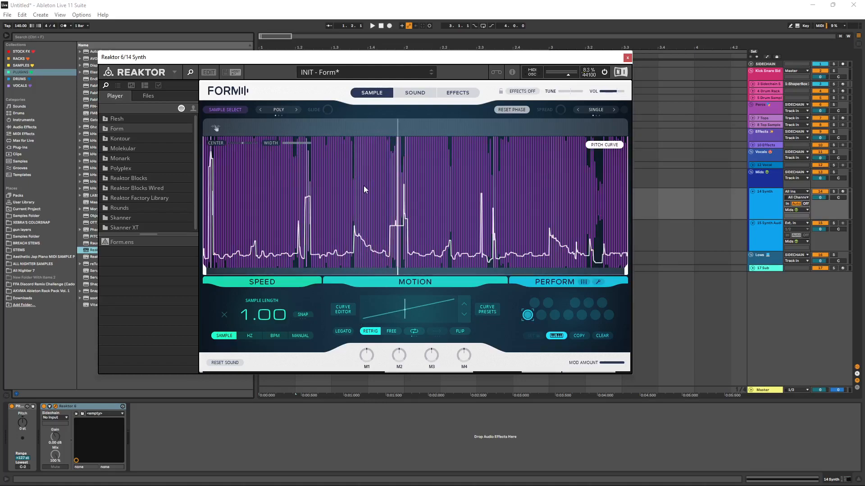
# - Narrow FORM's sample window Width to a short section and shift its Center to a stable part of the early waveform
pyautogui.moveTo(283, 143); pyautogui.dragTo(227, 193)
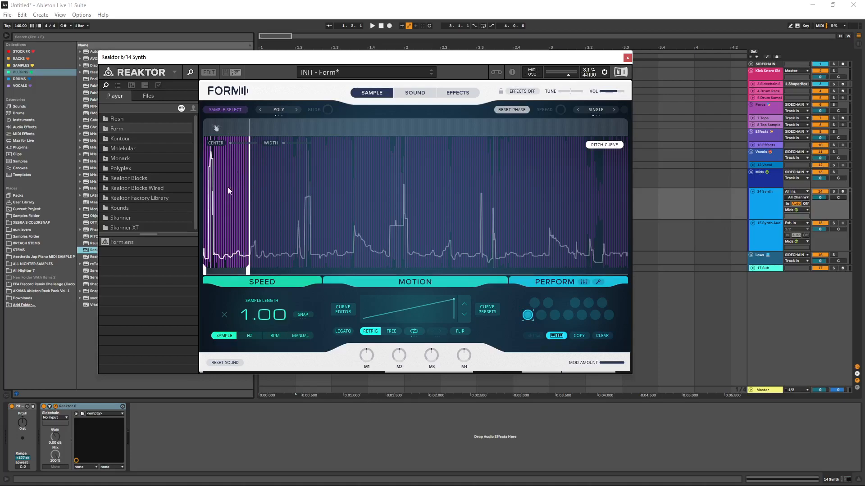
pyautogui.moveTo(229, 144); pyautogui.dragTo(246, 141)
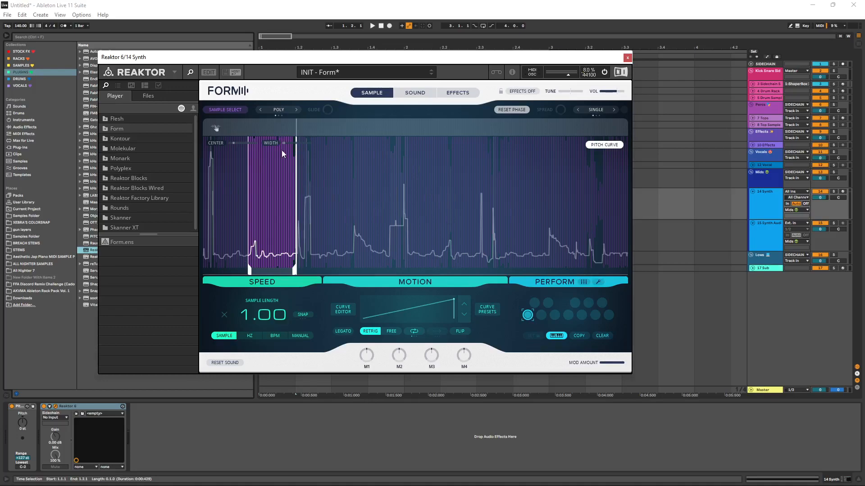
pyautogui.moveTo(236, 143); pyautogui.dragTo(238, 140)
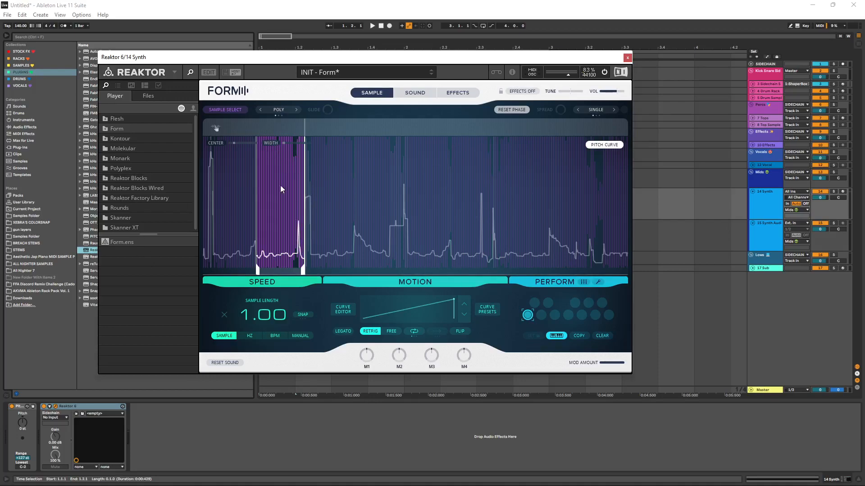
# - Switch FORM's speed mode to BPM with a sync speed of 1/4
pyautogui.click(284, 337)
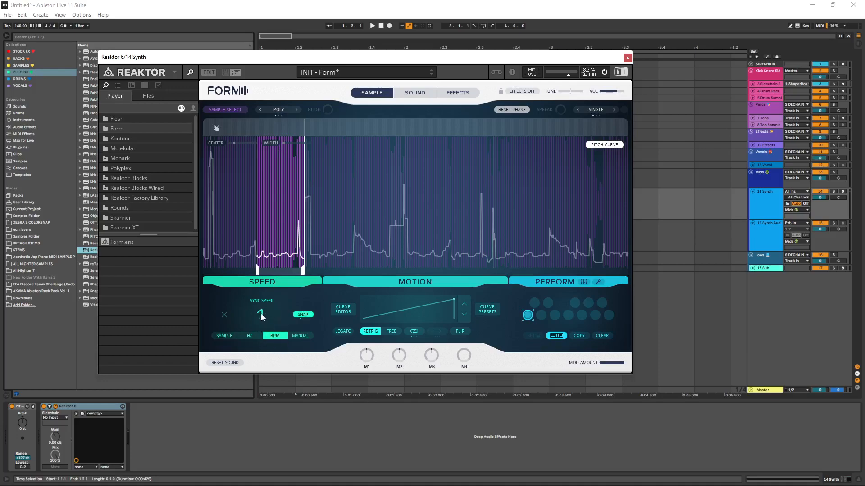
pyautogui.click(228, 336)
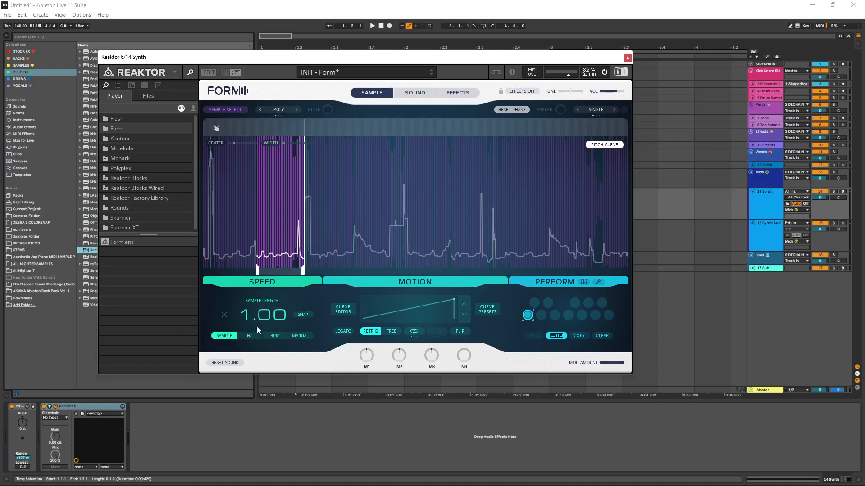
pyautogui.click(274, 336)
pyautogui.moveTo(271, 315); pyautogui.dragTo(260, 333)
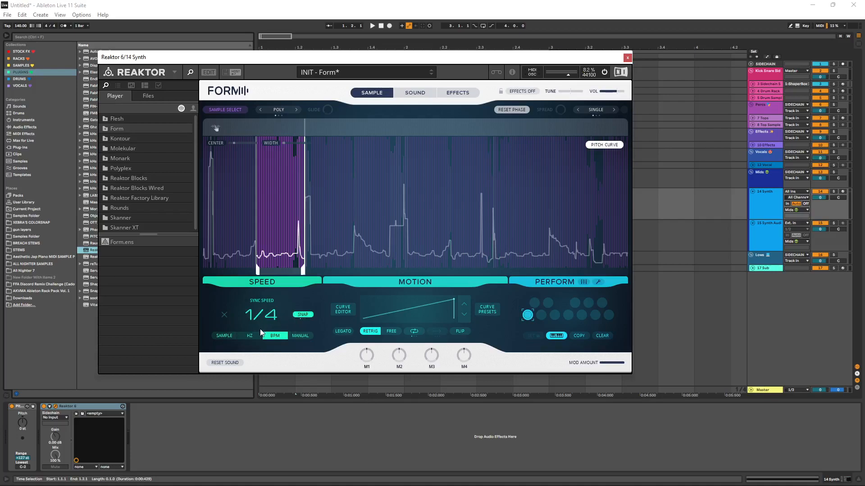
# - Narrow the sample window Width further around its center and play the clip to hear the section
pyautogui.moveTo(285, 143)
pyautogui.mouseDown()
pyautogui.moveTo(277, 145)
pyautogui.moveTo(288, 143)
pyautogui.mouseUp()
pyautogui.moveTo(442, 229); pyautogui.dragTo(418, 240)
pyautogui.press('space')
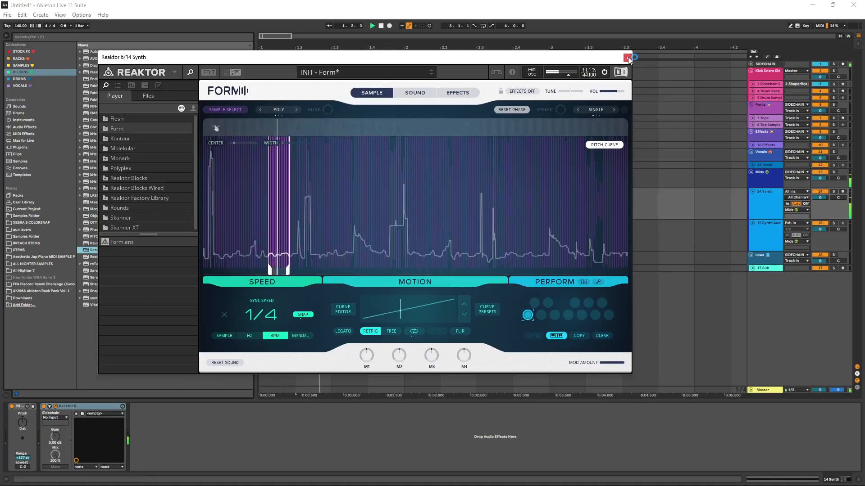
# - Raise ENV 1's sustain to maximum and shorten its release, then play the clip and close the Reaktor window
pyautogui.click(418, 93)
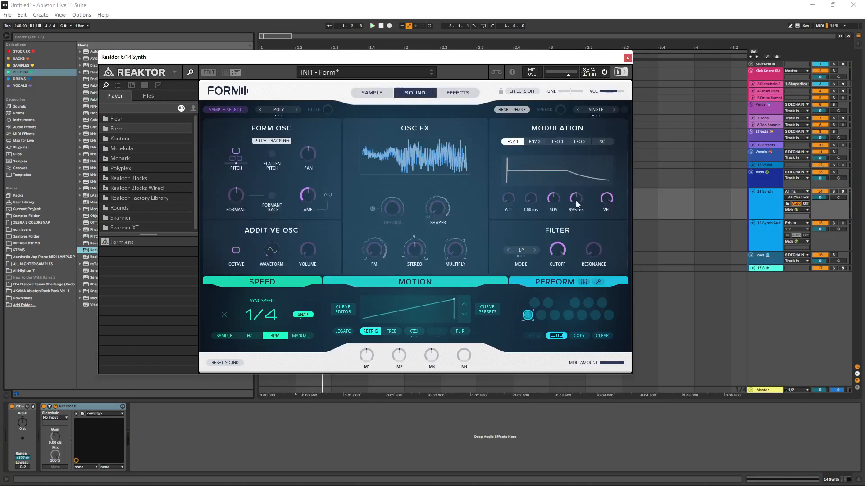
pyautogui.moveTo(553, 196); pyautogui.dragTo(600, 88)
pyautogui.moveTo(577, 197); pyautogui.dragTo(570, 324)
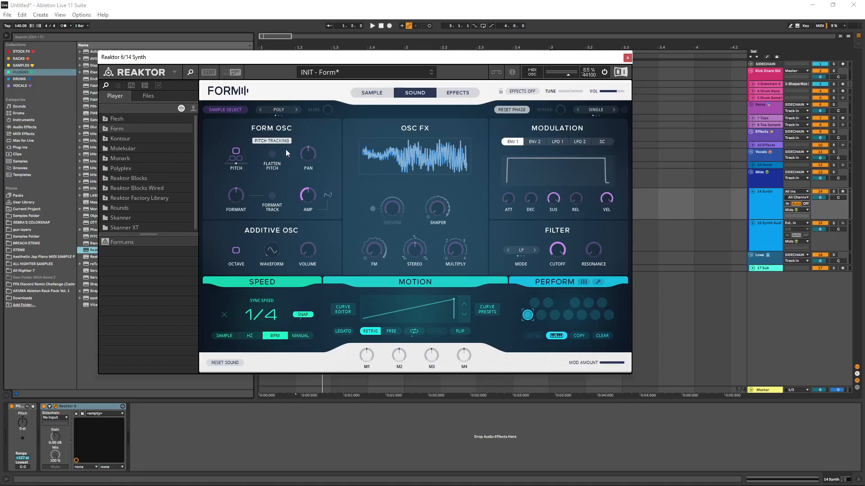
pyautogui.click(381, 93)
pyautogui.press('space')
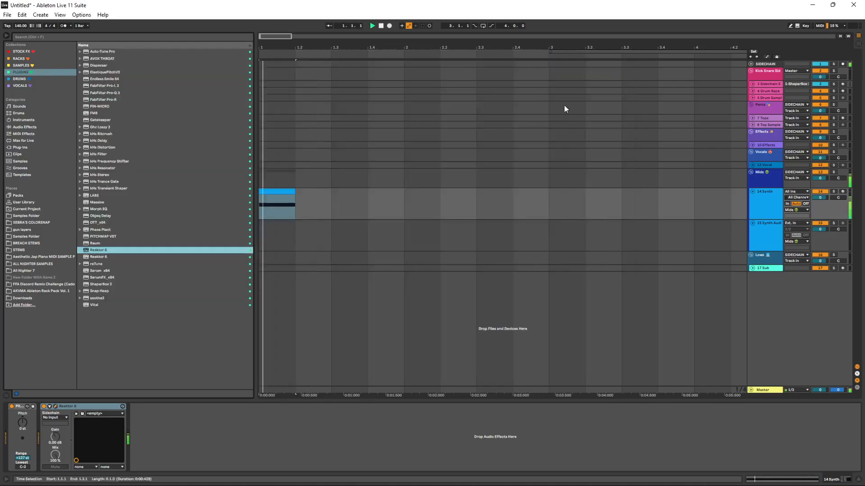
pyautogui.click(627, 57)
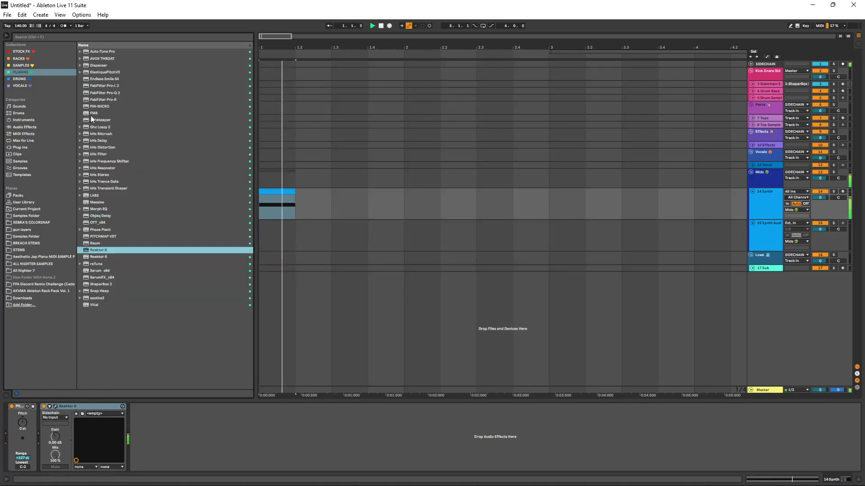
# - Add the goosi_form_rack_v1.adg rack from the RACKS collection after Reaktor 6 on the 14 Synth track
pyautogui.click(31, 58)
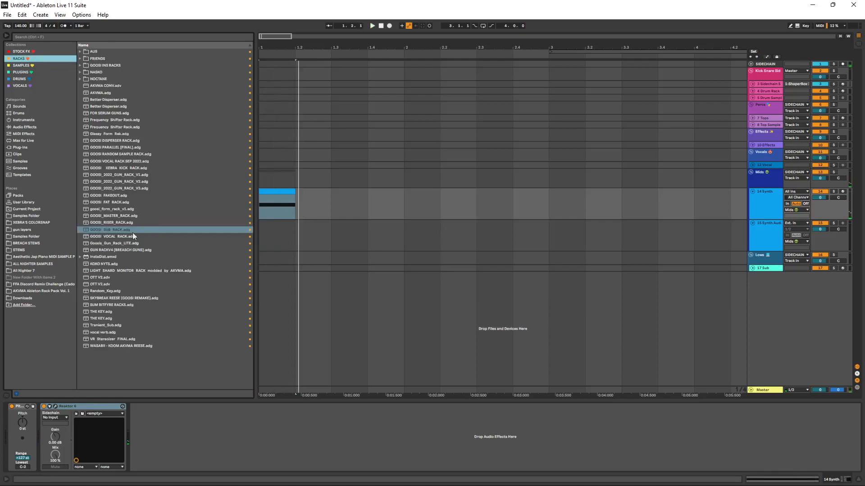
pyautogui.doubleClick(121, 209)
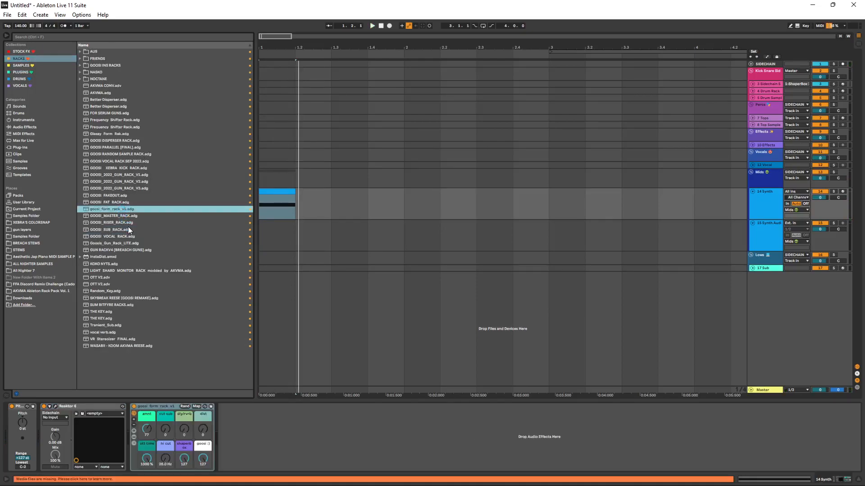
# - Unfold the nested racks of goosi_form_rack_v1 and examine the mids chain of PARALLEL PROCESSING and the VR Stereoiser
pyautogui.doubleClick(226, 444)
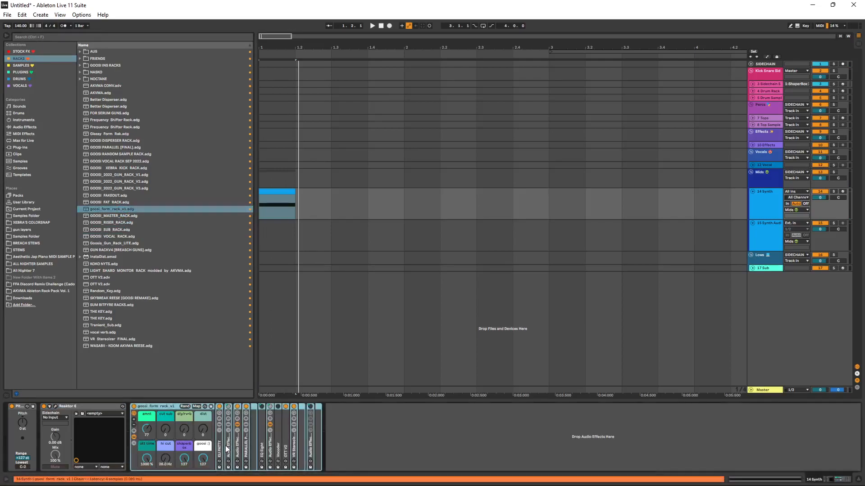
pyautogui.doubleClick(341, 444)
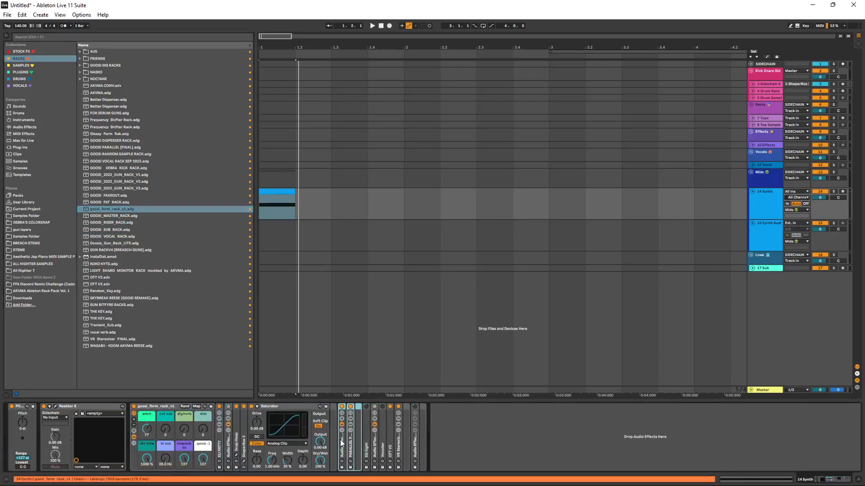
pyautogui.doubleClick(352, 425)
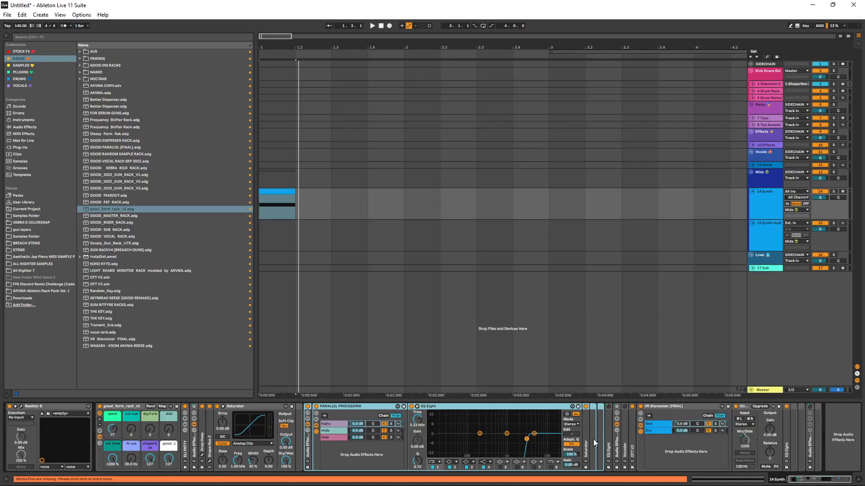
pyautogui.click(329, 432)
pyautogui.moveTo(605, 440); pyautogui.dragTo(521, 438)
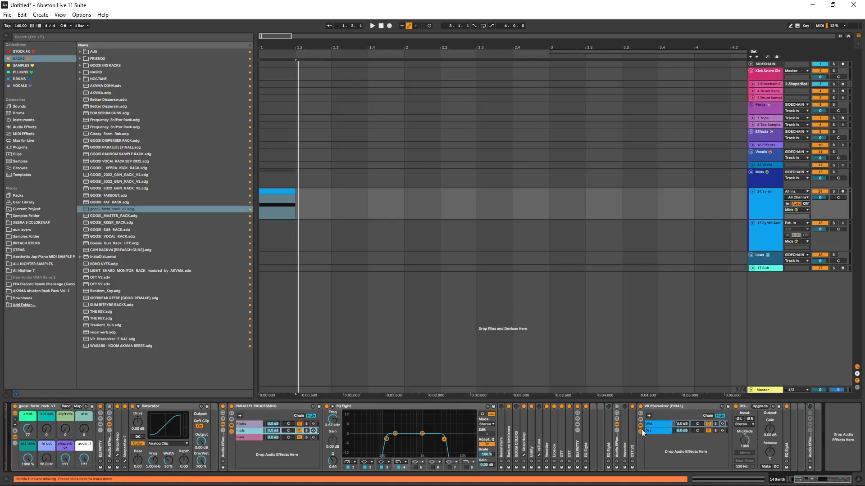
pyautogui.moveTo(330, 445); pyautogui.dragTo(533, 448)
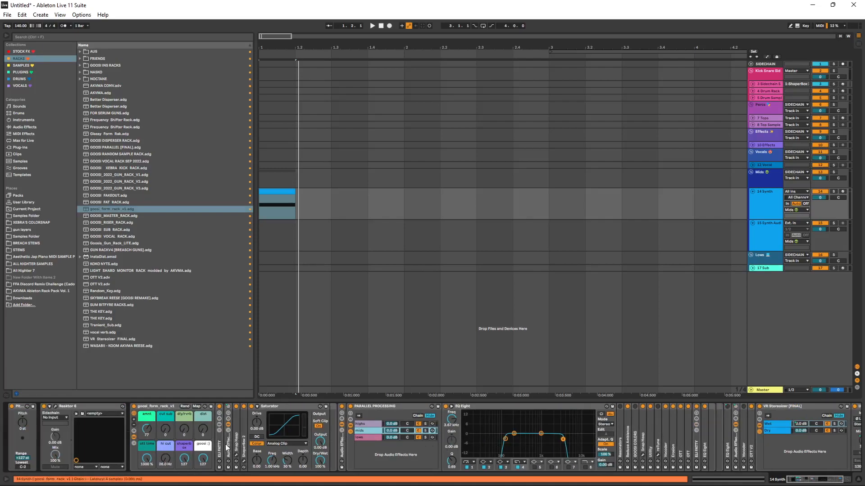
# - Examine the devices and macros of the nested ELI FATTY rack, then fold it back up
pyautogui.click(218, 424)
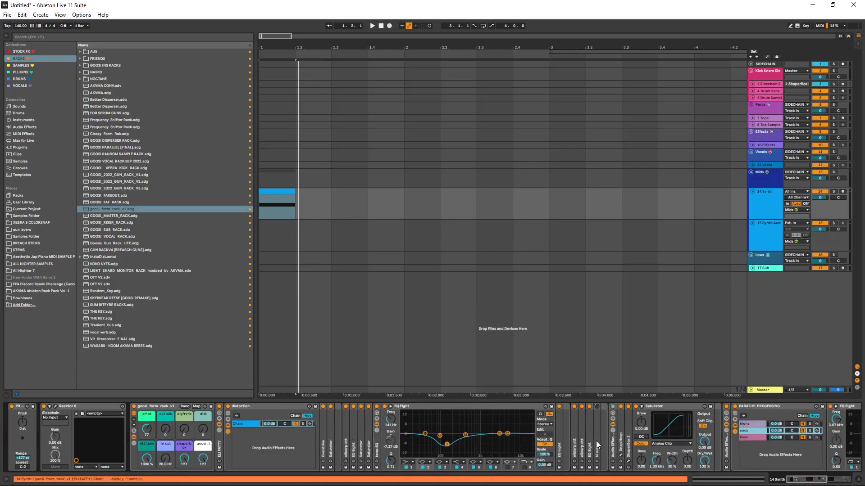
pyautogui.moveTo(742, 439); pyautogui.dragTo(850, 417)
pyautogui.click(220, 424)
pyautogui.click(220, 424)
pyautogui.click(220, 424)
pyautogui.click(220, 415)
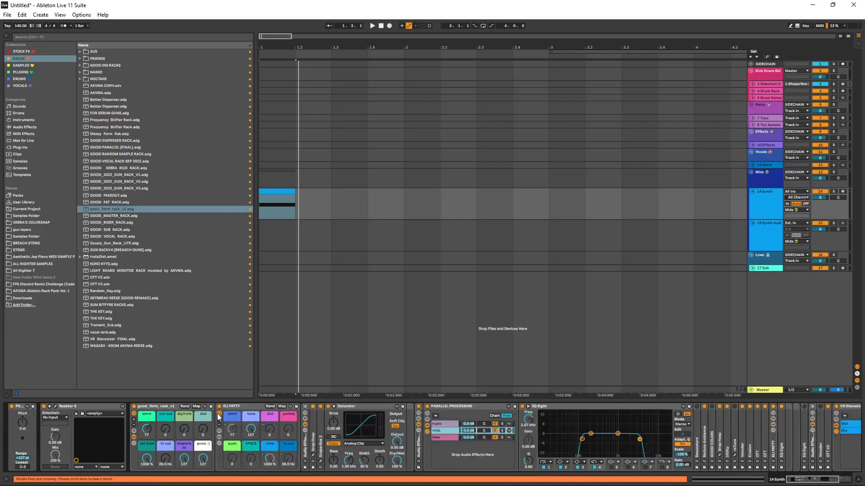
pyautogui.doubleClick(234, 406)
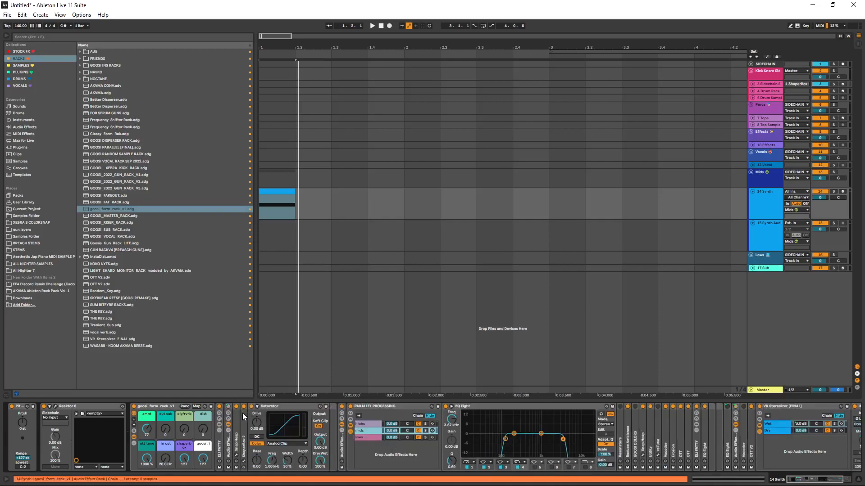
# - Turn off Snap Heap, ShaperBox 2, Saturator, PARALLEL PROCESSING and VR Stereoiser, and play the clip
pyautogui.click(237, 407)
pyautogui.click(244, 406)
pyautogui.click(252, 407)
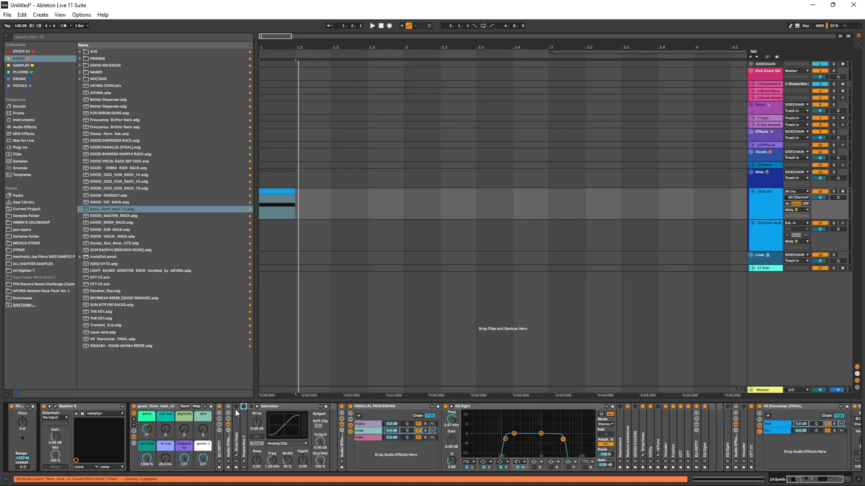
pyautogui.hscroll(2, 520, 417)
pyautogui.hscroll(3, 520, 416)
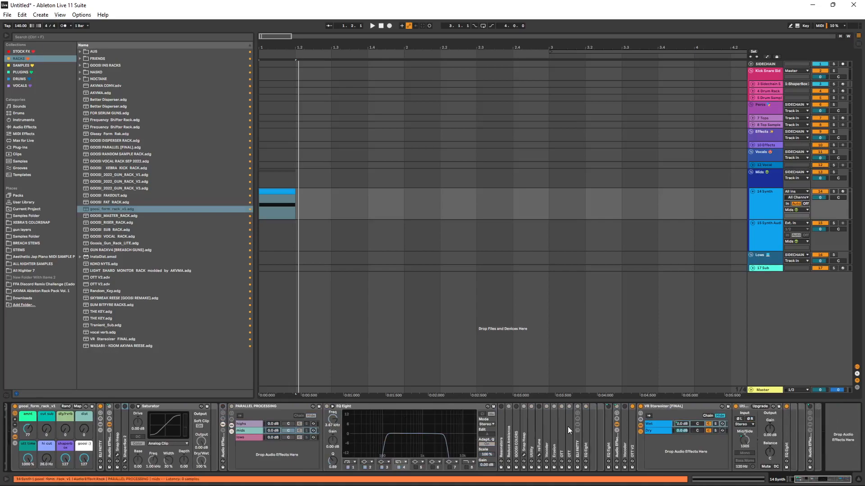
pyautogui.click(640, 406)
pyautogui.press('space')
pyautogui.hscroll(-5, 221, 446)
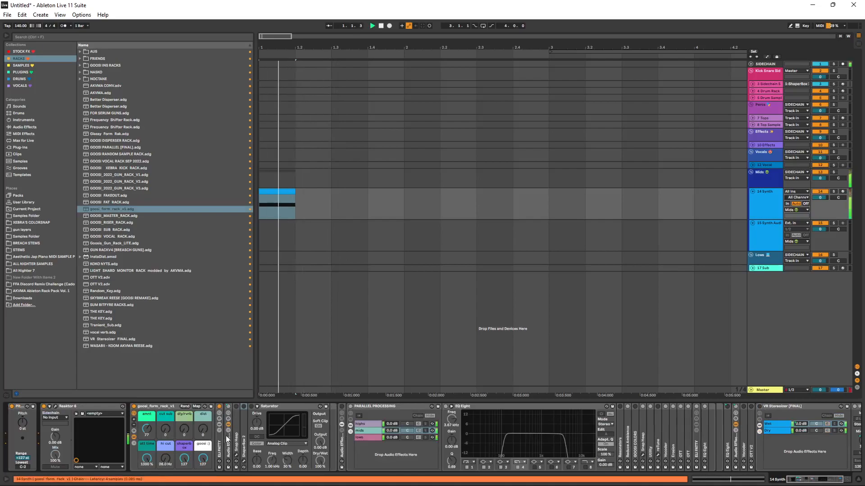
# - Show ELI FATTY's macros, turn Snap Heap back on, and view its Disperser settings in the plugin window before closing it
pyautogui.click(220, 413)
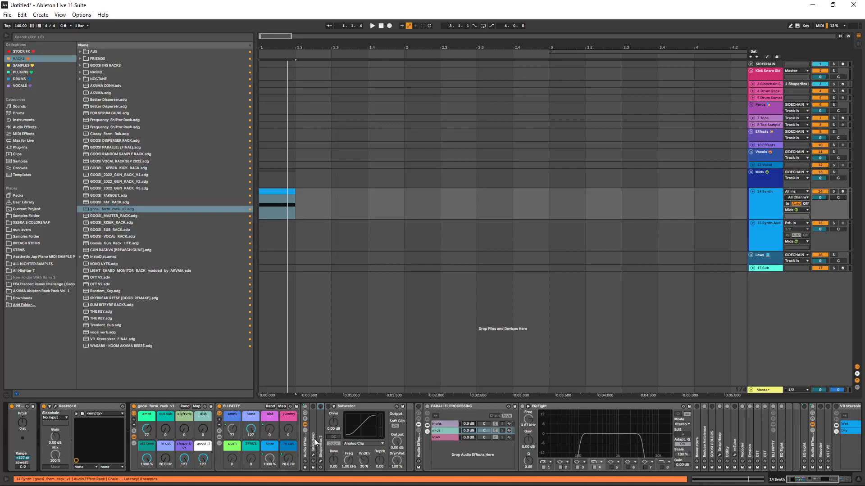
pyautogui.doubleClick(314, 414)
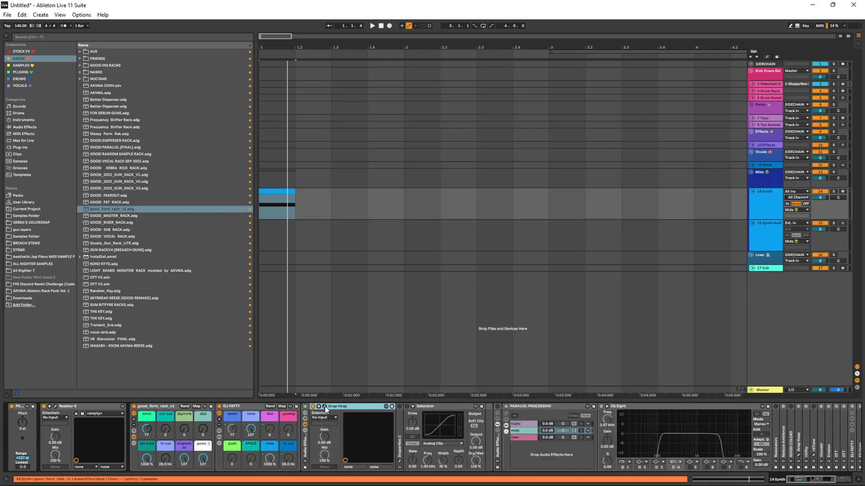
pyautogui.click(325, 406)
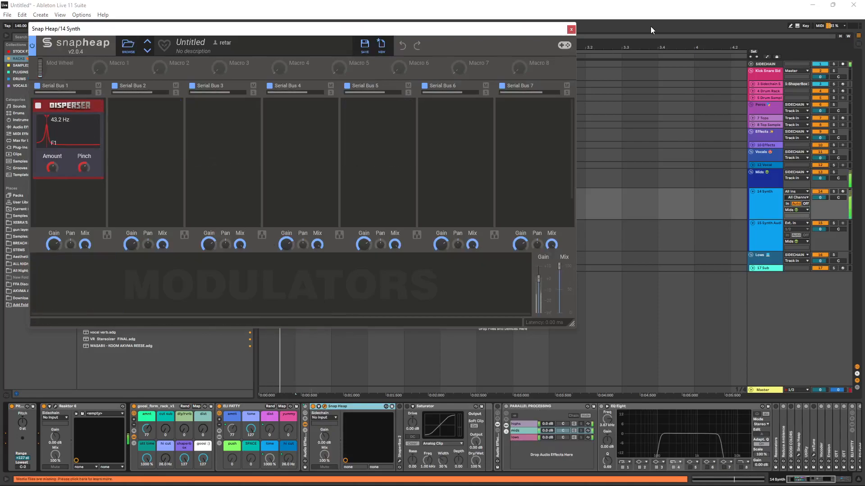
pyautogui.click(571, 29)
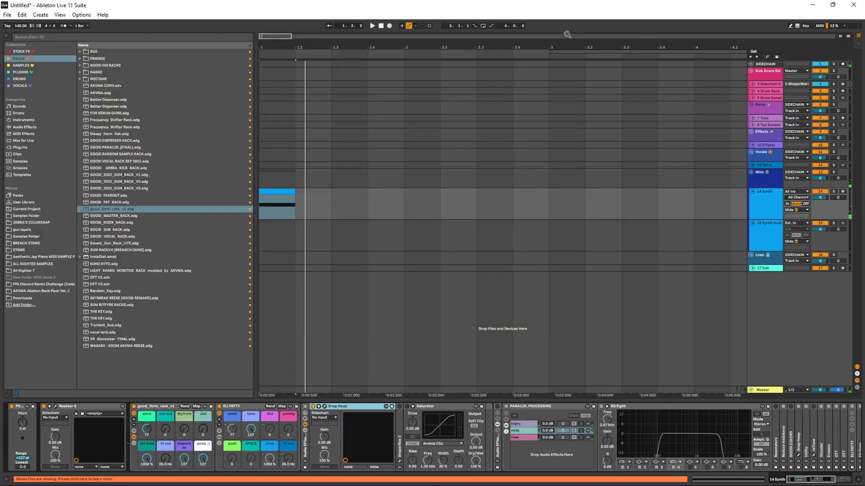
# - Turn ShaperBox 2 on, open its plugin window, and add a Volume shaper
pyautogui.click(399, 407)
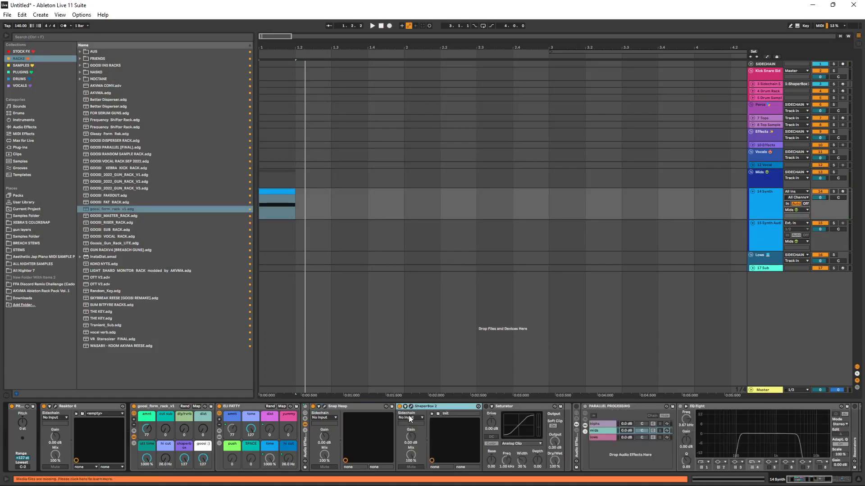
pyautogui.click(412, 406)
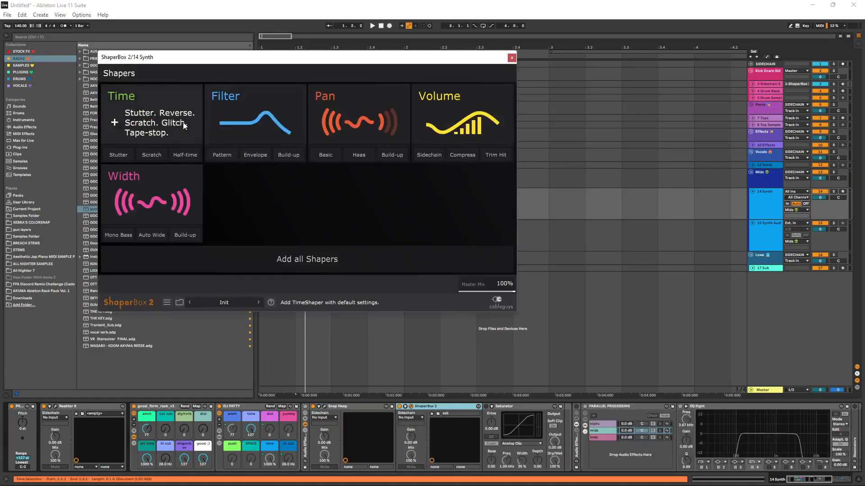
pyautogui.click(433, 98)
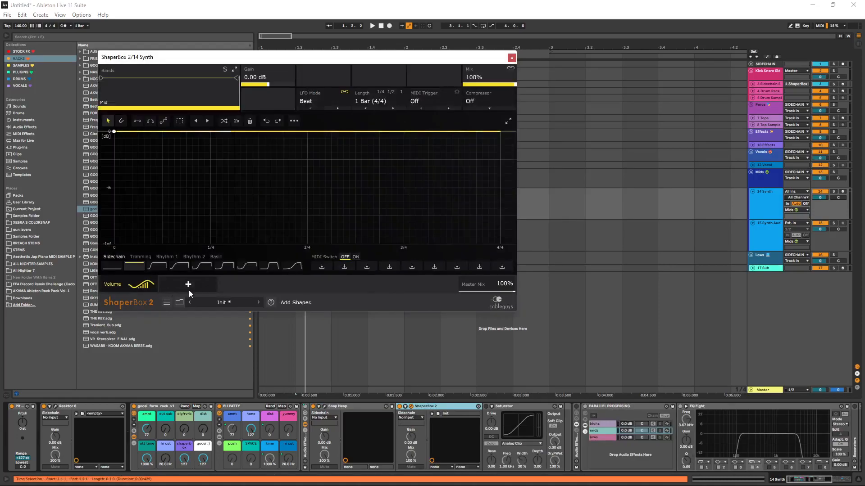
pyautogui.click(154, 281)
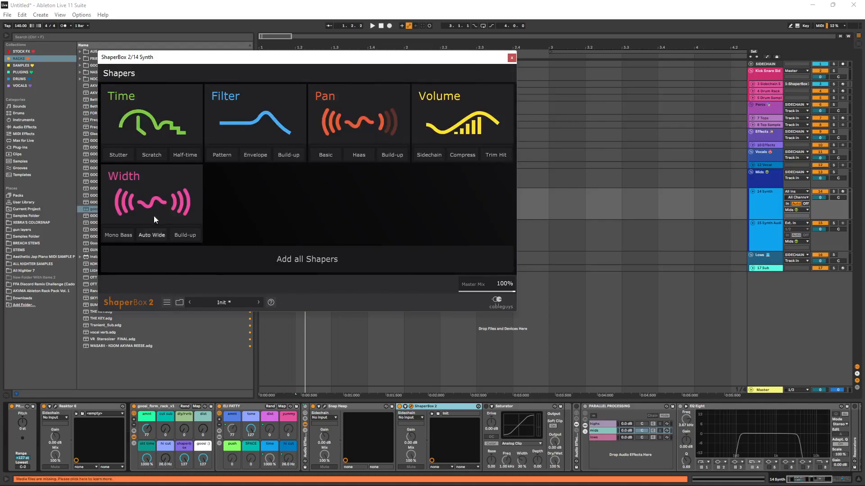
pyautogui.click(475, 121)
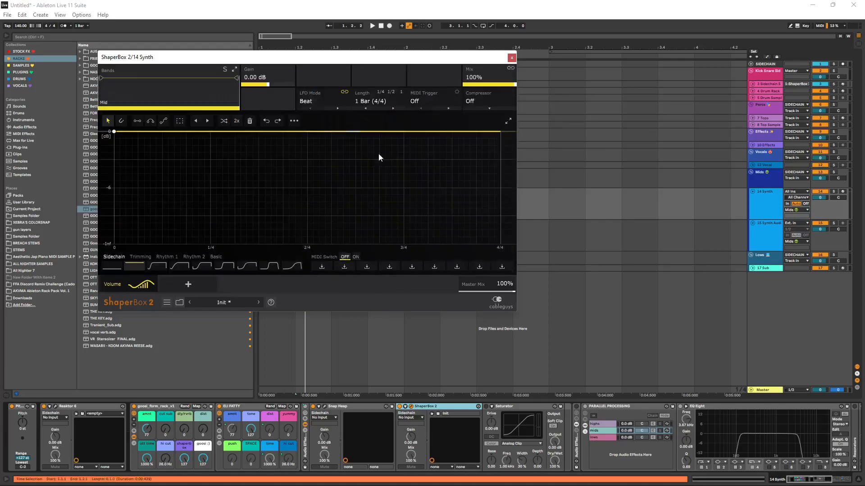
# - Draw a volume envelope that rises steeply to 0 dB at about 0.25/4 and decays in a slight downward curve to silence near the end
pyautogui.click(111, 268)
pyautogui.moveTo(145, 244); pyautogui.dragTo(139, 132)
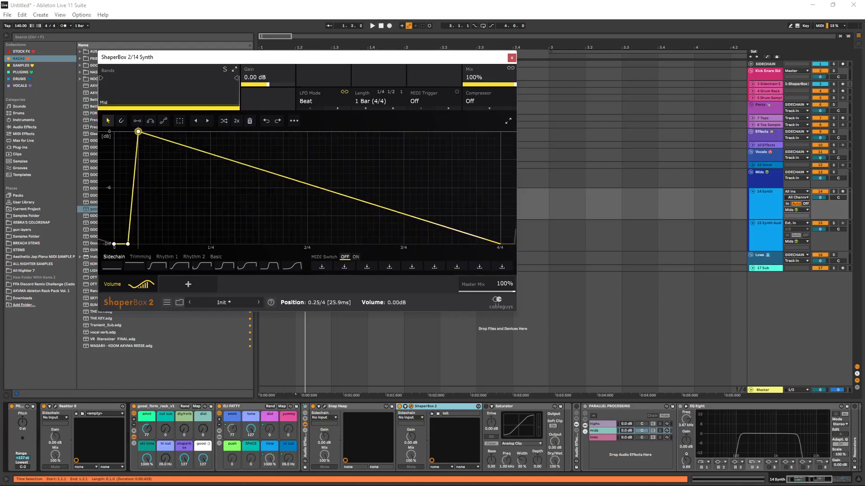
pyautogui.moveTo(261, 177); pyautogui.dragTo(493, 245)
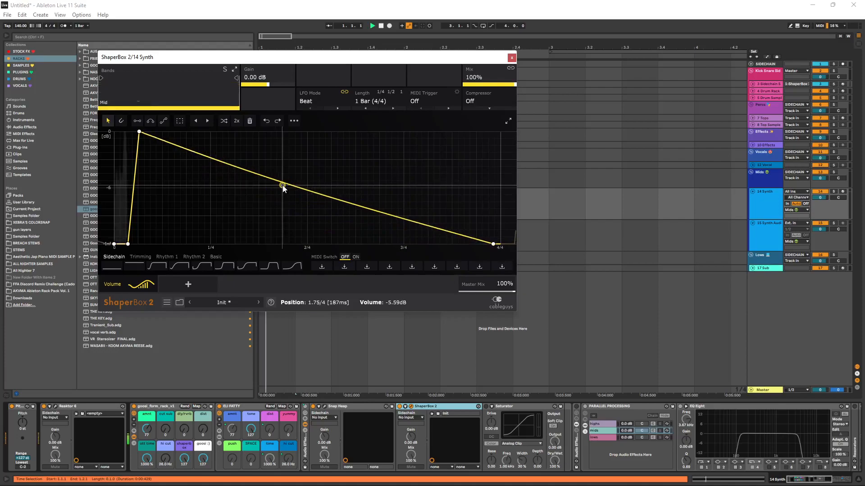
pyautogui.moveTo(282, 185); pyautogui.dragTo(277, 200)
# - Set the Volume shaper's LFO length to 1/4 and play the clip
pyautogui.click(361, 106)
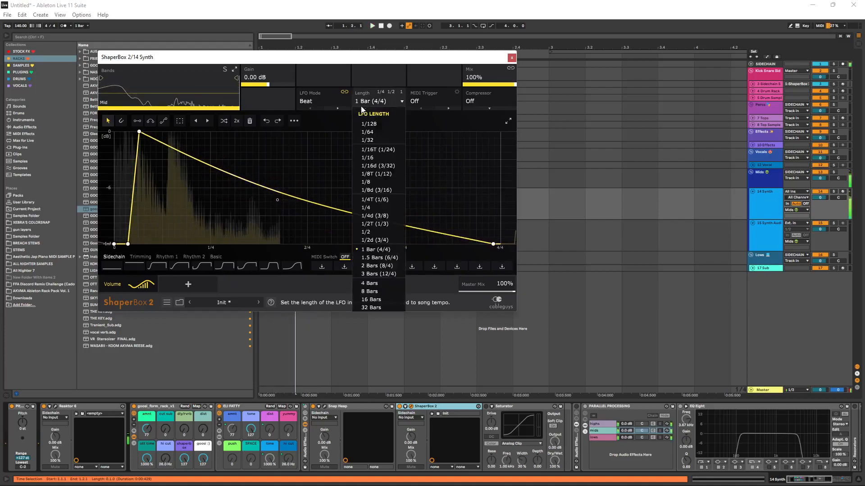
pyautogui.click(367, 208)
pyautogui.press('space')
pyautogui.press('space')
pyautogui.press('space')
# - Bend the decay upward so it stays loud longer, add a soft point at about 3.07/16 and -10.7 dB, and play the clip
pyautogui.moveTo(278, 191); pyautogui.dragTo(349, 141)
pyautogui.doubleClick(278, 200)
pyautogui.moveTo(411, 186); pyautogui.dragTo(410, 212)
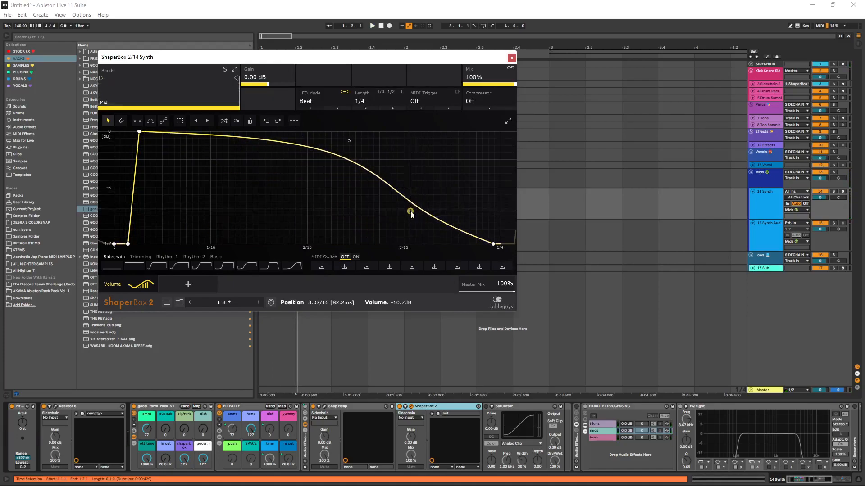
pyautogui.press('space')
pyautogui.press('space')
# - Shift the envelope's attack points slightly earlier while auditioning the clip, and close the ShaperBox 2 window
pyautogui.moveTo(139, 131); pyautogui.dragTo(132, 132)
pyautogui.press('space')
pyautogui.press('space')
pyautogui.moveTo(128, 244); pyautogui.dragTo(123, 244)
pyautogui.press('space')
pyautogui.press('space')
pyautogui.click(512, 58)
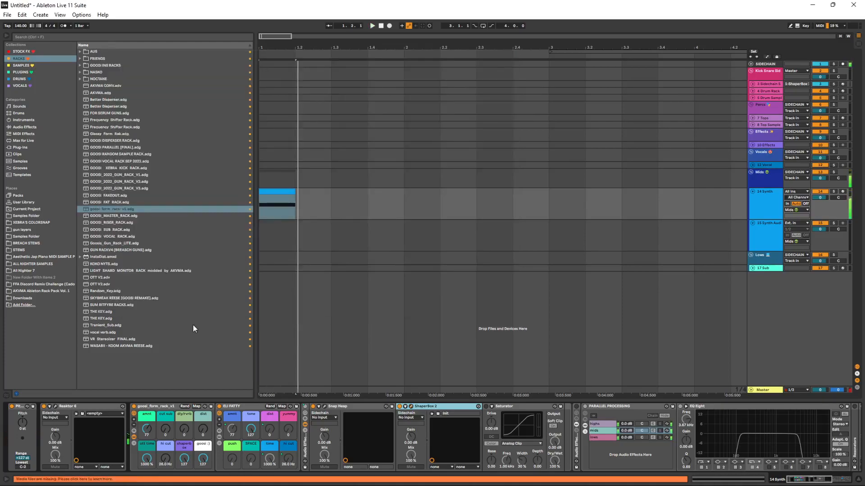
# - Move FORM's playback region in Reaktor 6 to about two fifths of the way through the sample, and close the plugin
pyautogui.click(56, 405)
pyautogui.moveTo(284, 220); pyautogui.dragTo(369, 223)
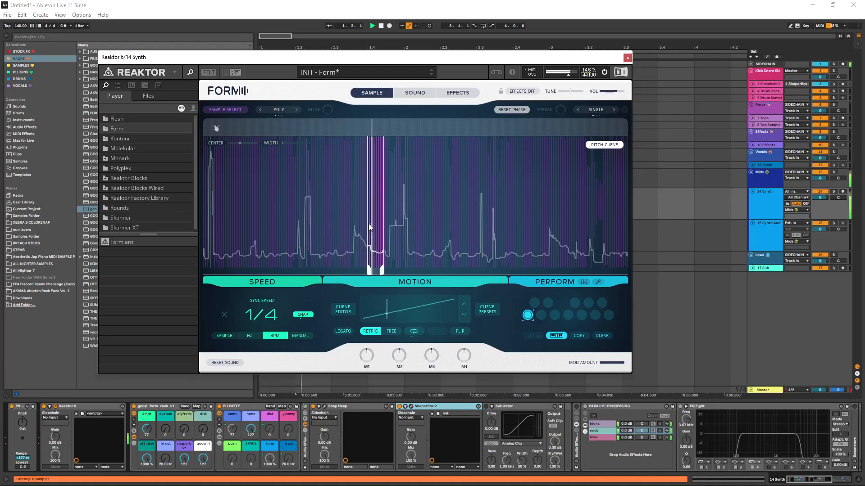
pyautogui.click(626, 58)
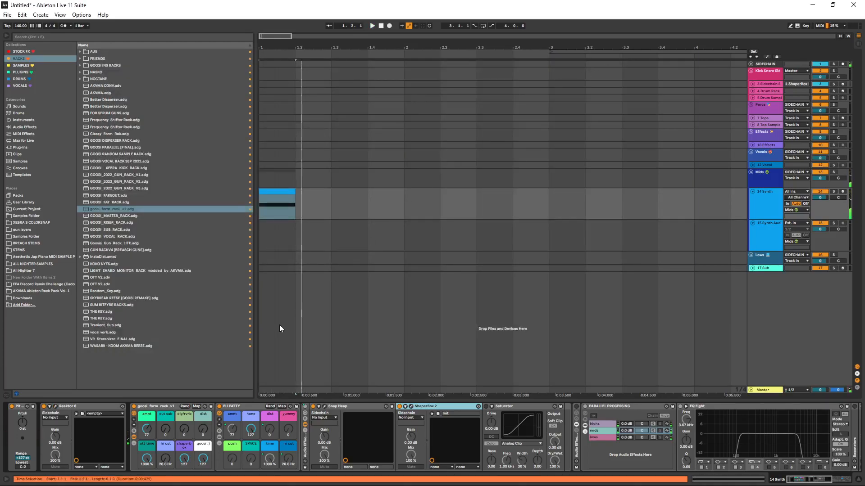
# - Unfold the Sub track, turn Saturator and PARALLEL PROCESSING back on, and play the clip
pyautogui.click(752, 268)
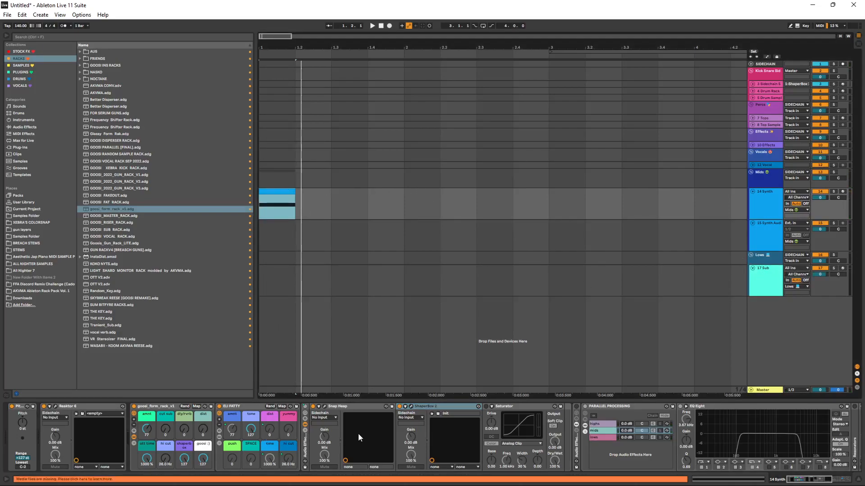
pyautogui.hscroll(5, 464, 412)
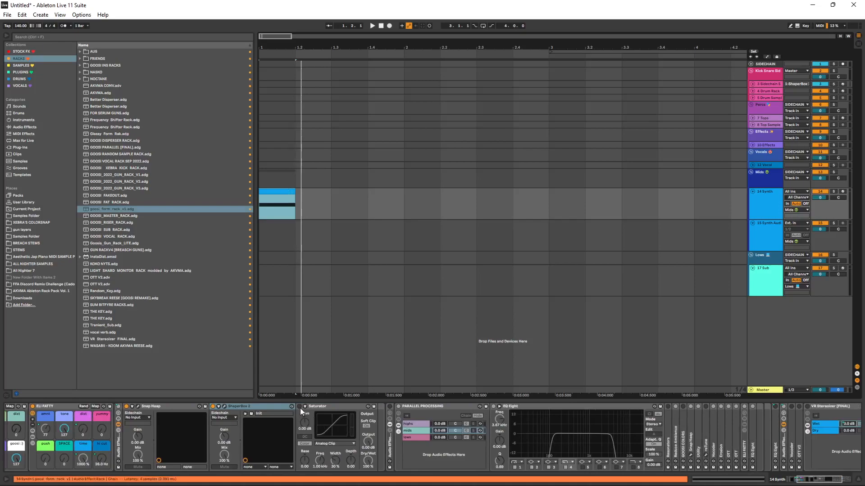
pyautogui.press('space')
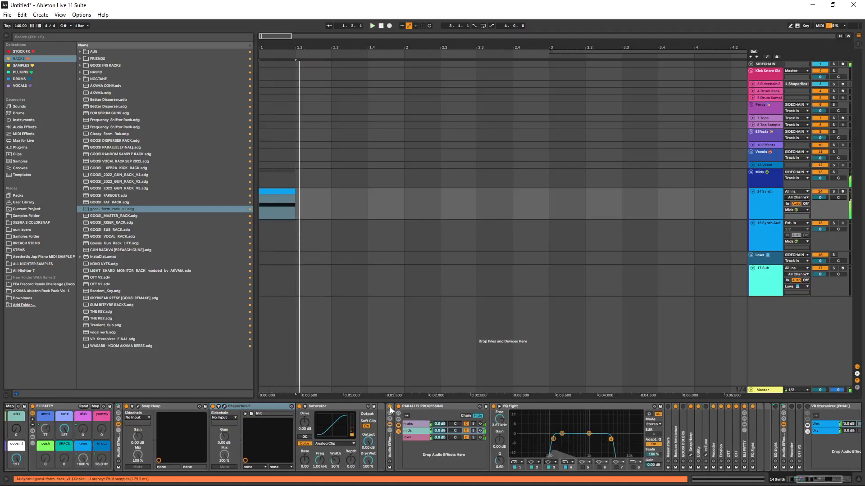
pyautogui.hscroll(2, 390, 406)
pyautogui.hscroll(3, 377, 428)
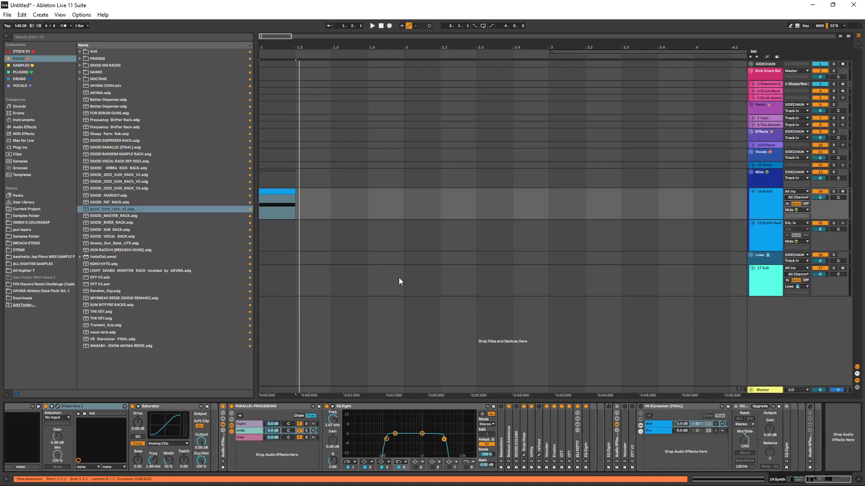
# - Compare the EQ Eight bands and devices of the highs, mids and lows chains in PARALLEL PROCESSING
pyautogui.click(255, 424)
pyautogui.click(251, 428)
pyautogui.click(247, 437)
pyautogui.click(248, 431)
pyautogui.click(245, 424)
pyautogui.click(246, 432)
pyautogui.click(245, 437)
pyautogui.click(245, 431)
pyautogui.click(246, 425)
pyautogui.click(245, 431)
pyautogui.click(246, 438)
pyautogui.click(246, 432)
pyautogui.click(248, 425)
pyautogui.click(250, 431)
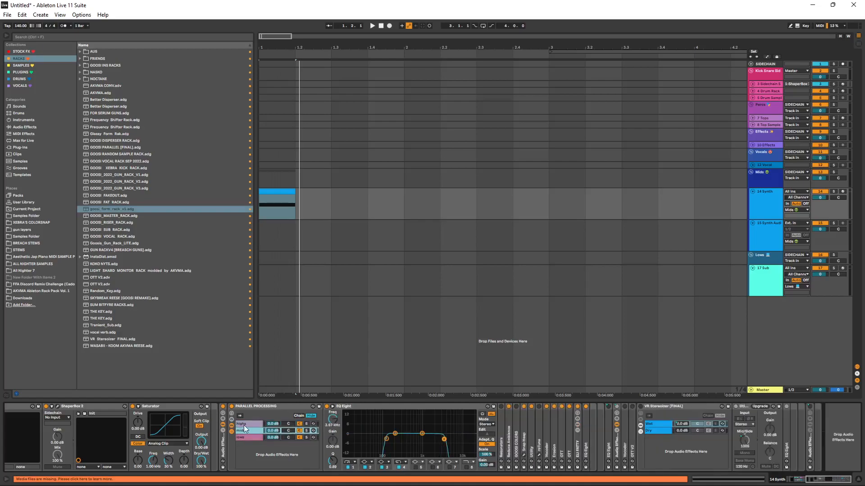
pyautogui.click(244, 424)
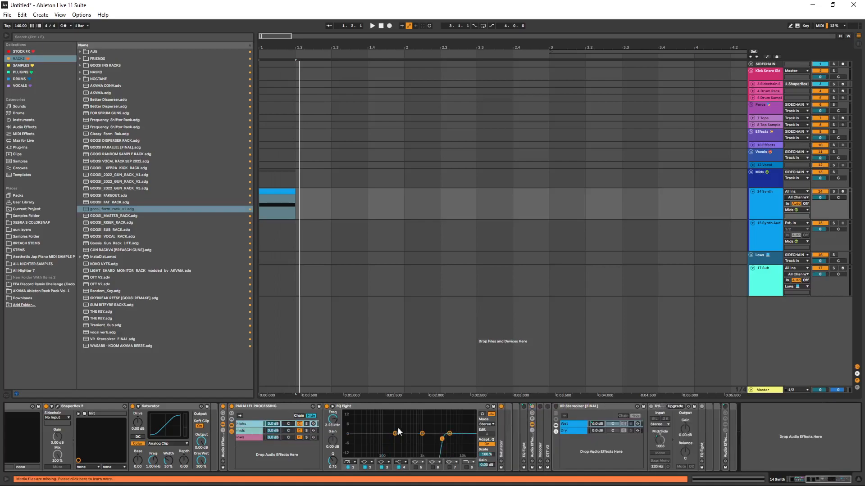
pyautogui.click(252, 431)
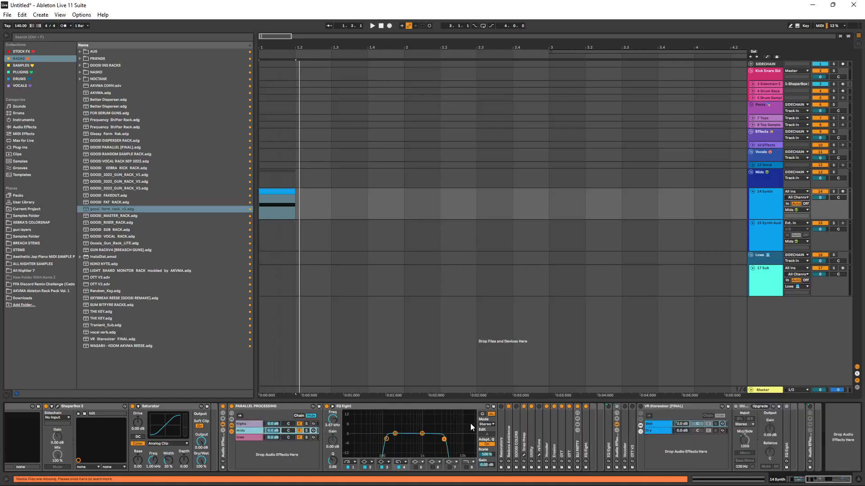
pyautogui.click(254, 436)
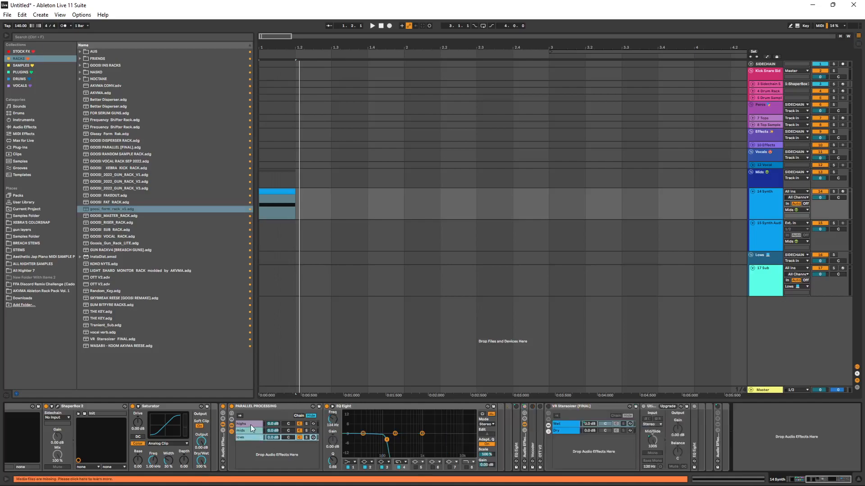
pyautogui.click(250, 424)
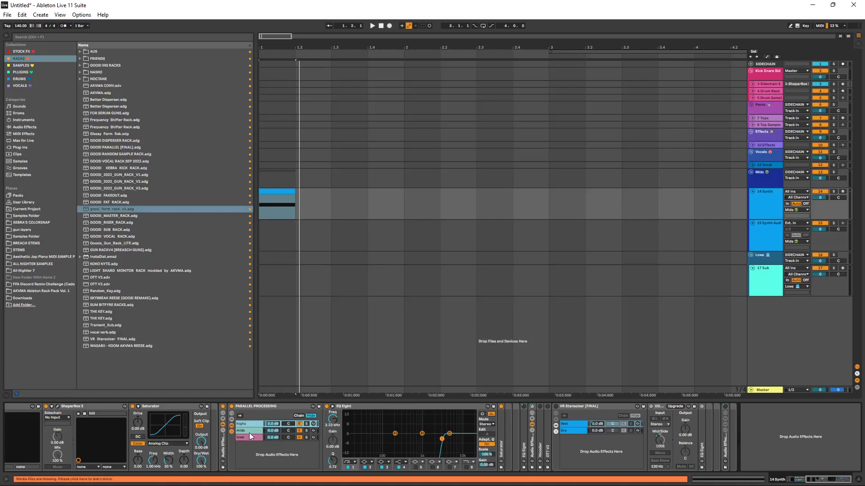
# - Delete Resonators, GOOSI COLORS and the plugin between Utility and Vocoder from the mids chain of PARALLEL PROCESSING
pyautogui.click(249, 433)
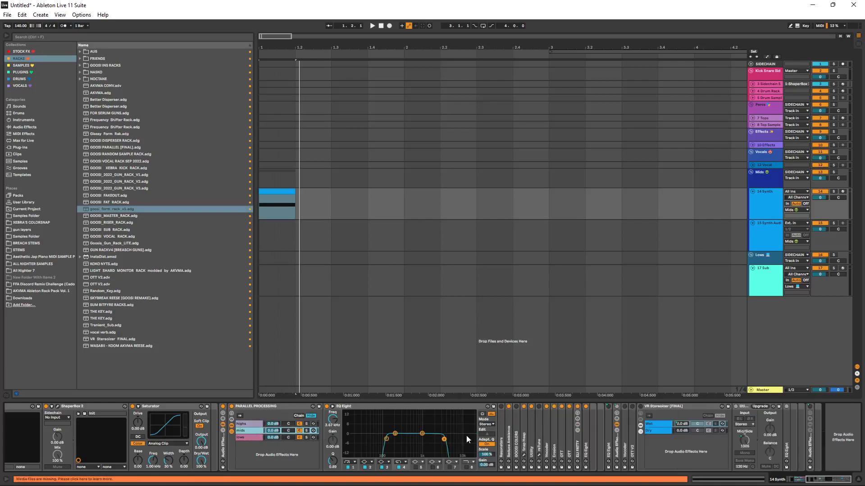
pyautogui.click(500, 417)
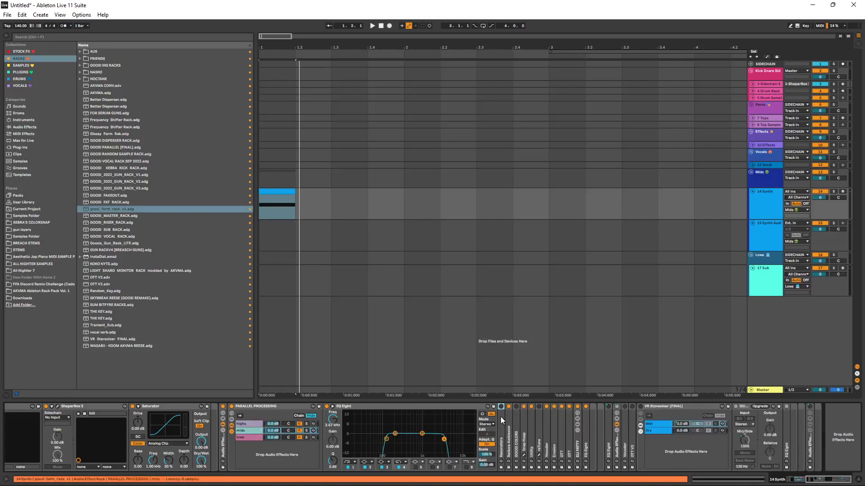
pyautogui.press('Delete')
pyautogui.click(509, 433)
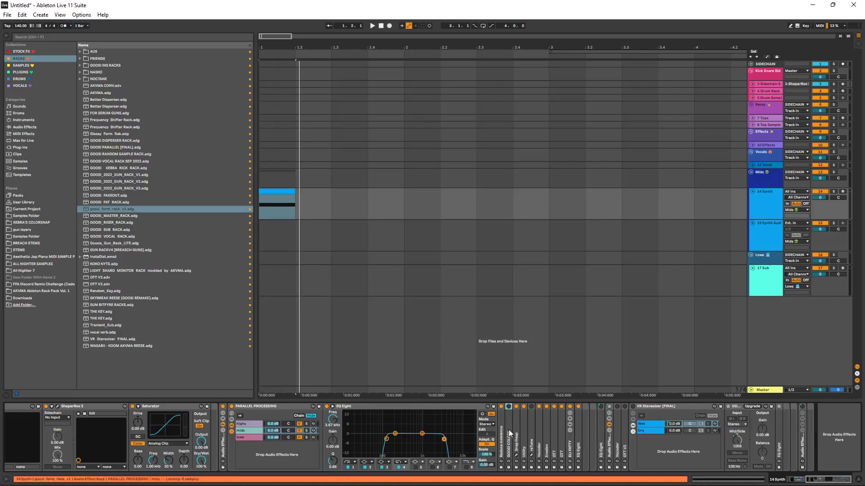
pyautogui.press('Delete')
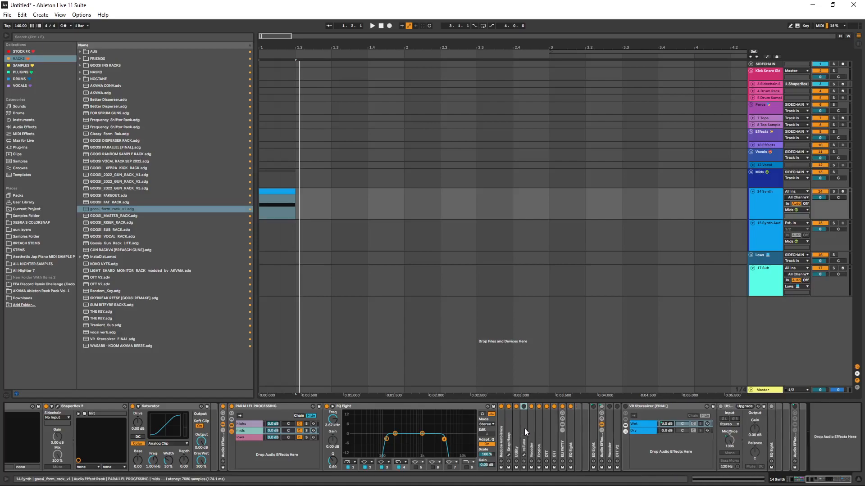
pyautogui.press('Delete')
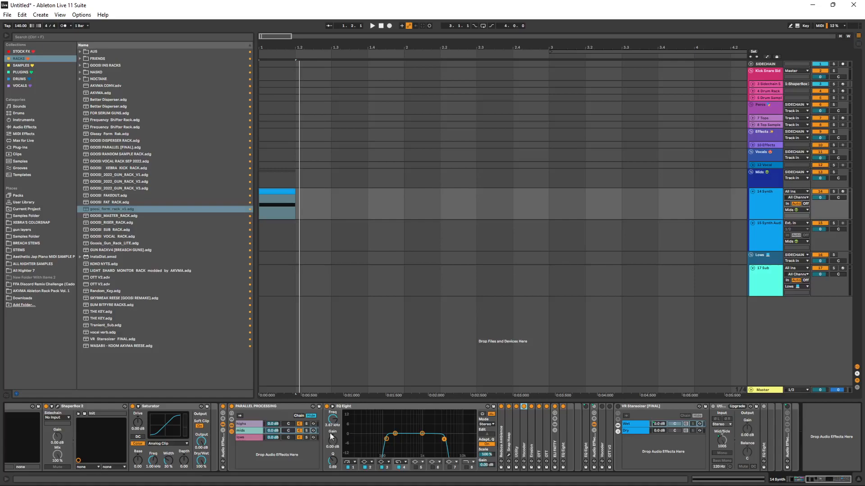
# - Examine the Reduce Ambience device and Snap Heap's Disperser in the mids chain, then fold Reduce Ambience and close the plugin window
pyautogui.doubleClick(500, 432)
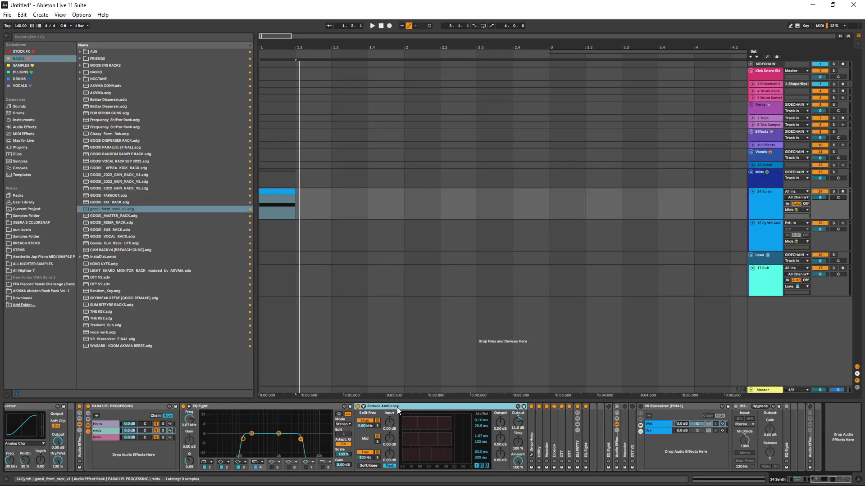
pyautogui.doubleClick(396, 406)
pyautogui.doubleClick(366, 437)
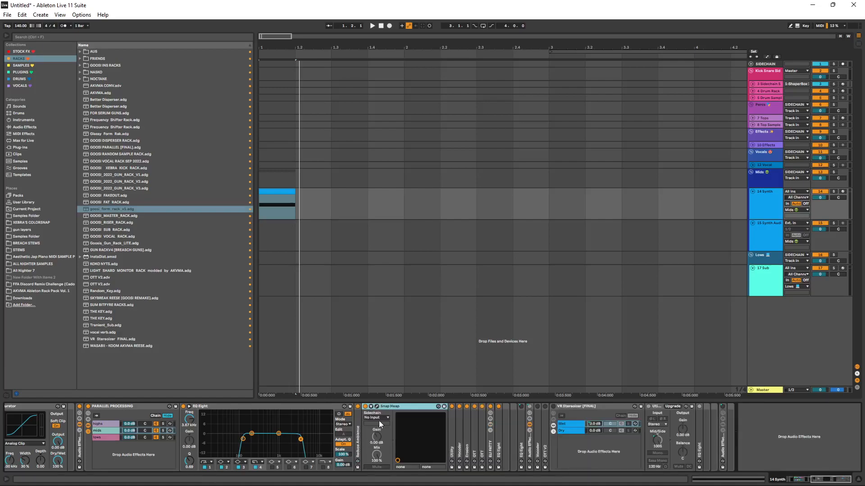
pyautogui.click(376, 406)
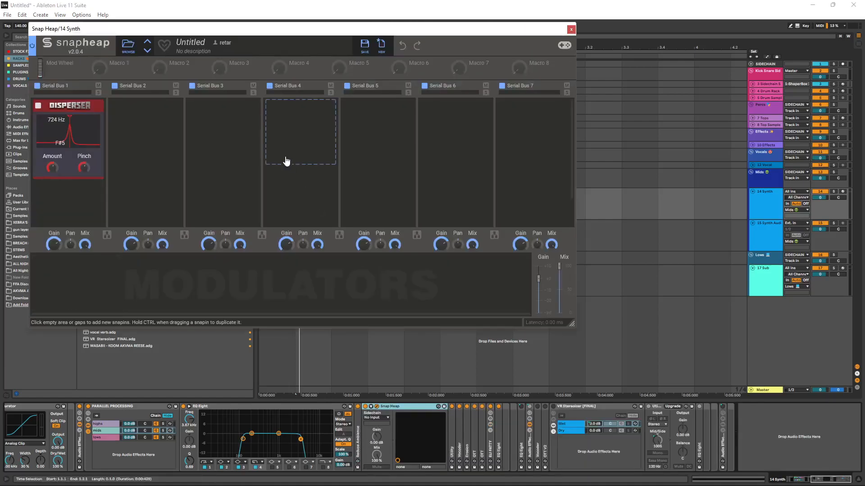
pyautogui.click(570, 30)
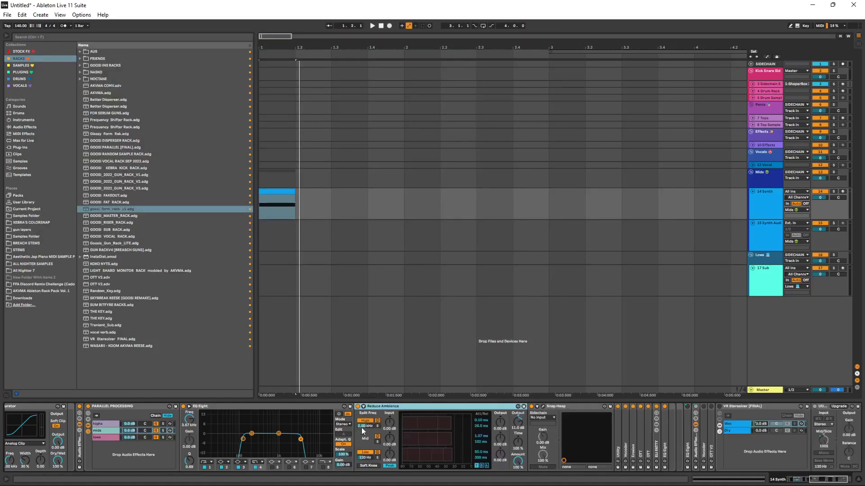
pyautogui.doubleClick(393, 406)
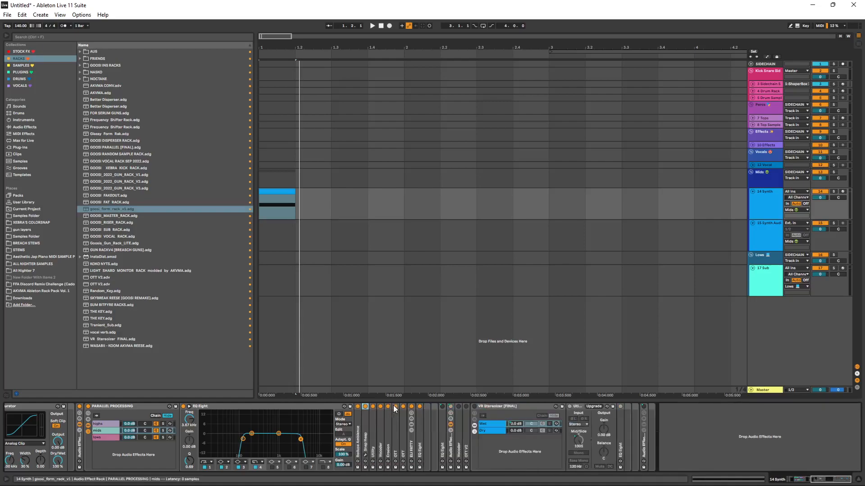
# - Unfold the mids chain's Utility, try its Width at 100% during playback, and undo the change
pyautogui.doubleClick(375, 431)
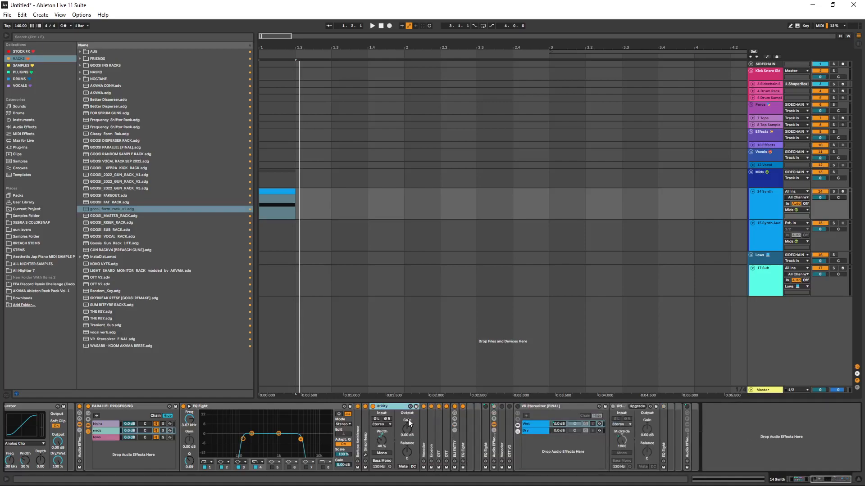
pyautogui.press('space')
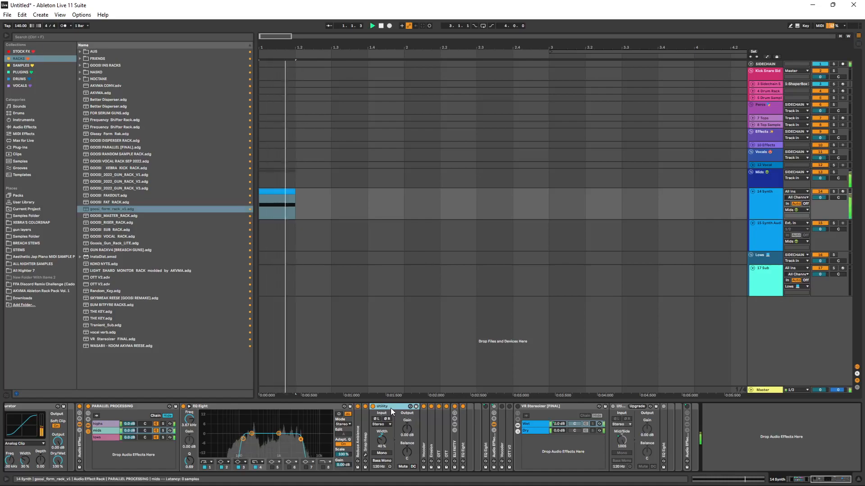
pyautogui.doubleClick(379, 441)
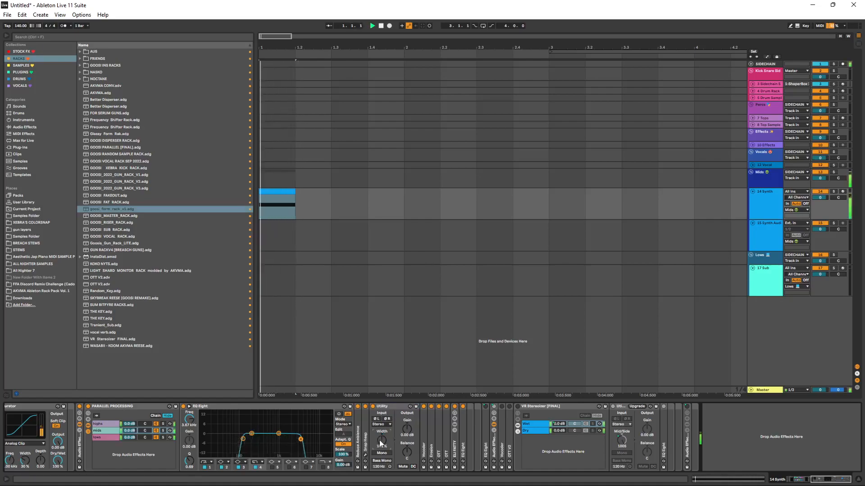
pyautogui.press('space')
pyautogui.hotkey('ctrl', 'z')
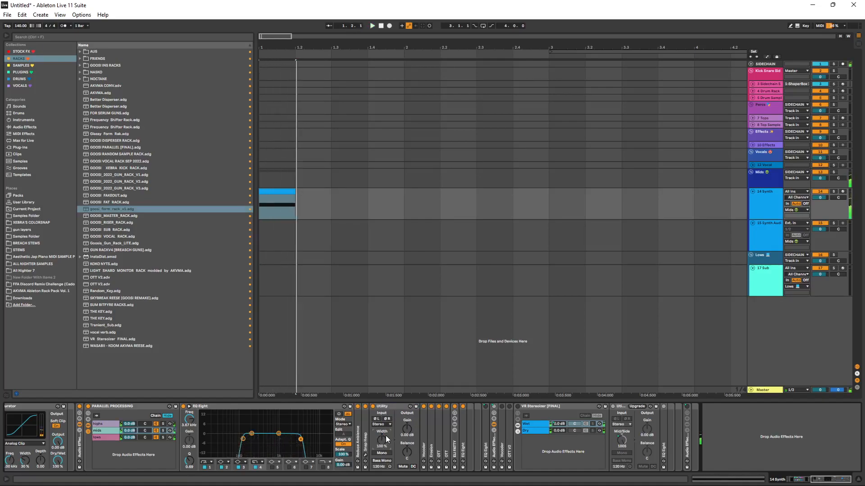
# - Fold Utility, unfold the mids chain's Vocoder, listen to it during playback, and fold it again
pyautogui.press('space')
pyautogui.press('space')
pyautogui.doubleClick(388, 406)
pyautogui.doubleClick(380, 439)
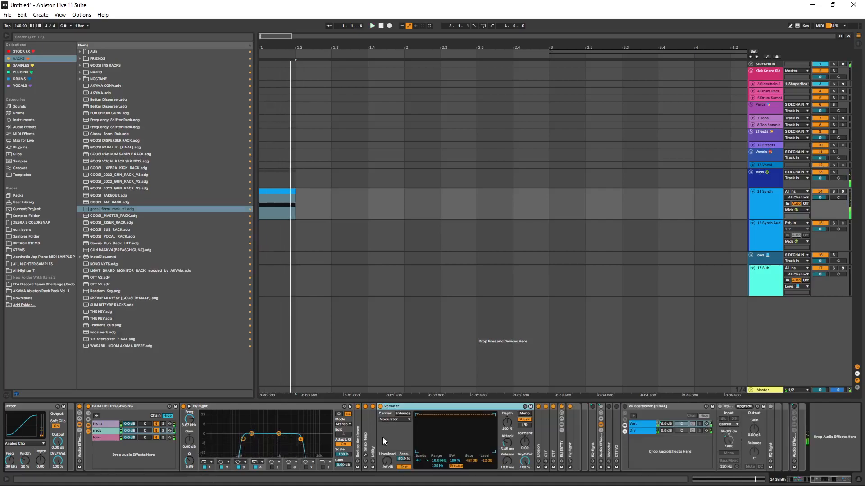
pyautogui.press('space')
pyautogui.press('space')
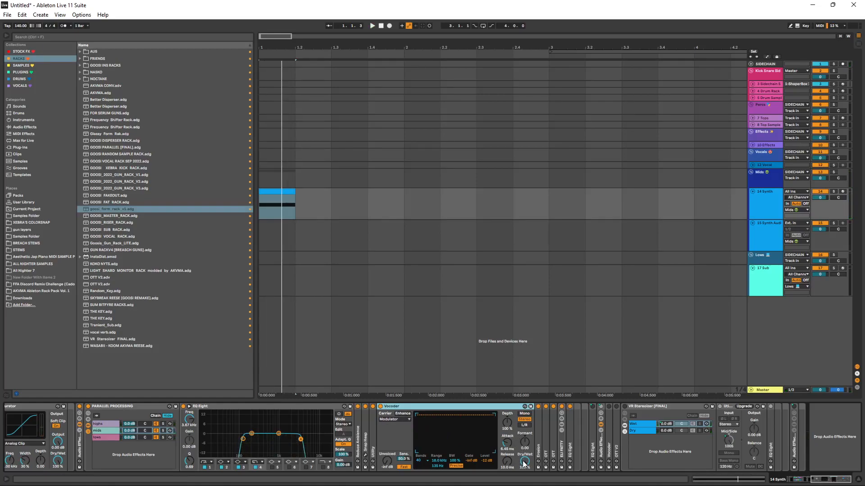
pyautogui.press('space')
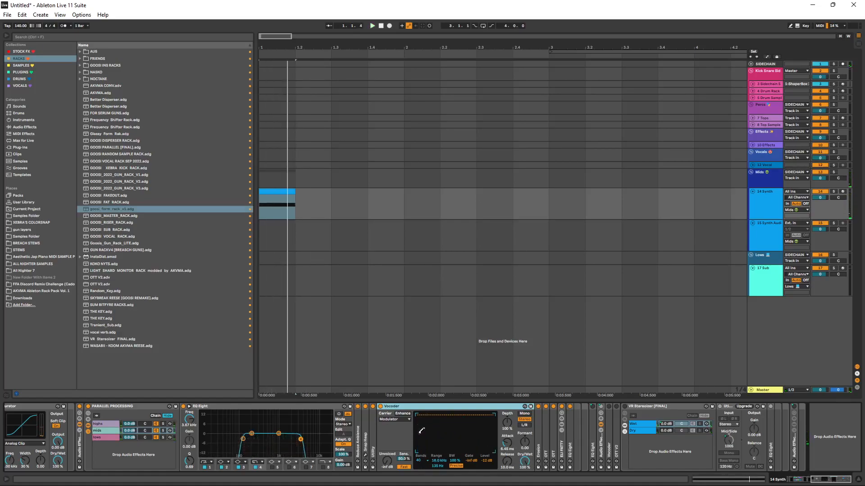
pyautogui.press('space')
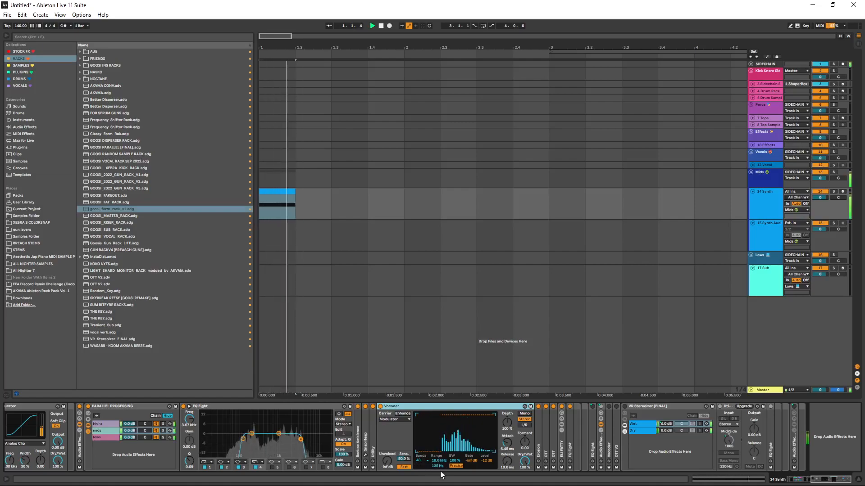
pyautogui.press('space')
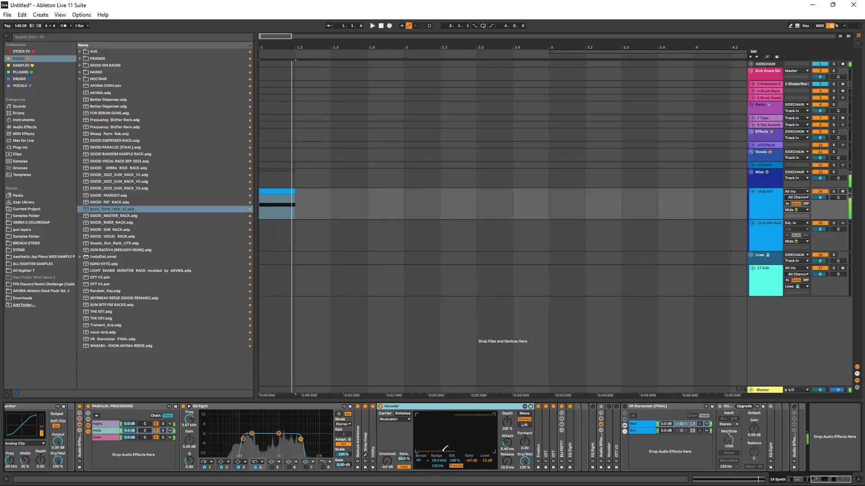
pyautogui.doubleClick(396, 406)
# - Unfold the mids chain's Erosion, raise its Amount to about 11.9 during playback, and fold the device
pyautogui.doubleClick(385, 436)
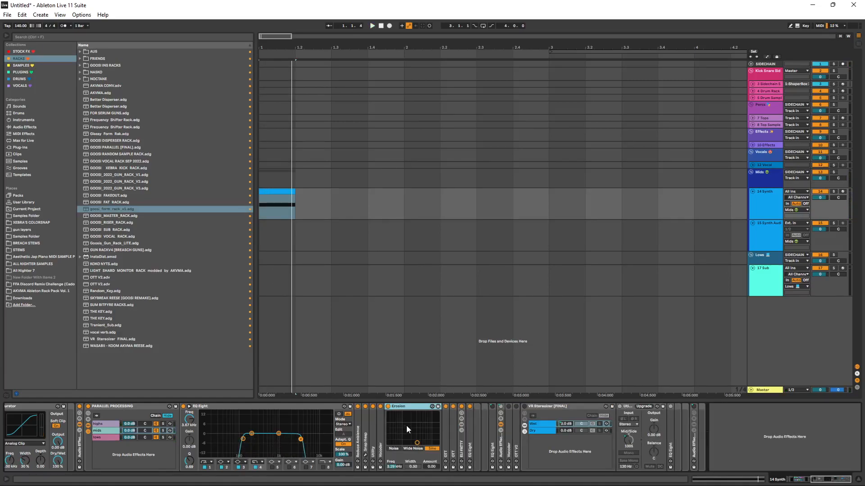
pyautogui.press('space')
pyautogui.moveTo(419, 442)
pyautogui.mouseDown()
pyautogui.moveTo(424, 423)
pyautogui.moveTo(419, 437)
pyautogui.mouseUp()
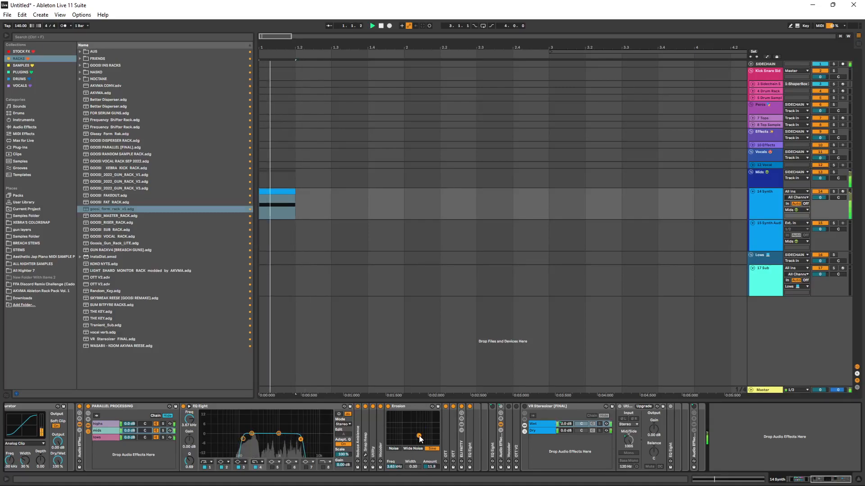
pyautogui.doubleClick(404, 407)
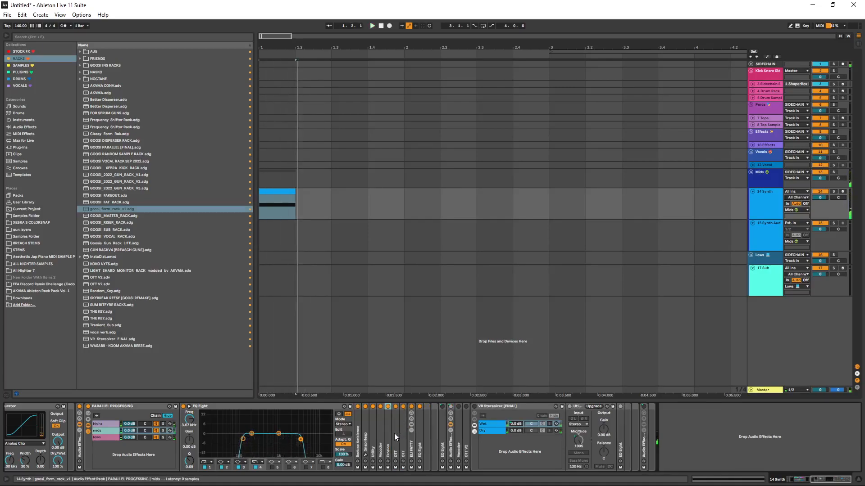
# - Examine the two OTT devices in the mids chain and fold both again
pyautogui.doubleClick(394, 433)
pyautogui.doubleClick(569, 436)
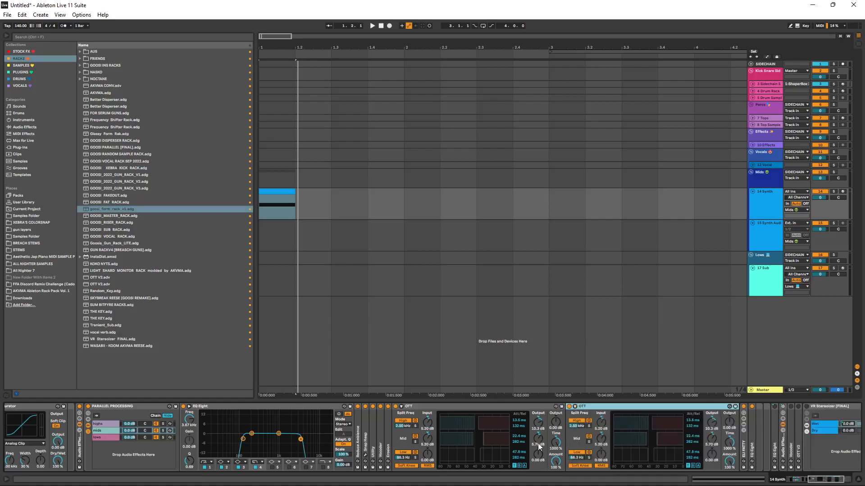
pyautogui.scroll(-3, 405, 435)
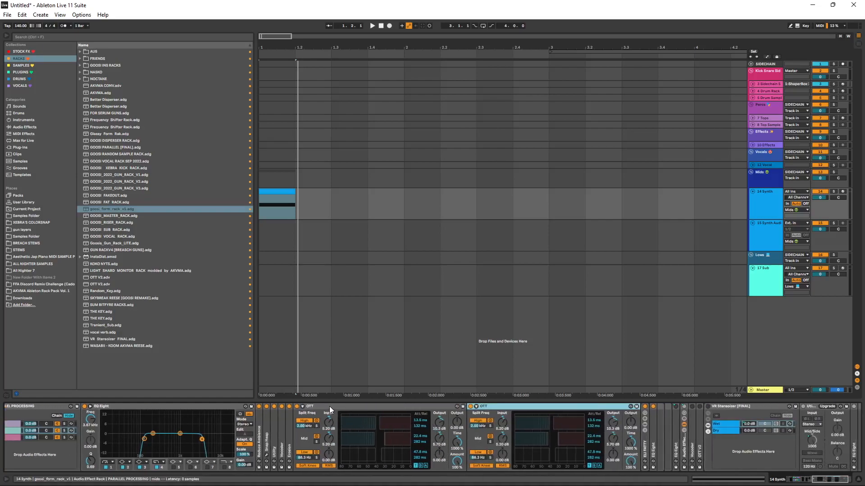
pyautogui.doubleClick(329, 406)
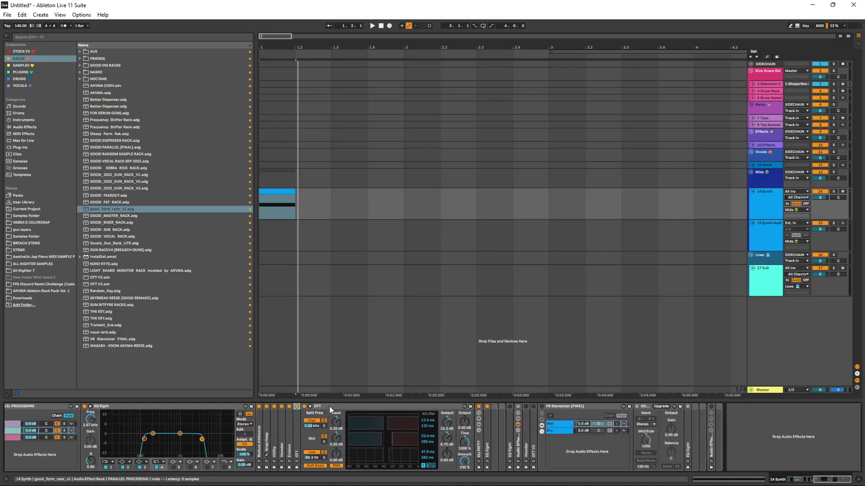
pyautogui.doubleClick(299, 427)
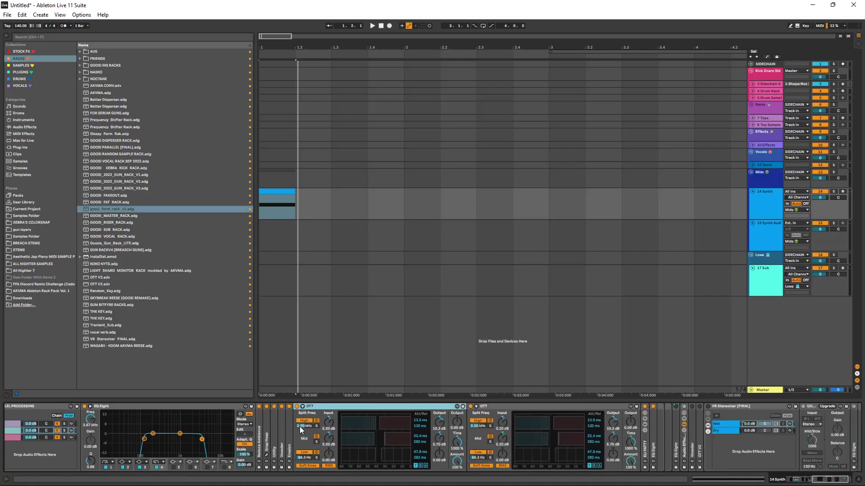
pyautogui.doubleClick(355, 406)
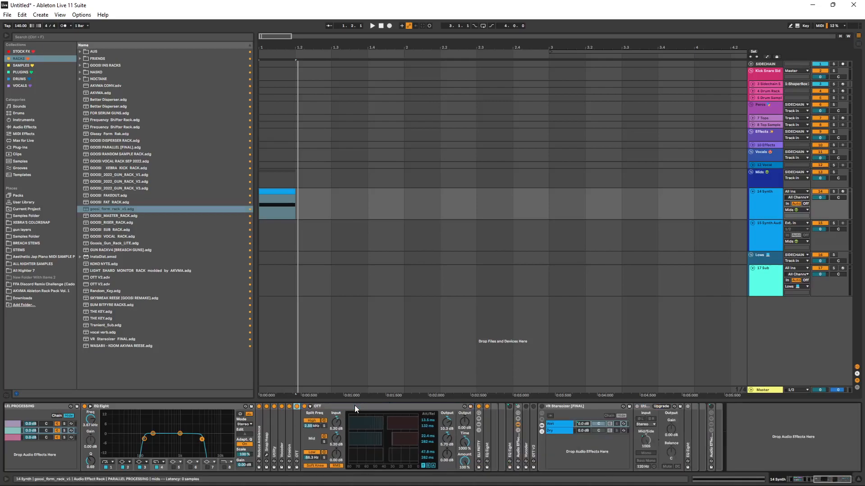
pyautogui.doubleClick(355, 406)
# - Examine the ELI FATTY macros and the final EQ Eight curve in the mids chain, then fold both devices
pyautogui.click(310, 431)
pyautogui.doubleClick(313, 450)
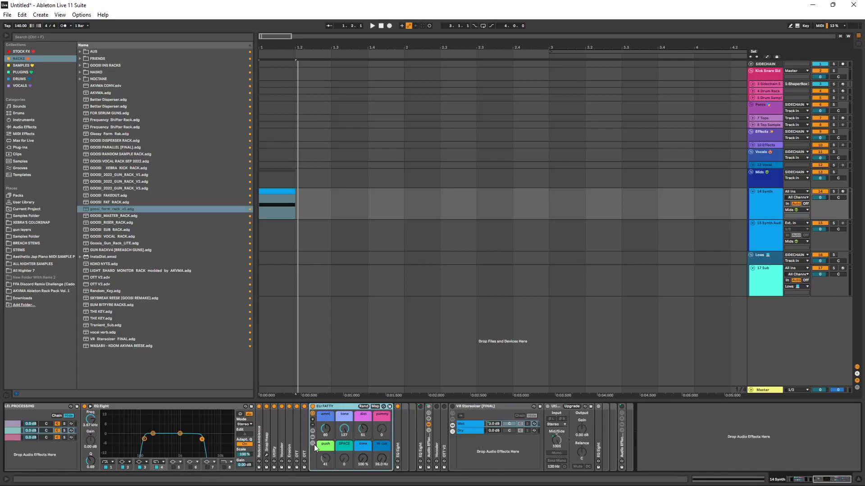
pyautogui.hscroll(-5, 405, 437)
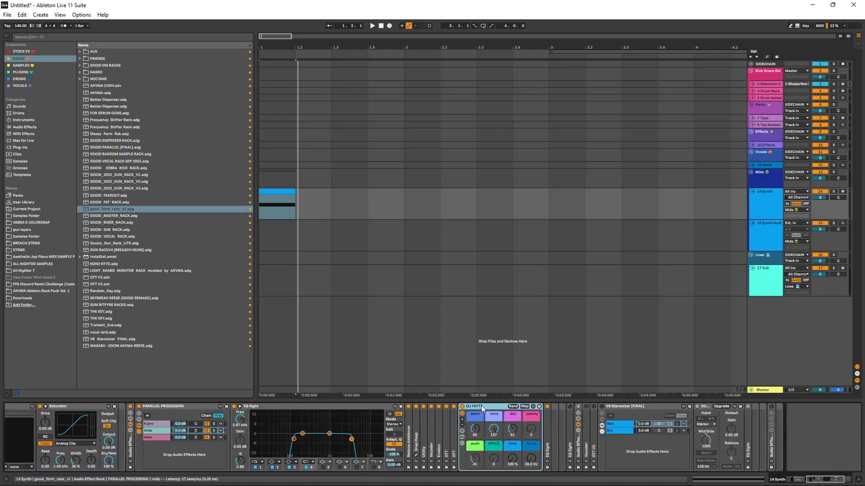
pyautogui.doubleClick(480, 407)
pyautogui.doubleClick(469, 432)
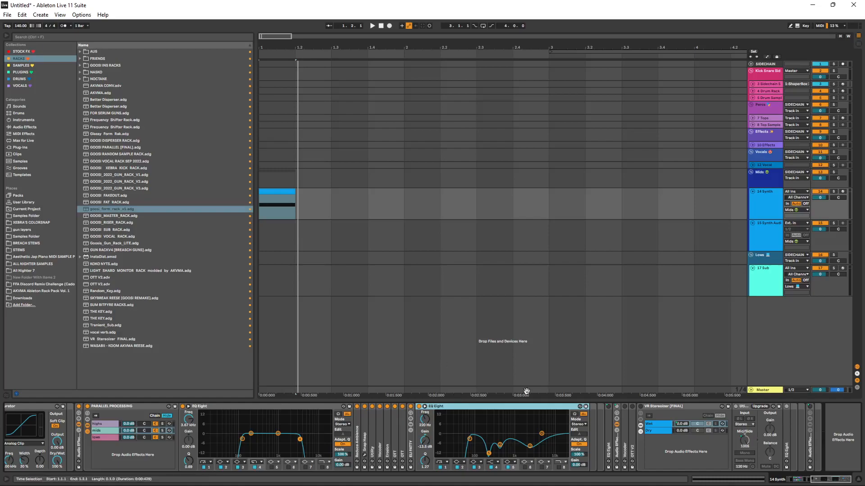
pyautogui.doubleClick(445, 405)
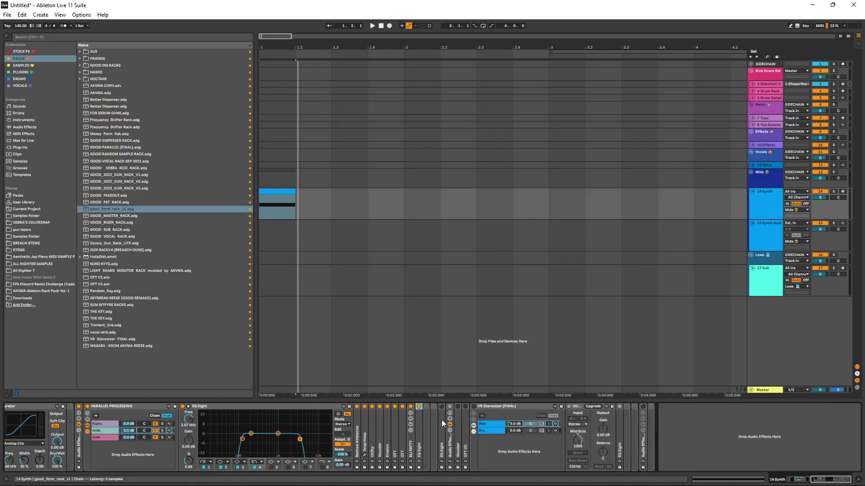
# - Unfold the EQ Eight after PARALLEL PROCESSING, and fold ELI FATTY and the effect racks ahead of PARALLEL PROCESSING
pyautogui.doubleClick(442, 444)
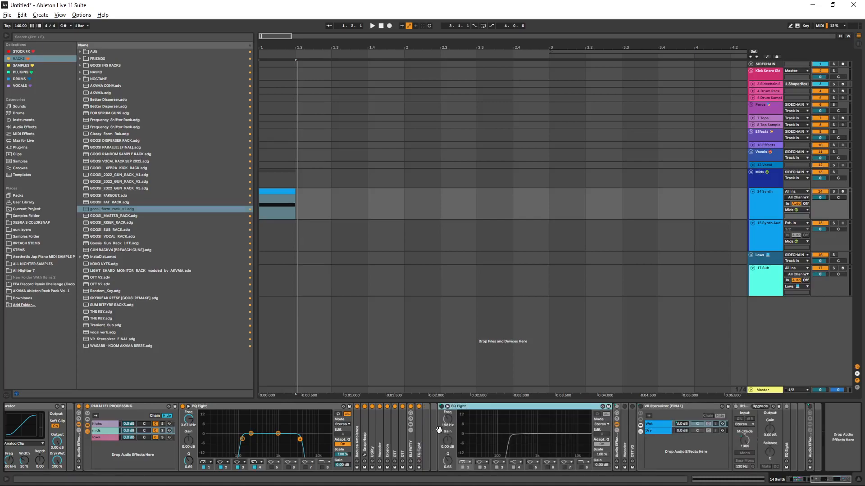
pyautogui.scroll(10, 428, 444)
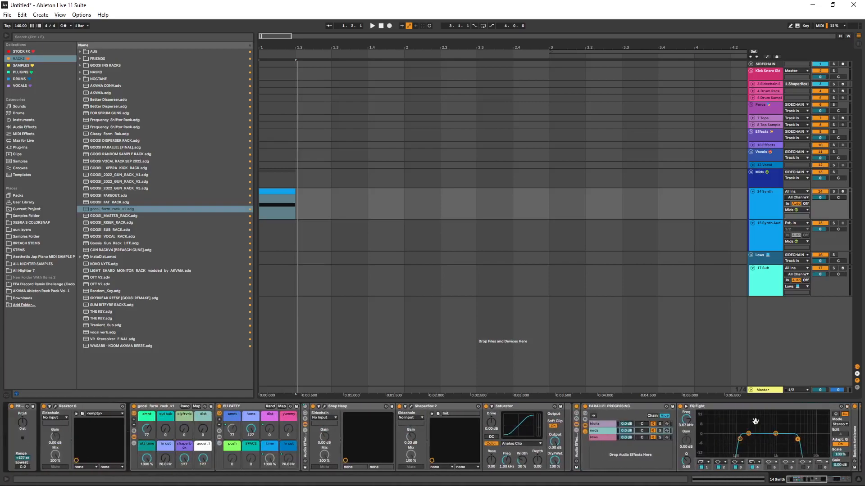
pyautogui.doubleClick(241, 406)
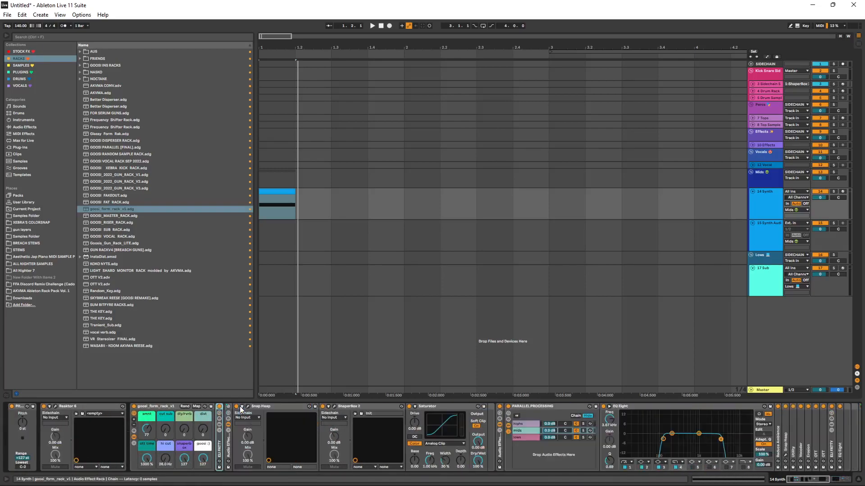
pyautogui.click(229, 424)
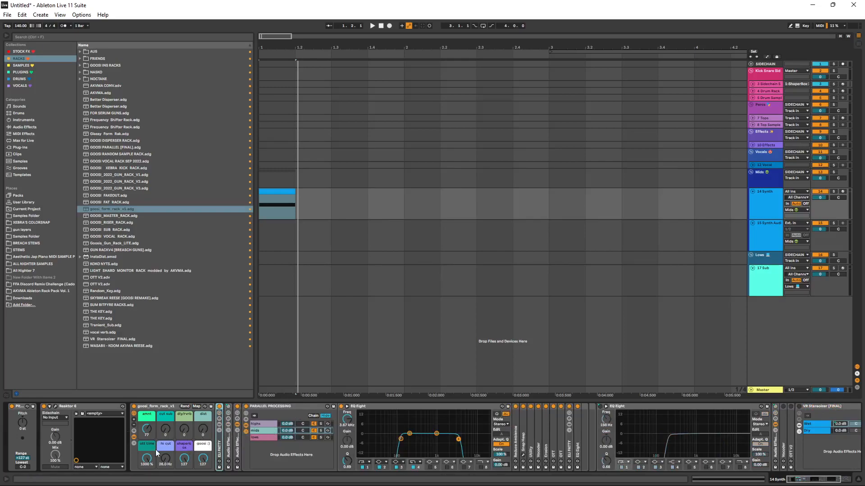
# - Audition the goosi_form_rack_v1 macros by varying them during playback, then return them to their starting values
pyautogui.moveTo(166, 429); pyautogui.dragTo(184, 396)
pyautogui.press('space')
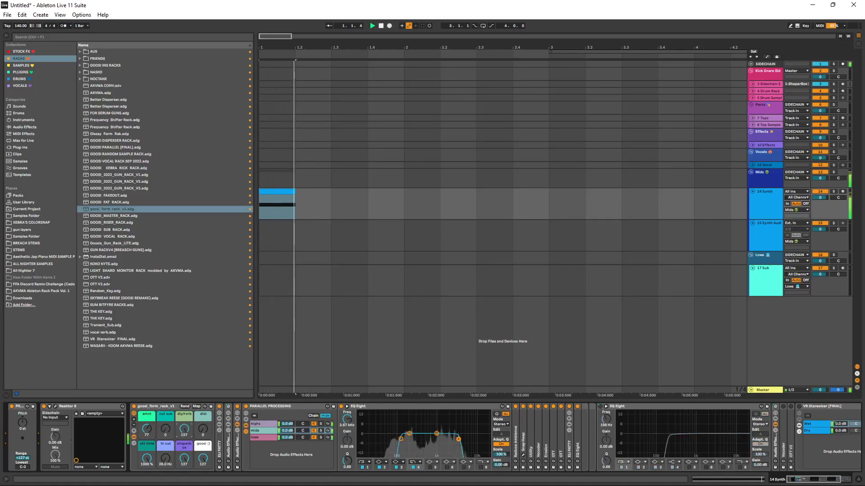
pyautogui.moveTo(203, 429)
pyautogui.mouseDown()
pyautogui.moveTo(203, 396)
pyautogui.moveTo(203, 429)
pyautogui.mouseUp()
pyautogui.moveTo(165, 458); pyautogui.dragTo(184, 475)
pyautogui.press('space')
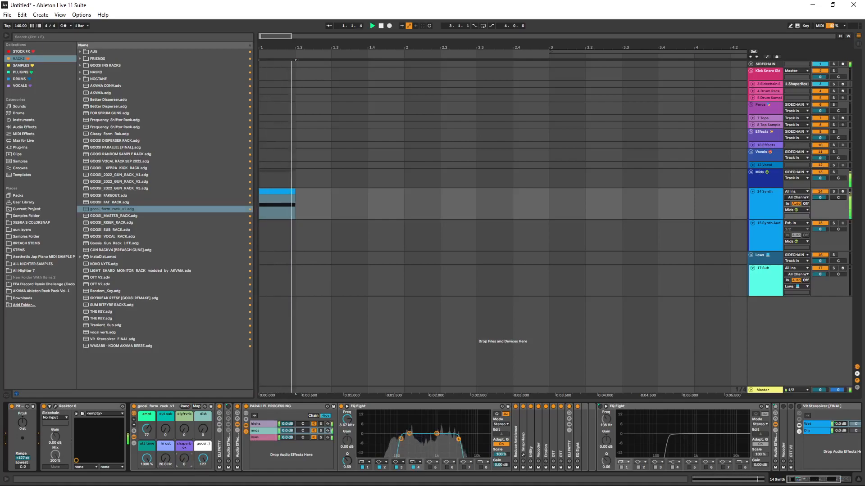
pyautogui.moveTo(184, 458); pyautogui.dragTo(184, 419)
pyautogui.press('space')
# - Fold the EQ Eight after PARALLEL PROCESSING and examine the following Audio Effect Rack's macros and VR Stereoizer [FINAL]'s Wet and Dry chains
pyautogui.moveTo(581, 457); pyautogui.dragTo(259, 459)
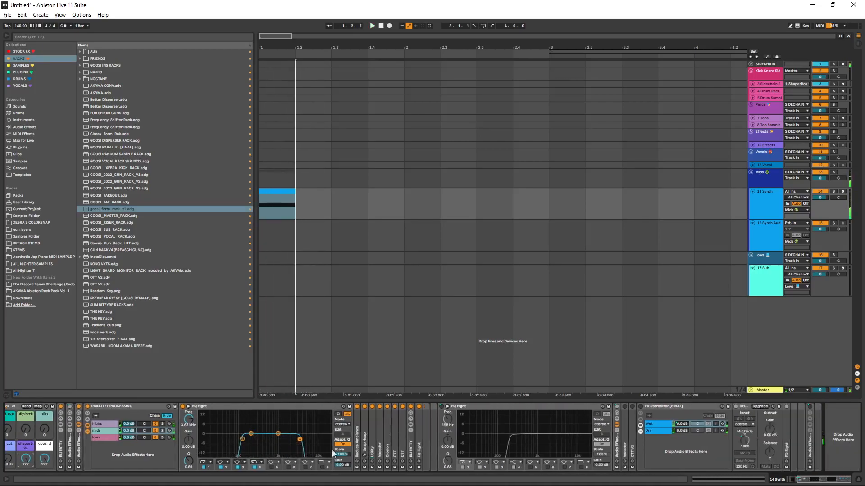
pyautogui.doubleClick(500, 405)
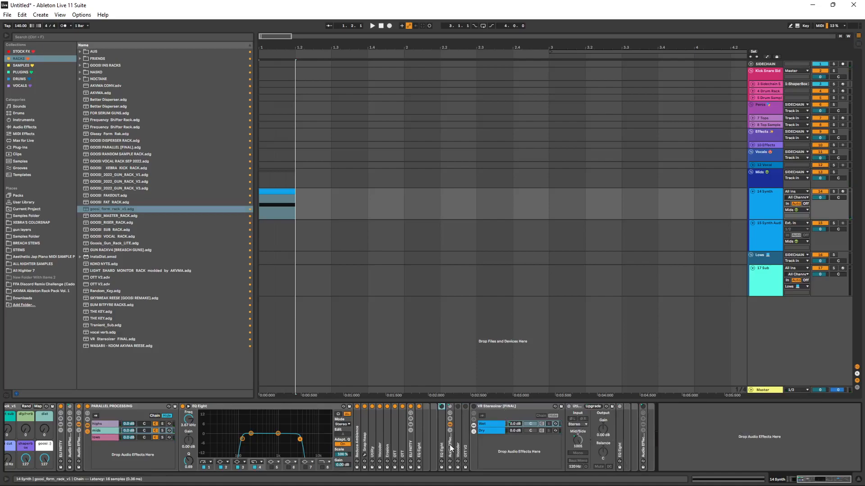
pyautogui.click(450, 447)
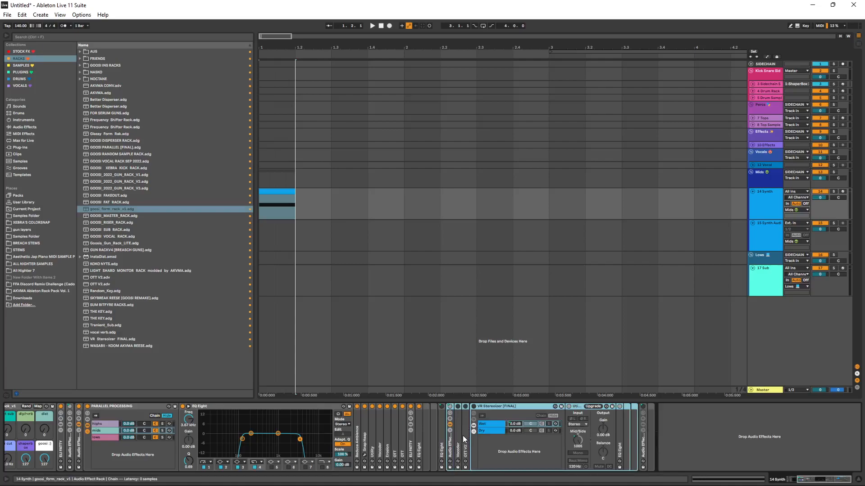
pyautogui.click(452, 414)
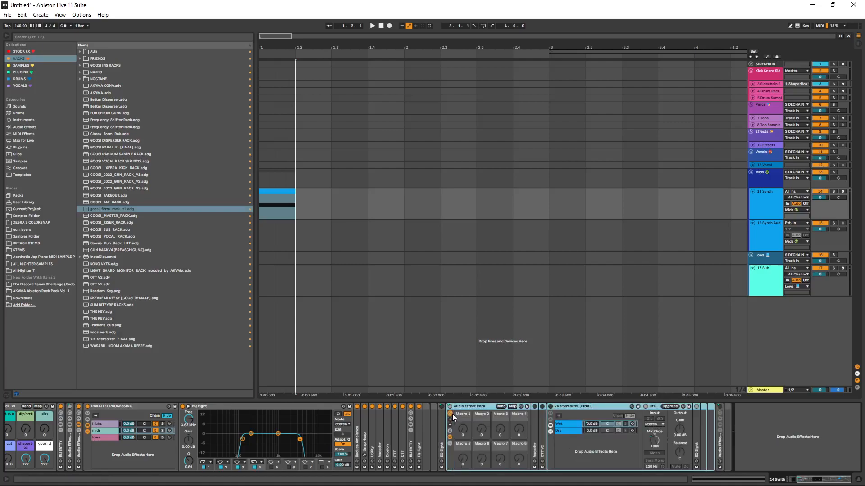
pyautogui.click(452, 414)
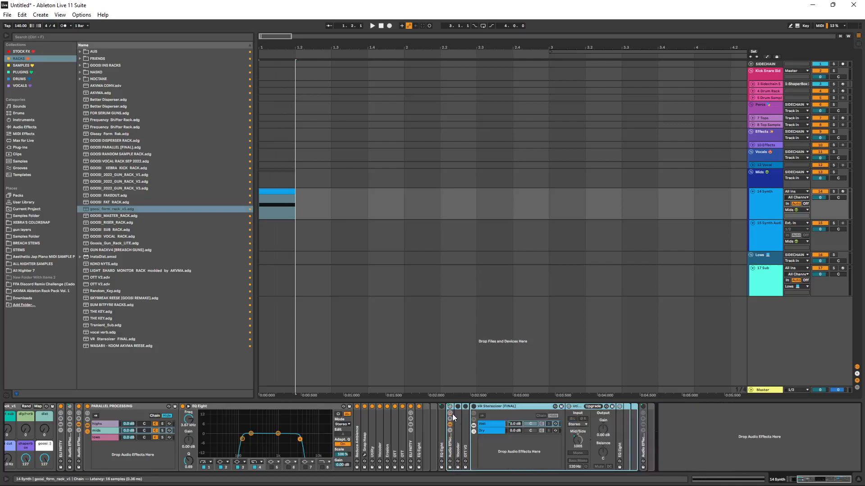
pyautogui.click(486, 424)
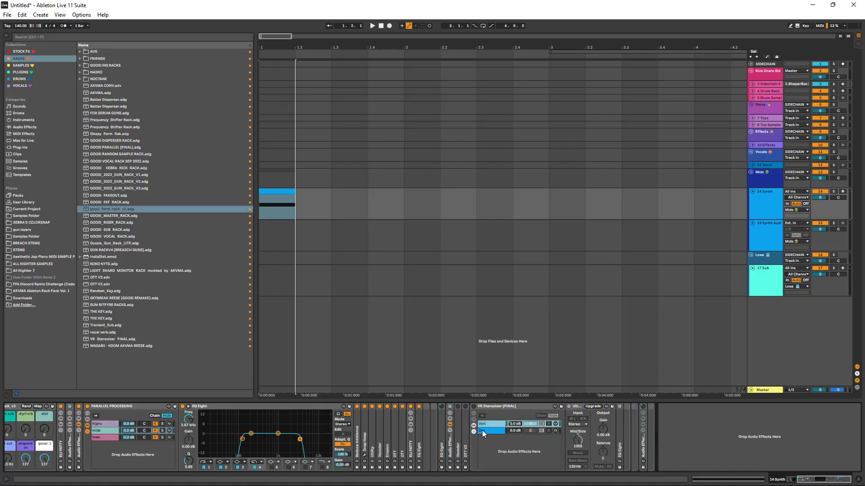
pyautogui.click(488, 429)
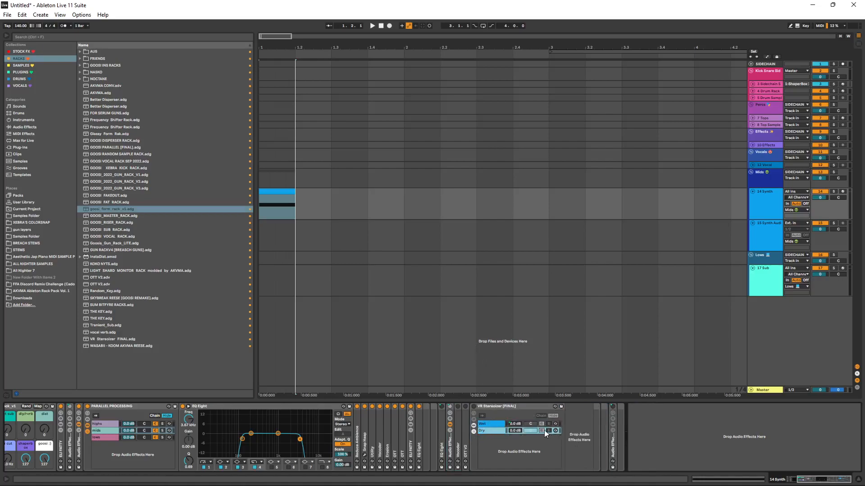
pyautogui.click(504, 423)
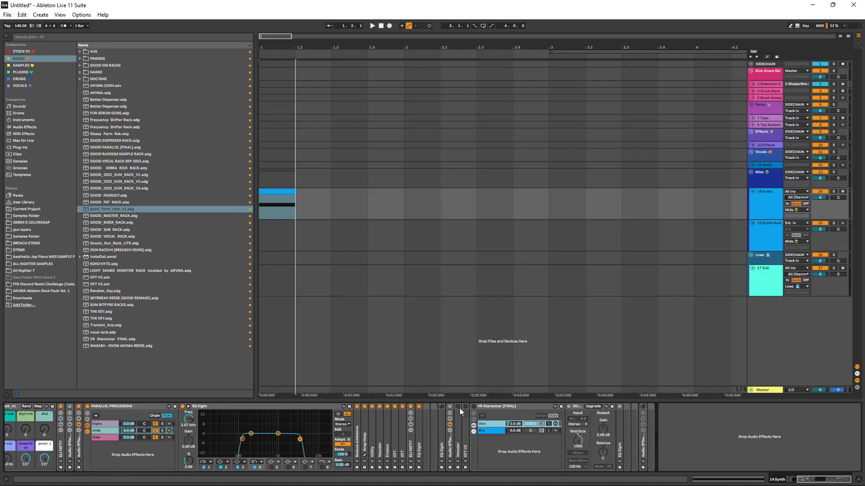
# - Turn on VR Stereoizer [FINAL] and listen to the bass with it during playback
pyautogui.click(475, 408)
pyautogui.press('space')
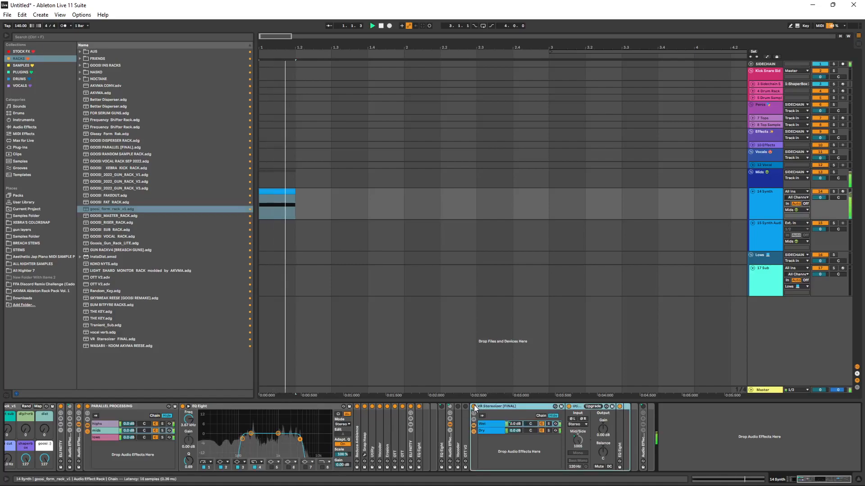
pyautogui.press('space')
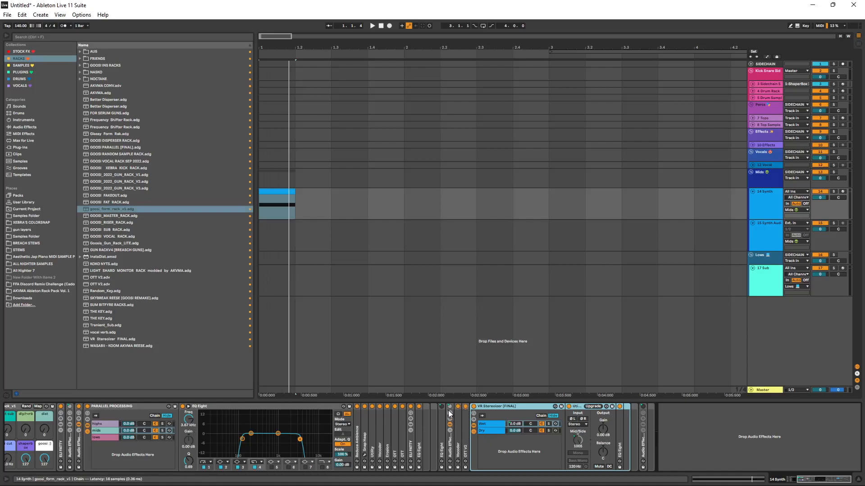
pyautogui.press('space')
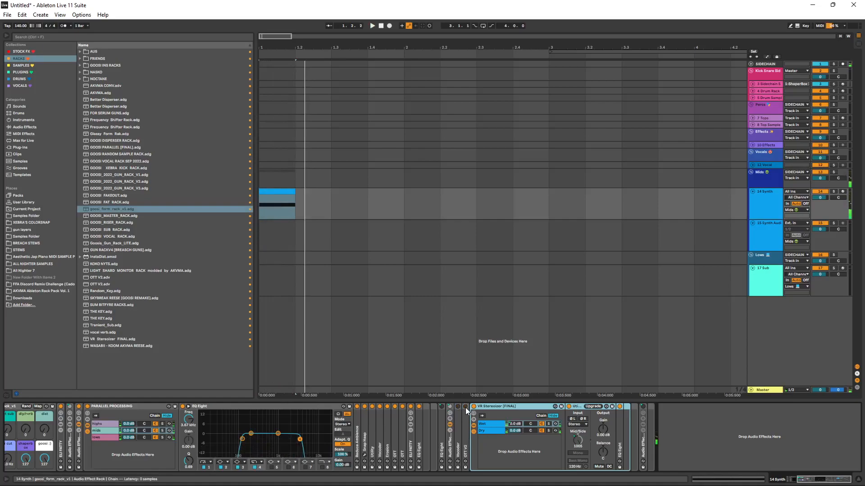
# - Unfold the Delay after VR Stereoizer [FINAL], audition the dly/rvrb macro during playback, and hide the devices inside goosi_form_rack_v1
pyautogui.doubleClick(645, 441)
pyautogui.scroll(5, 336, 452)
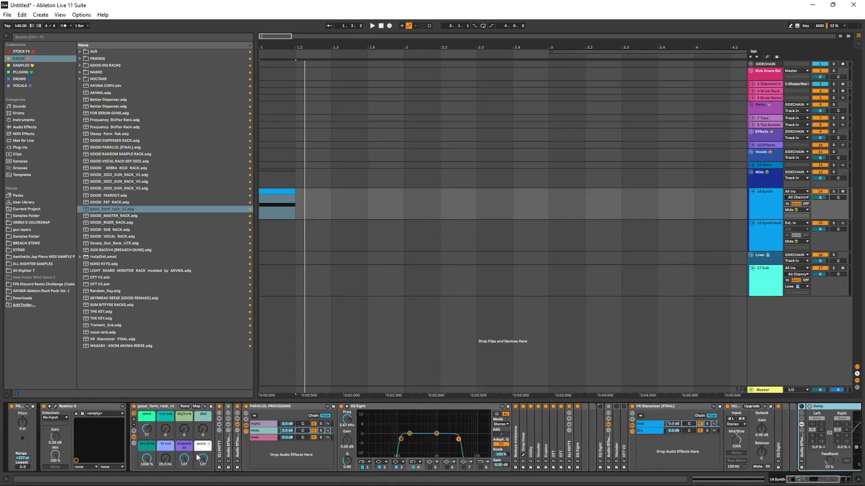
pyautogui.moveTo(324, 449); pyautogui.dragTo(647, 427)
pyautogui.press('space')
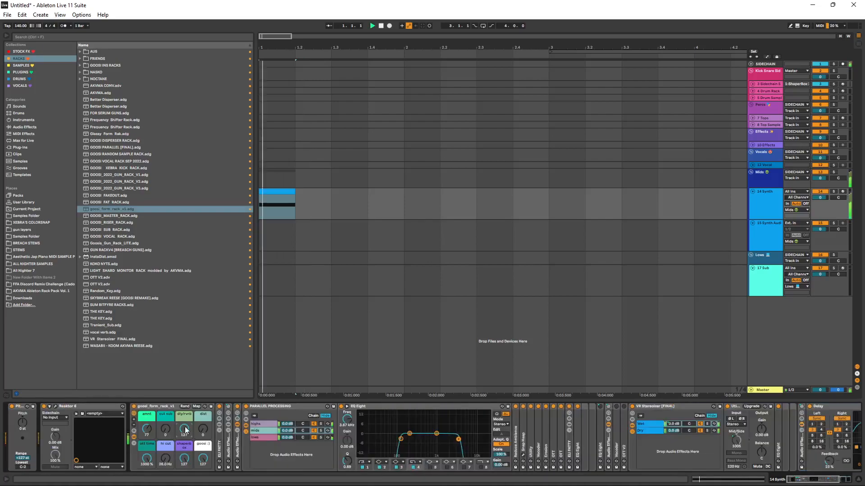
pyautogui.moveTo(198, 427)
pyautogui.mouseDown()
pyautogui.moveTo(198, 401)
pyautogui.moveTo(198, 430)
pyautogui.mouseUp()
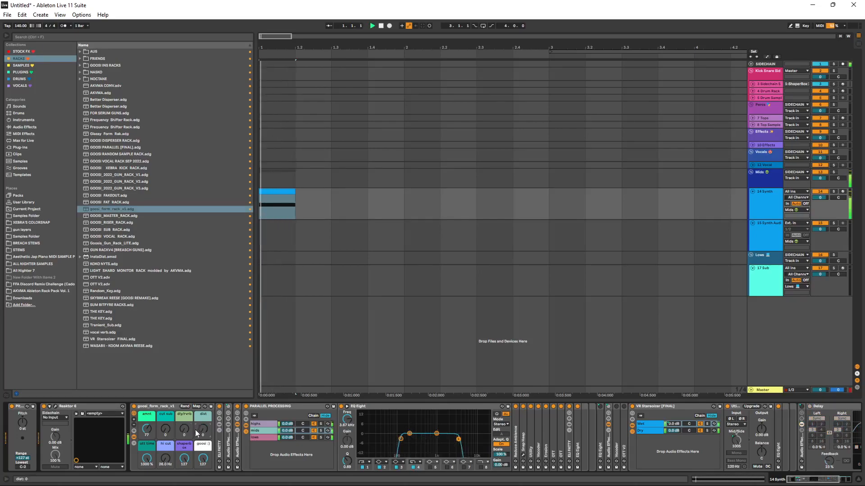
pyautogui.click(133, 438)
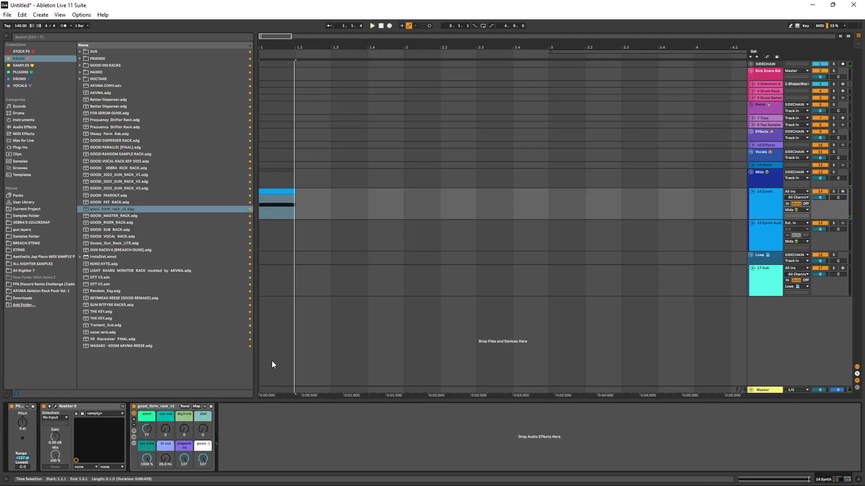
# - Copy the 14 Synth MIDI clip onto the 17 Sub track and load GOOSI_SUB_RACK.adg on that track in solo
pyautogui.click(766, 294)
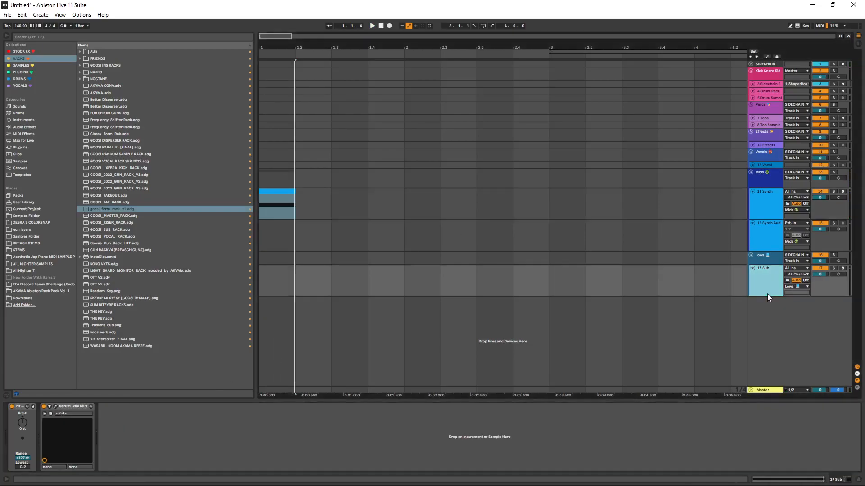
pyautogui.moveTo(270, 194); pyautogui.dragTo(273, 269)
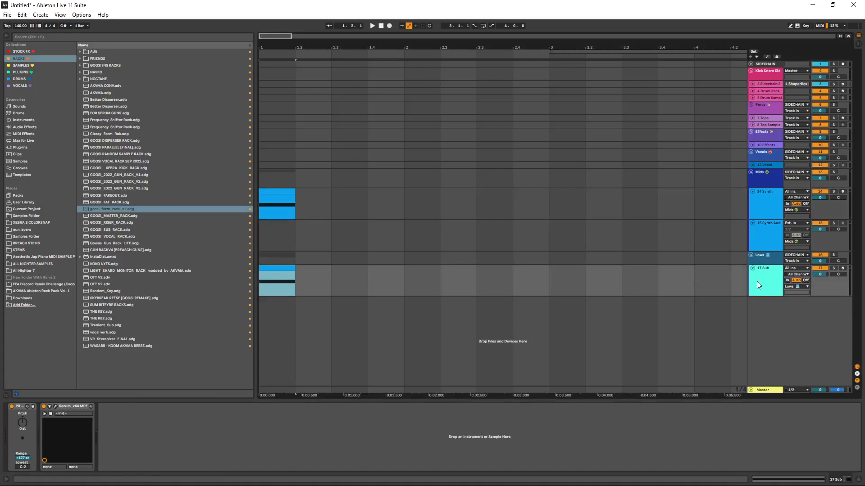
pyautogui.click(765, 283)
pyautogui.click(25, 59)
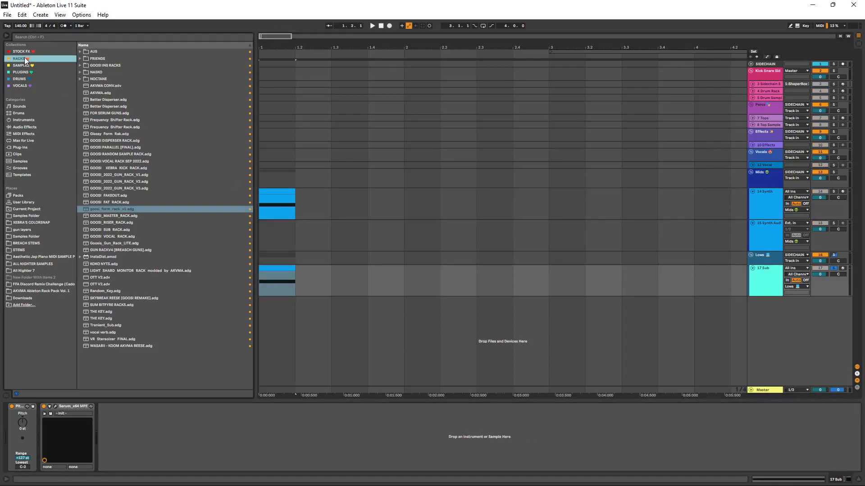
pyautogui.click(113, 230)
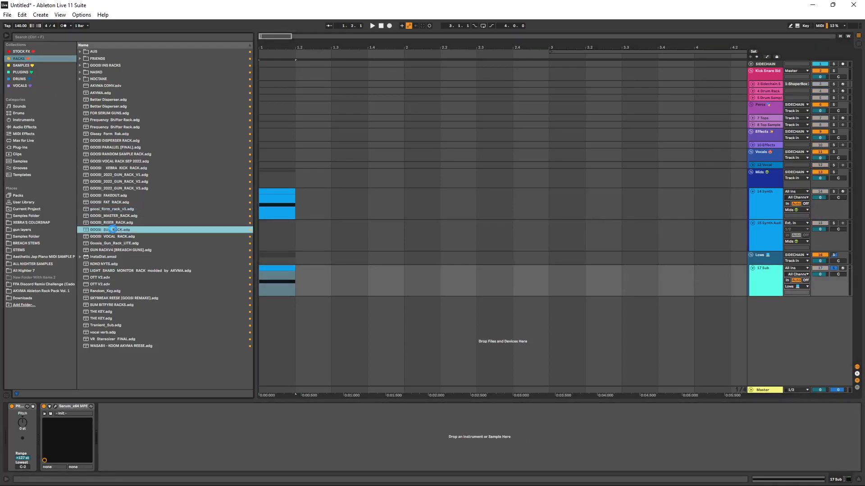
pyautogui.doubleClick(113, 230)
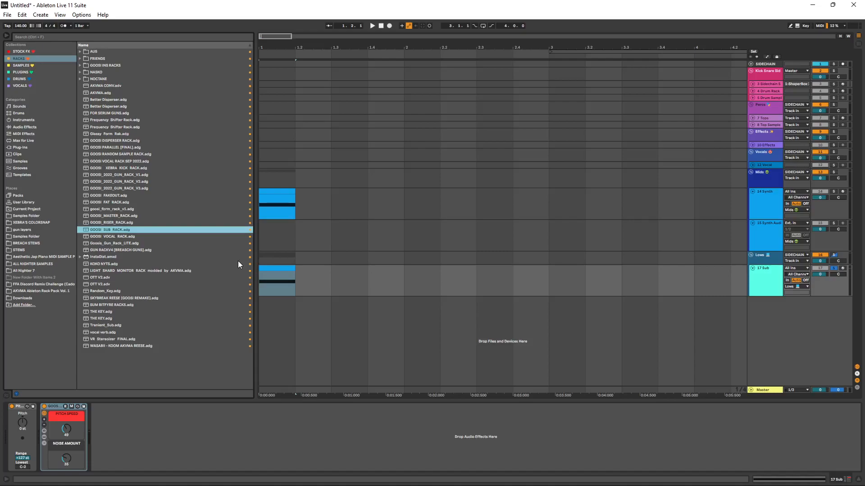
# - Listen to the synth and sub layers, and transpose the 17 Sub clip's note down an octave to C0
pyautogui.click(267, 207)
pyautogui.press('space')
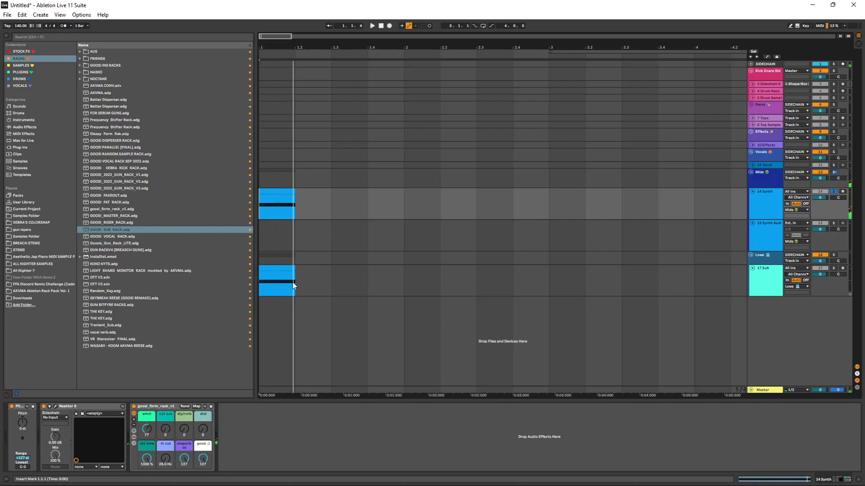
pyautogui.click(279, 276)
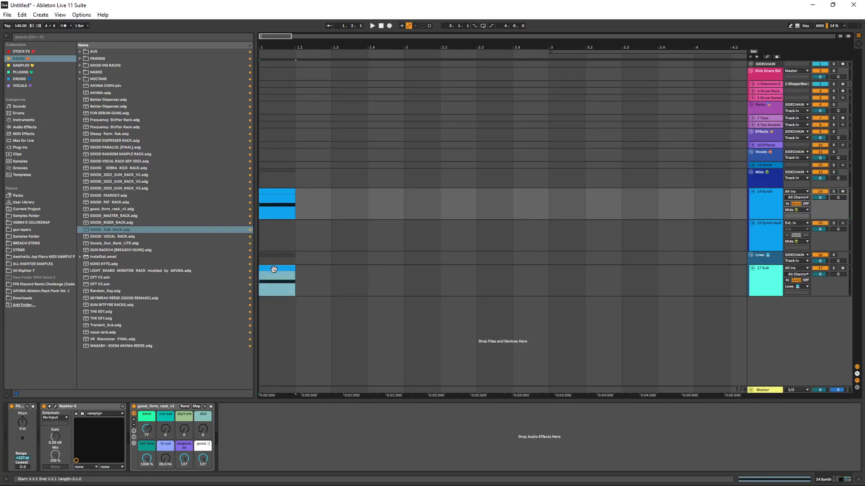
pyautogui.doubleClick(280, 276)
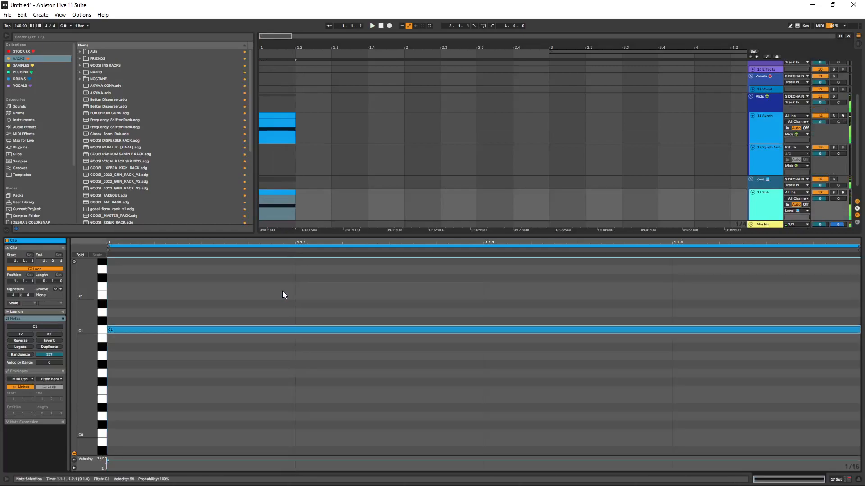
pyautogui.hotkey('shift', 'Down')
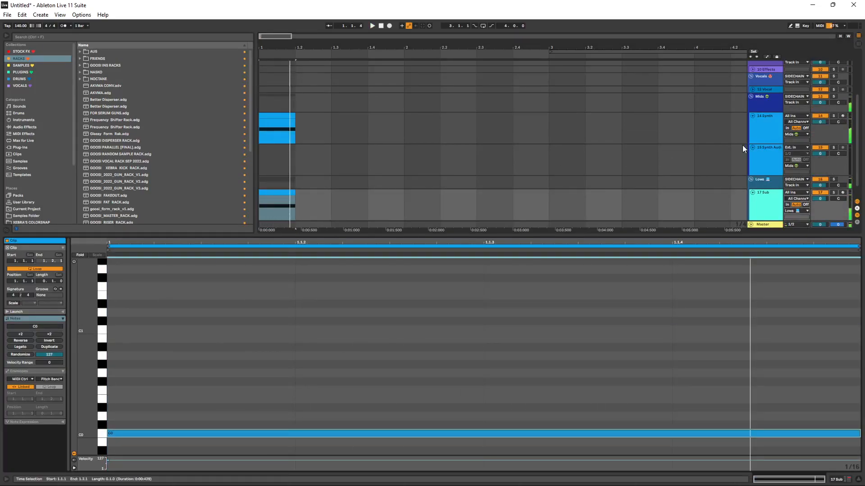
# - Add an EQ Eight after goosi_form_rack_v1 on the 14 Synth track
pyautogui.click(763, 131)
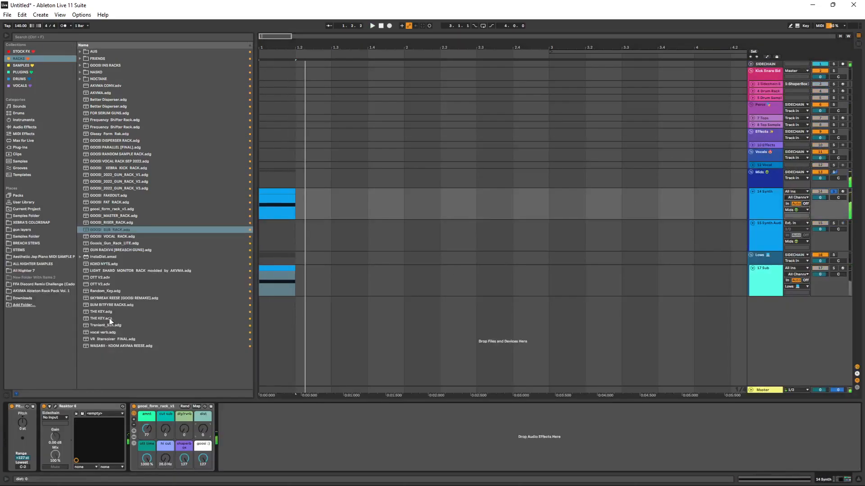
pyautogui.click(38, 52)
pyautogui.moveTo(101, 106); pyautogui.dragTo(135, 457)
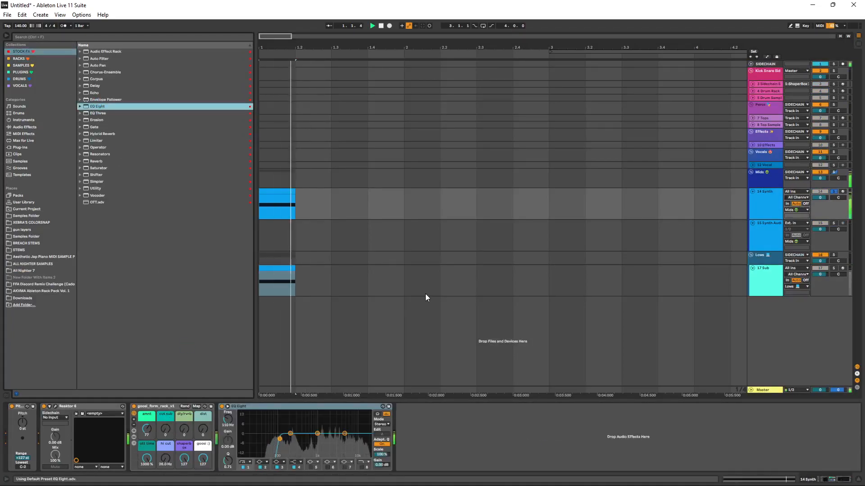
# - Audition the 17 Sub clip's note at successive semitones from C0 up to E1 during playback
pyautogui.click(762, 277)
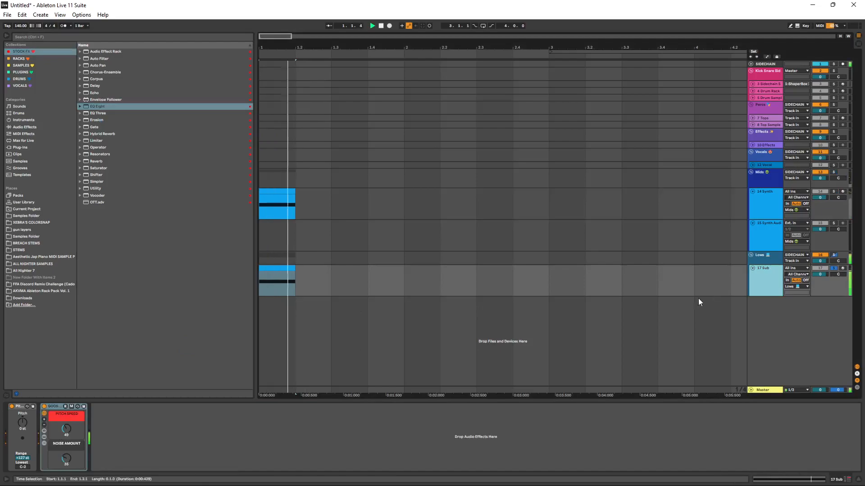
pyautogui.doubleClick(269, 281)
pyautogui.hotkey('ctrl', 'a')
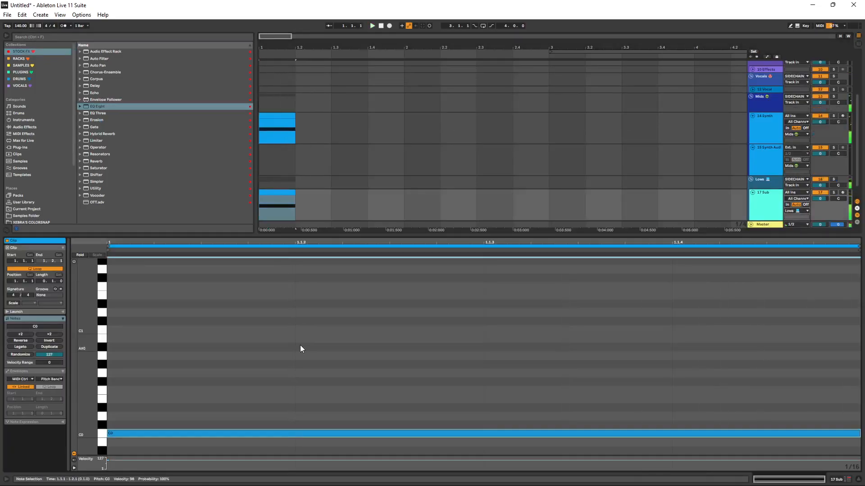
pyautogui.press('Up')
pyautogui.press('Up')
pyautogui.press('Up')
pyautogui.press('space')
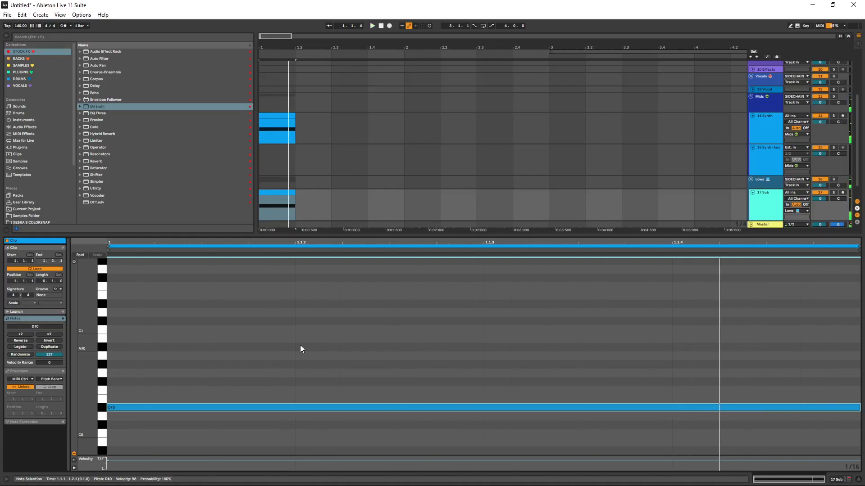
pyautogui.press('Up')
pyautogui.press('Up')
pyautogui.press('Down')
pyautogui.press('Down')
pyautogui.press('Down')
pyautogui.press('Down')
pyautogui.press('Down')
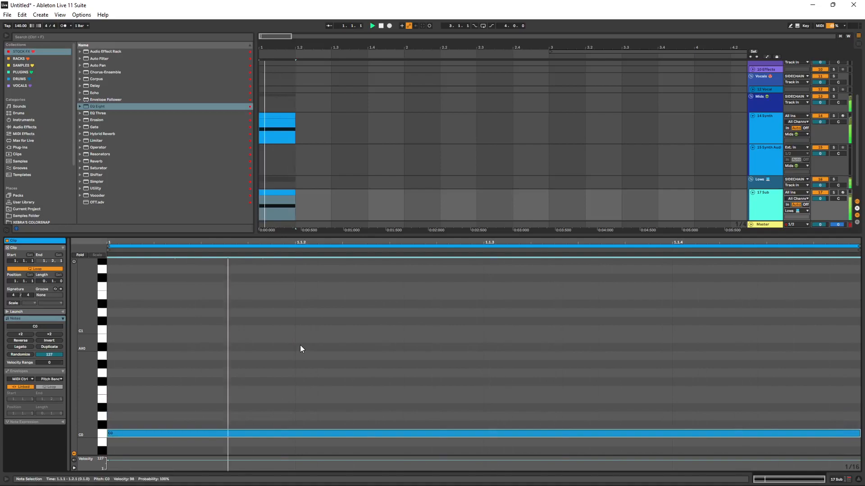
pyautogui.press('Up')
pyautogui.press('Up')
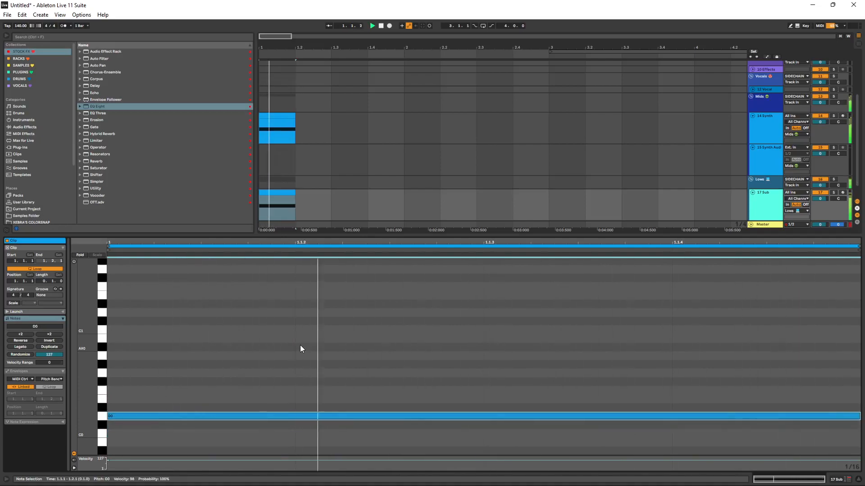
pyautogui.press('Up')
pyautogui.press('Up')
pyautogui.press('Up')
pyautogui.press('Up')
pyautogui.press('Up')
pyautogui.press('Up')
pyautogui.press('Up')
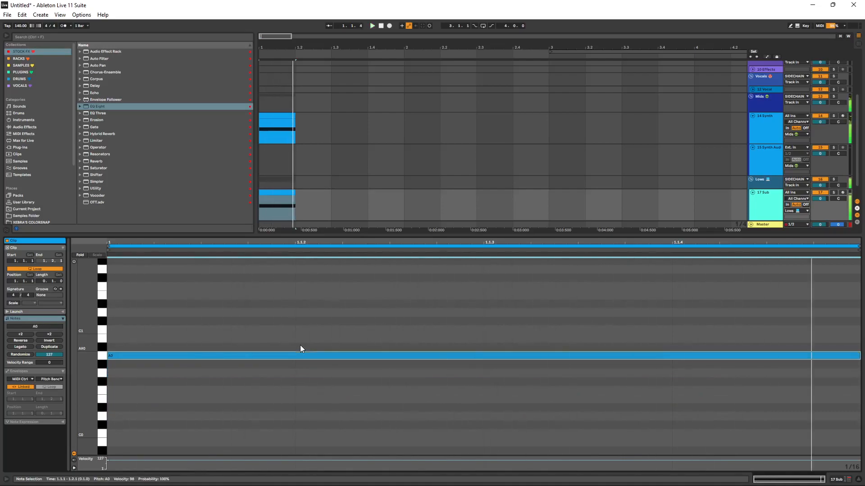
pyautogui.press('Up')
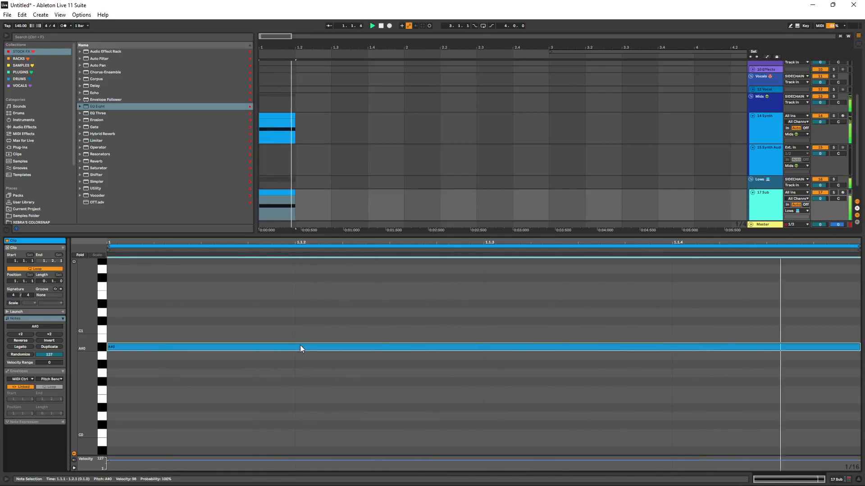
pyautogui.press('Up')
pyautogui.press('Up')
pyautogui.press('Up')
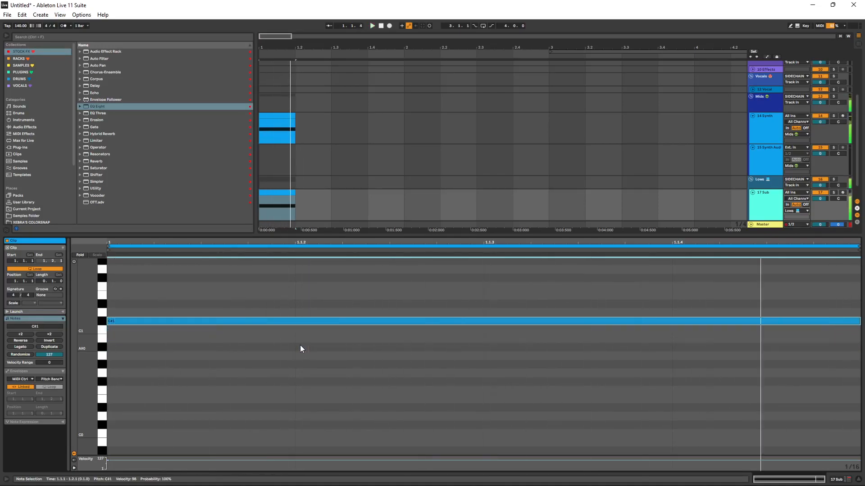
pyautogui.press('Up')
pyautogui.press('Up')
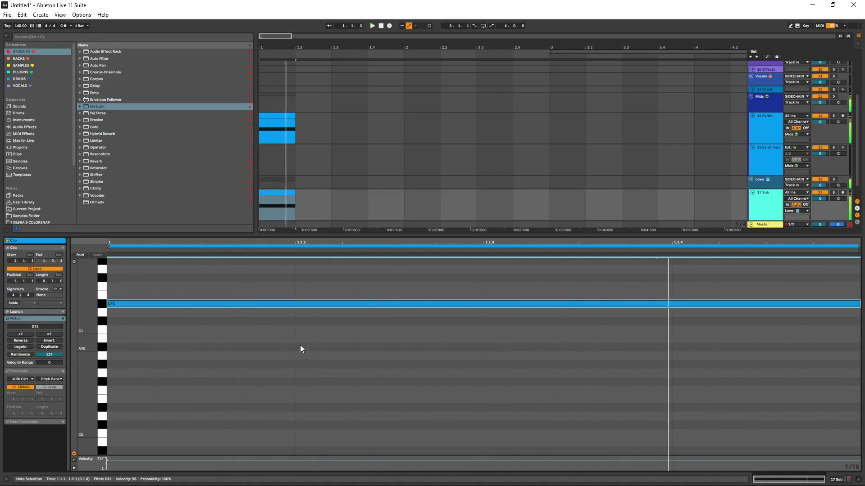
pyautogui.press('Up')
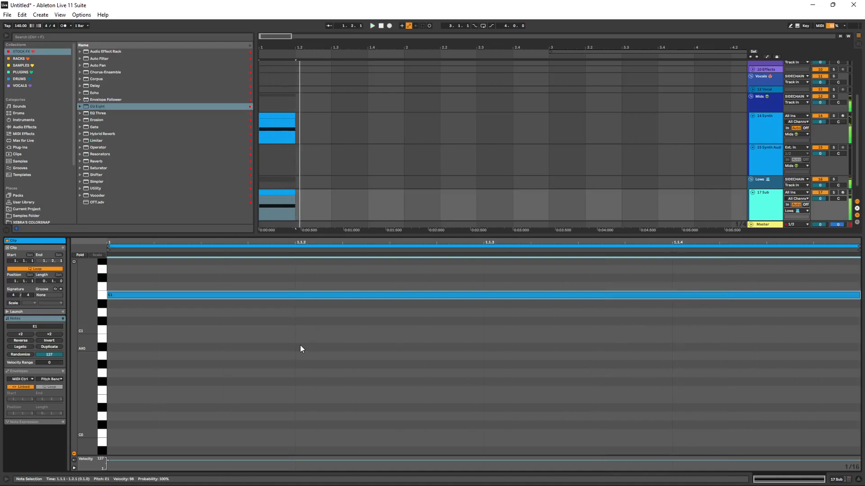
# - Bring the 17 Sub clip's note down an octave and adjust it by semitones around D0 while listening
pyautogui.hotkey('shift', 'Down')
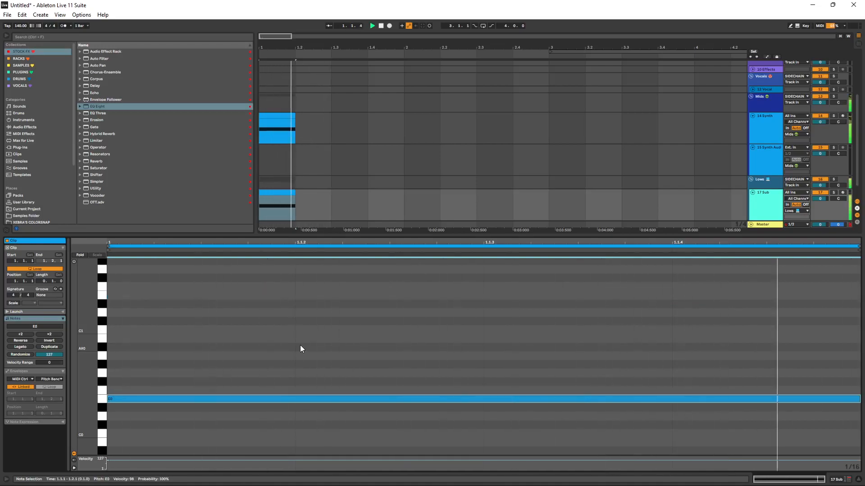
pyautogui.press('Down')
pyautogui.press('Down')
pyautogui.press('Down')
pyautogui.press('Down')
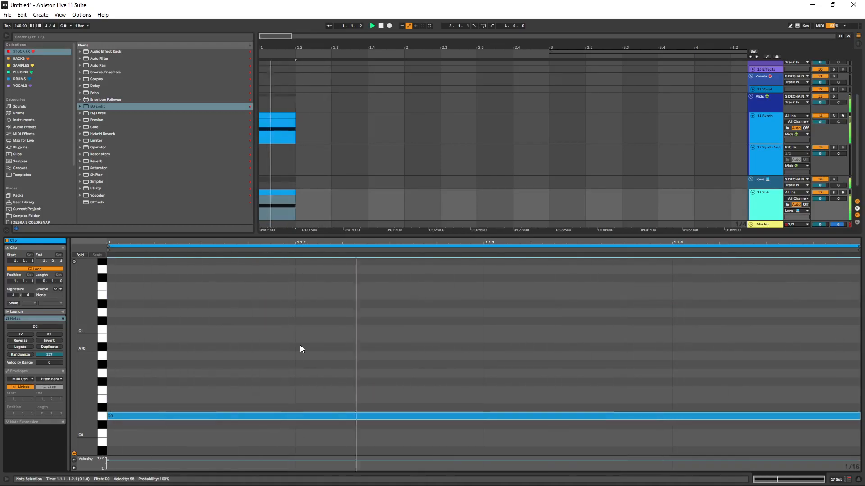
pyautogui.press('Up')
pyautogui.press('Up')
pyautogui.press('Down')
pyautogui.press('Down')
pyautogui.press('space')
# - Open FORM on the 14 Synth track, shift the sample selection's Center, and try the loop and back-and-forth motion modes during playback
pyautogui.doubleClick(762, 130)
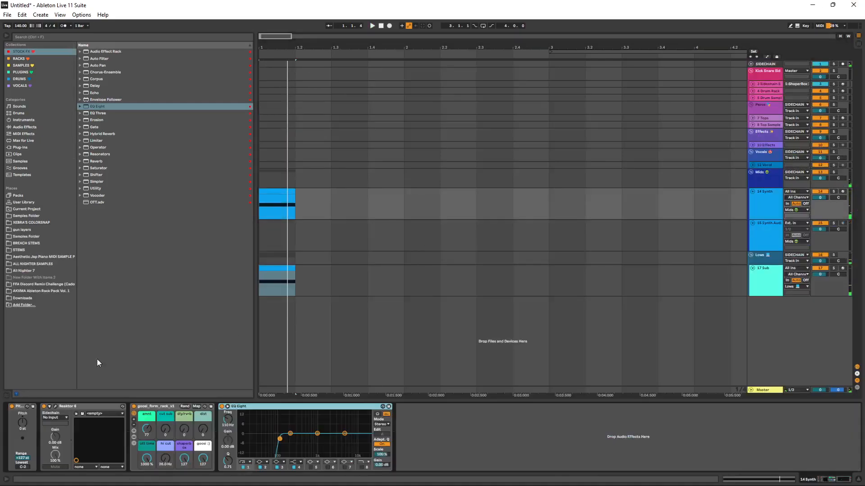
pyautogui.click(55, 407)
pyautogui.moveTo(241, 142); pyautogui.dragTo(220, 142)
pyautogui.press('space')
pyautogui.click(417, 331)
pyautogui.click(437, 332)
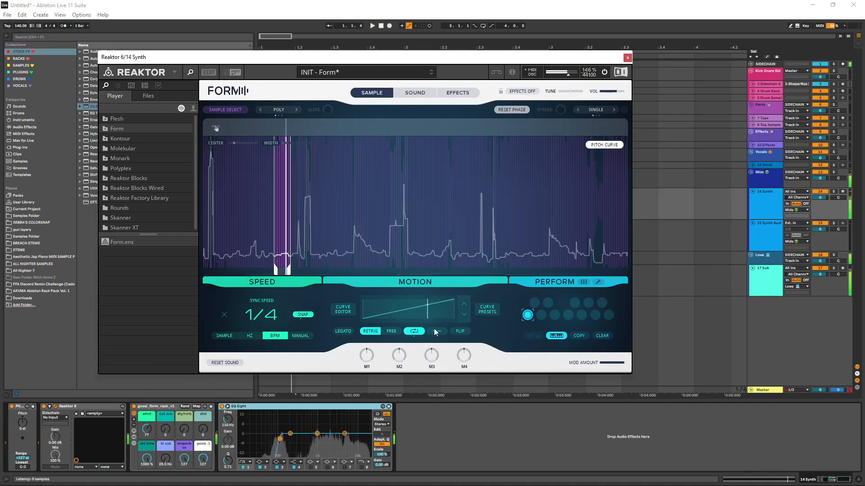
# - Set FORM's sync speed to 1/2 and move the sample selection's Center to just before the middle of the waveform
pyautogui.press('space')
pyautogui.moveTo(233, 143); pyautogui.dragTo(230, 141)
pyautogui.moveTo(260, 318); pyautogui.dragTo(260, 310)
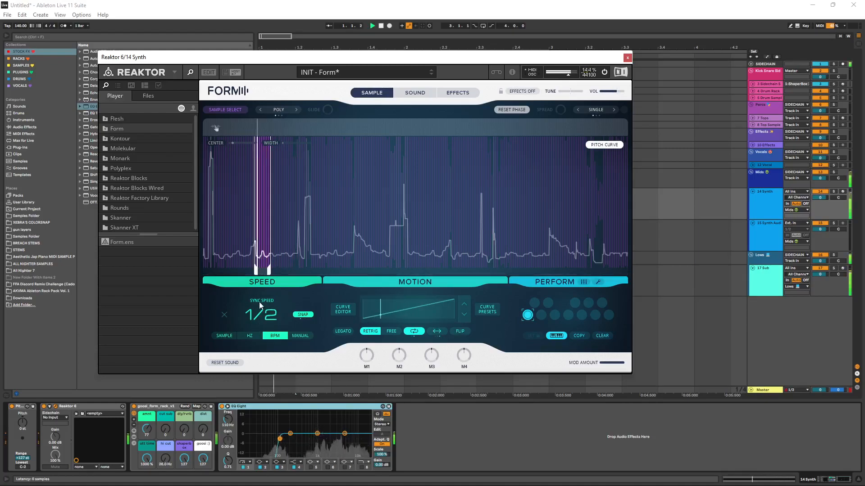
pyautogui.moveTo(237, 143); pyautogui.dragTo(269, 141)
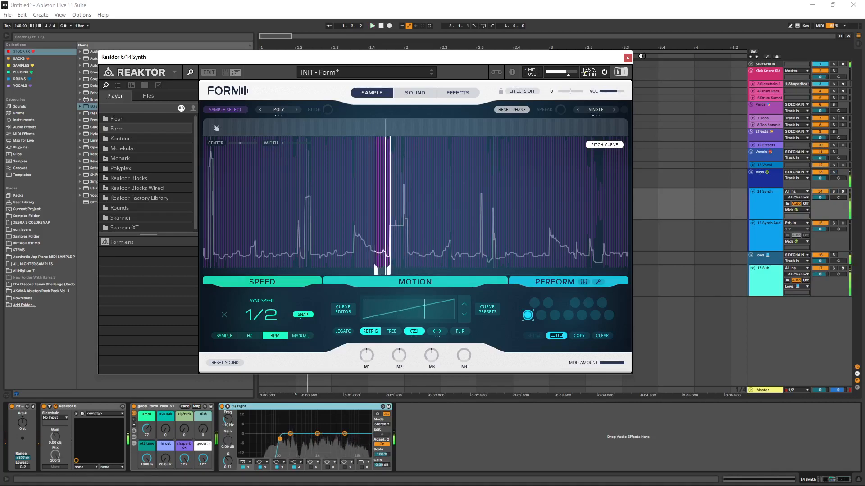
pyautogui.click(628, 58)
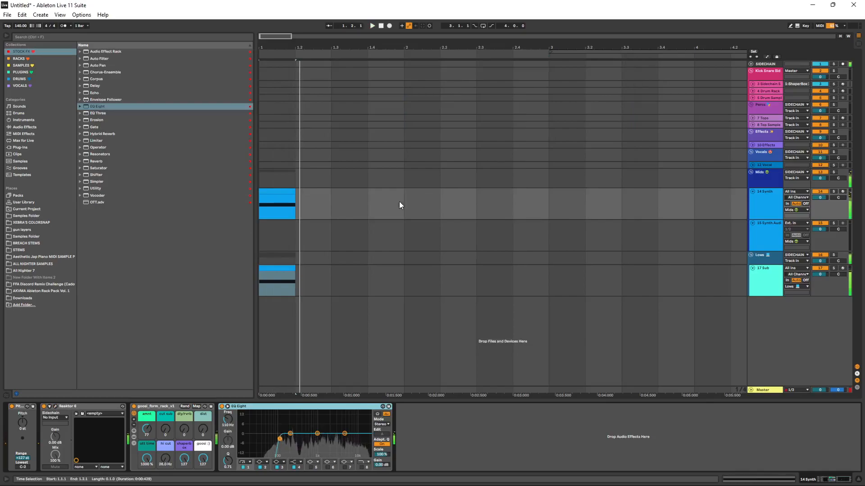
# - Reopen FORM on the 14 Synth track, load a different source sample, and play the bass with it
pyautogui.click(56, 406)
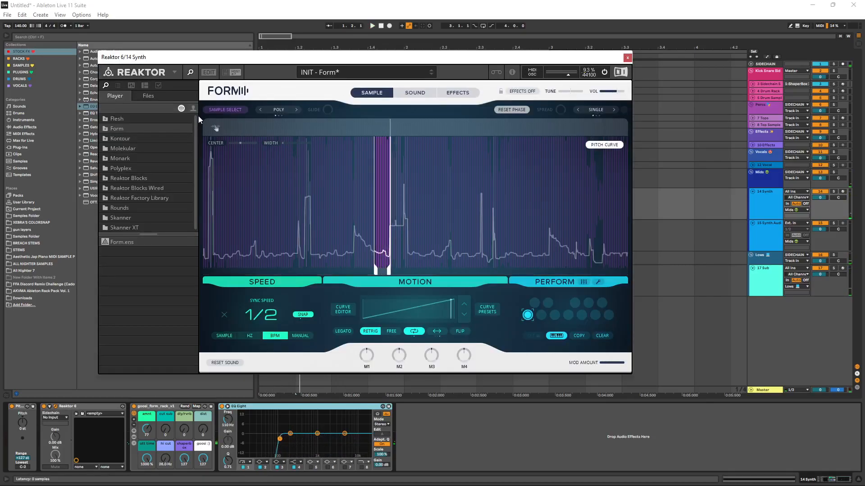
pyautogui.click(209, 113)
pyautogui.moveTo(331, 183); pyautogui.dragTo(415, 152)
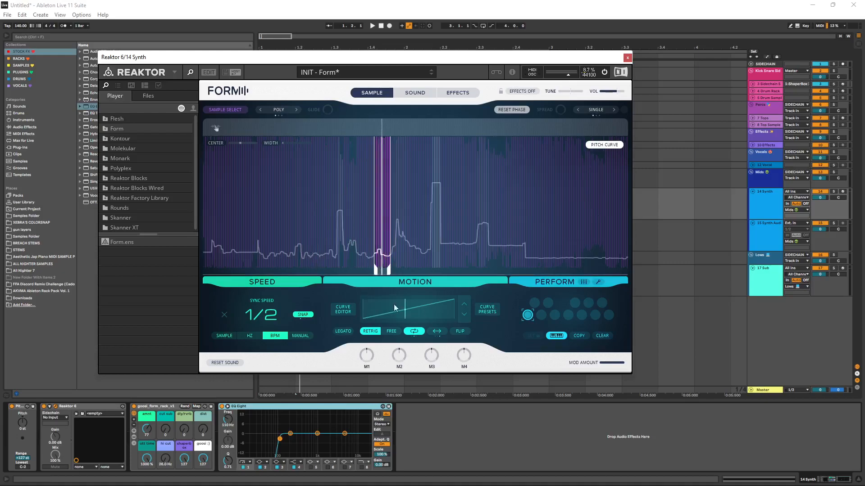
pyautogui.press('space')
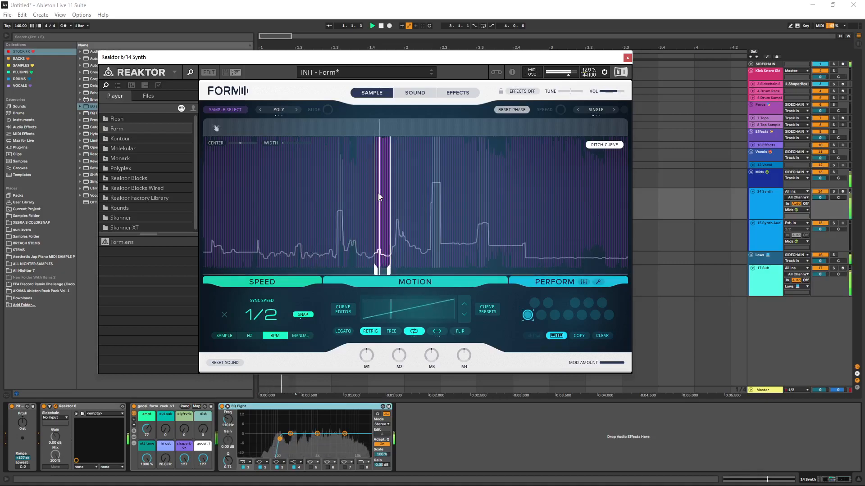
# - Open the 17 Sub clip and raise its note semitone by semitone to just above D1 while listening
pyautogui.click(280, 275)
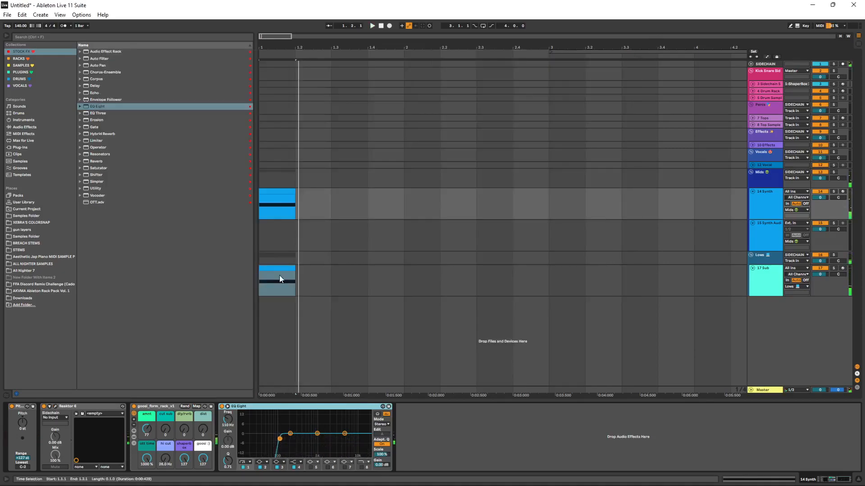
pyautogui.doubleClick(280, 275)
pyautogui.hotkey('ctrl', 'a')
pyautogui.press('Up')
pyautogui.press('Up')
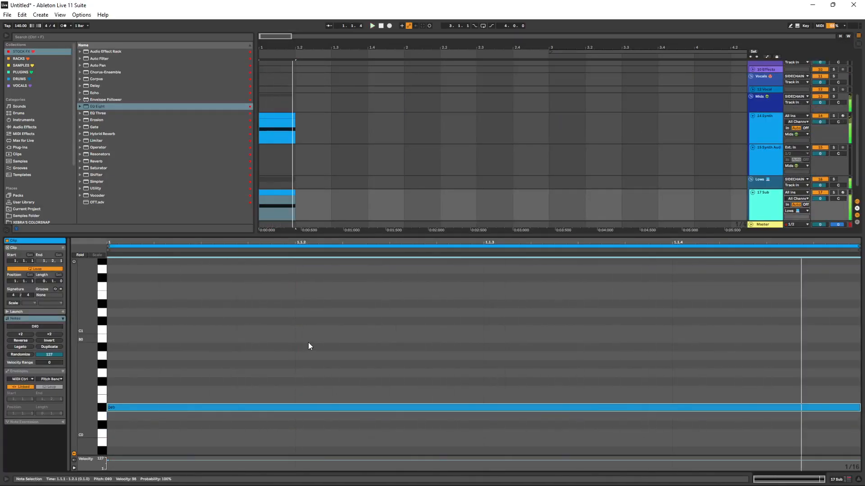
pyautogui.press('Up')
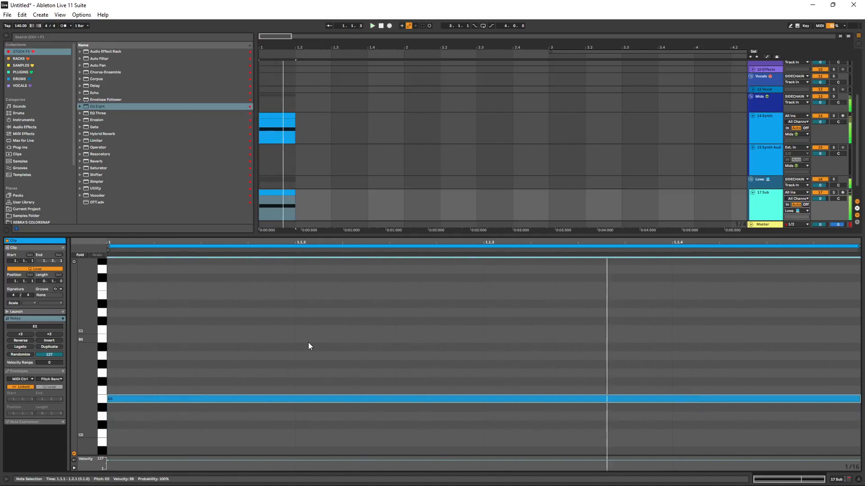
pyautogui.press('Up')
pyautogui.press('Up')
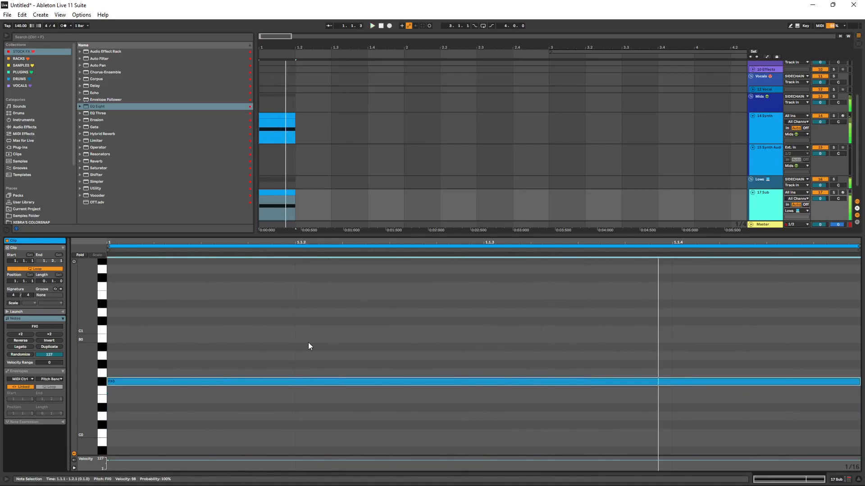
pyautogui.press('Up')
pyautogui.press('Up')
pyautogui.press('Up')
pyautogui.press('Up')
pyautogui.press('Up')
pyautogui.press('Up')
pyautogui.press('Up')
pyautogui.press('Up')
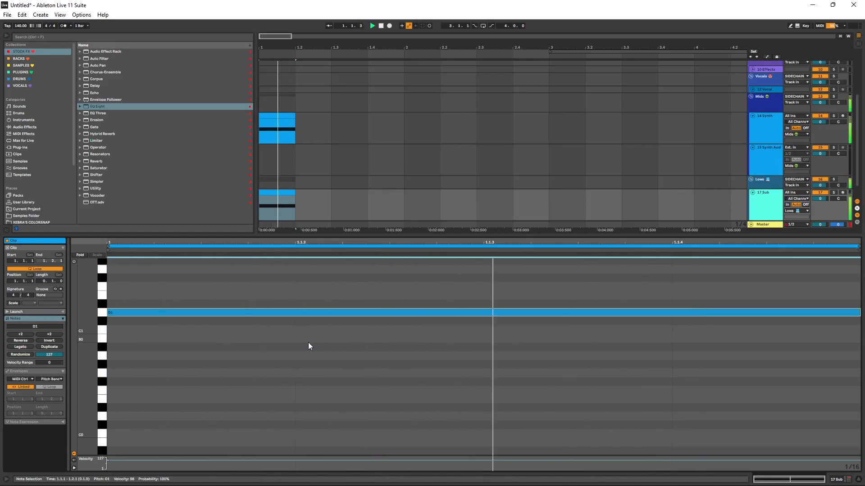
pyautogui.press('Up')
# - Drop the sub note an octave, lower it by semitones to C0, and close the note editor
pyautogui.hotkey('shift', 'Down')
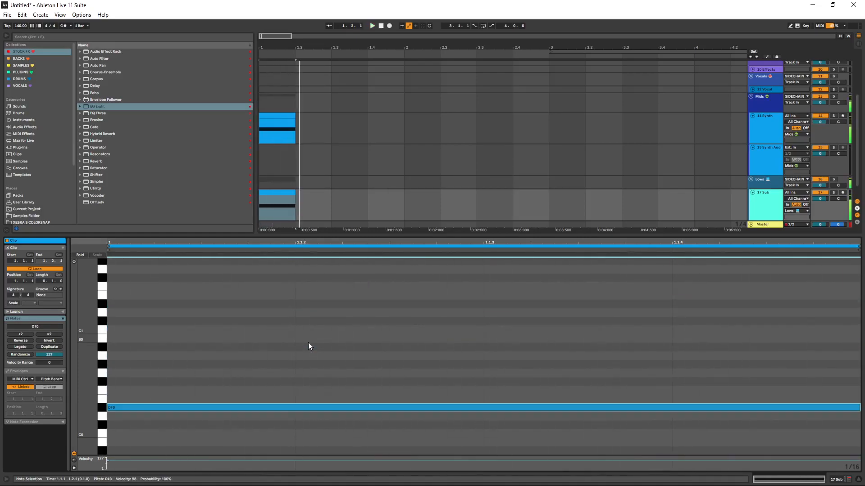
pyautogui.press('Down')
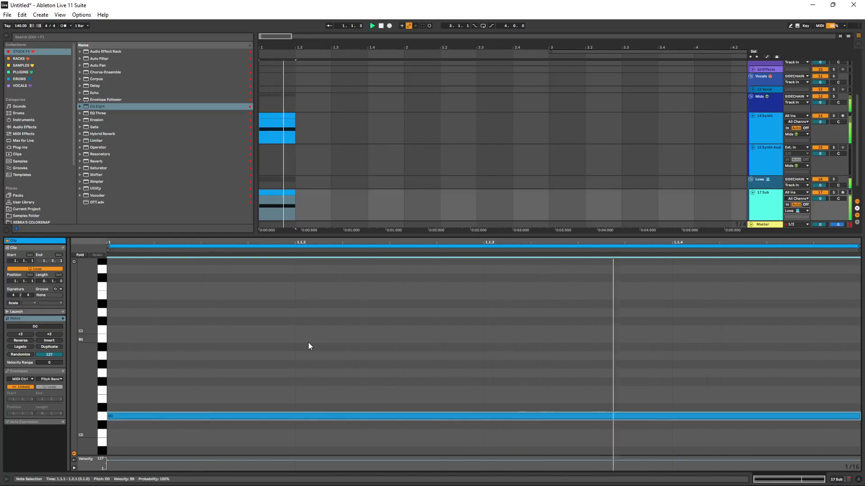
pyautogui.press('Down')
pyautogui.press('Down')
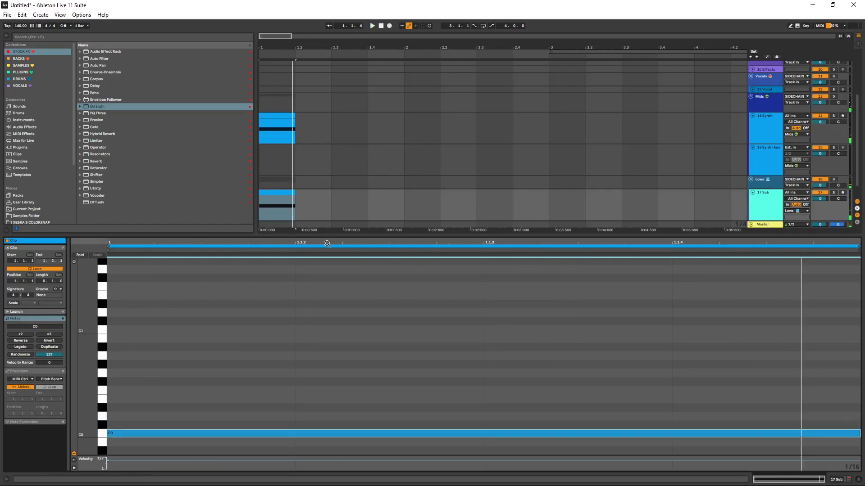
pyautogui.hotkey('ctrl', 'alt', 'l')
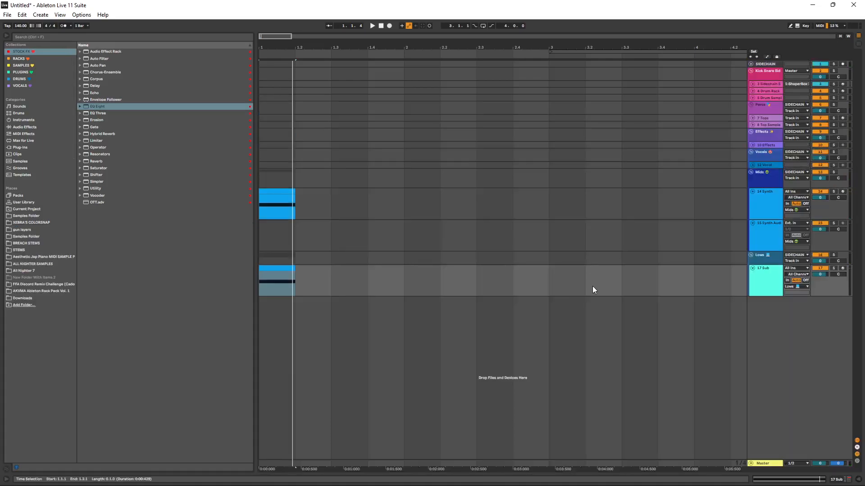
# - Set the 15 Synth Audio track's input to Resampling and duplicate the track
pyautogui.click(761, 240)
pyautogui.click(806, 223)
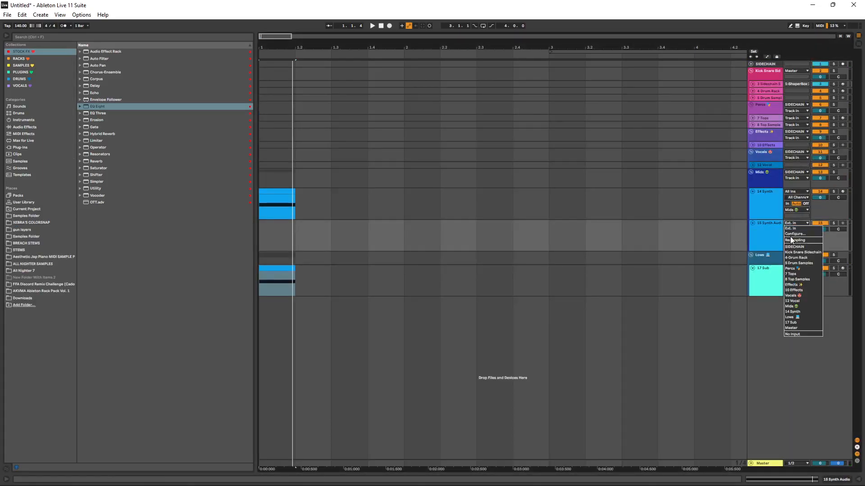
pyautogui.click(788, 242)
pyautogui.hotkey('ctrl', 'd')
# - Arm the 15 Synth Audio track, record the bass hit, and move the recorded clip to bar 4
pyautogui.click(842, 224)
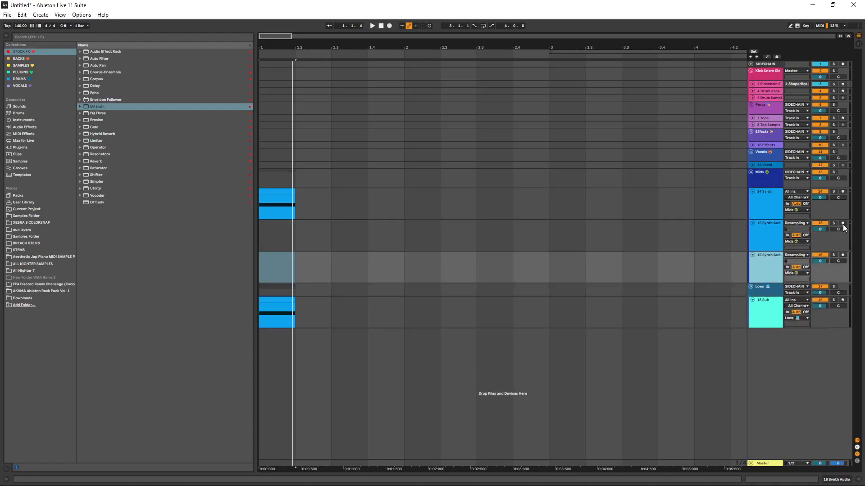
pyautogui.click(389, 26)
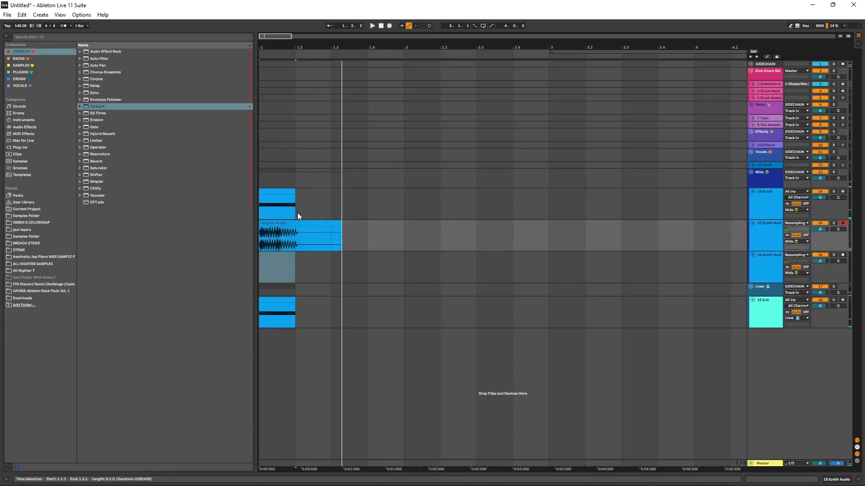
pyautogui.click(279, 226)
pyautogui.moveTo(279, 227); pyautogui.dragTo(711, 238)
# - Try a shortened, repeated version of the 14 Synth clip in playback, then undo those edits
pyautogui.click(277, 300)
pyautogui.click(295, 197)
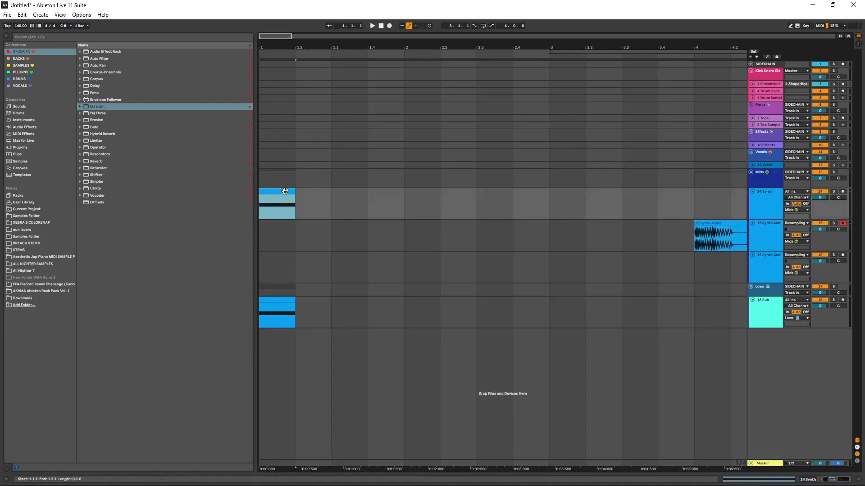
pyautogui.moveTo(295, 196); pyautogui.dragTo(279, 195)
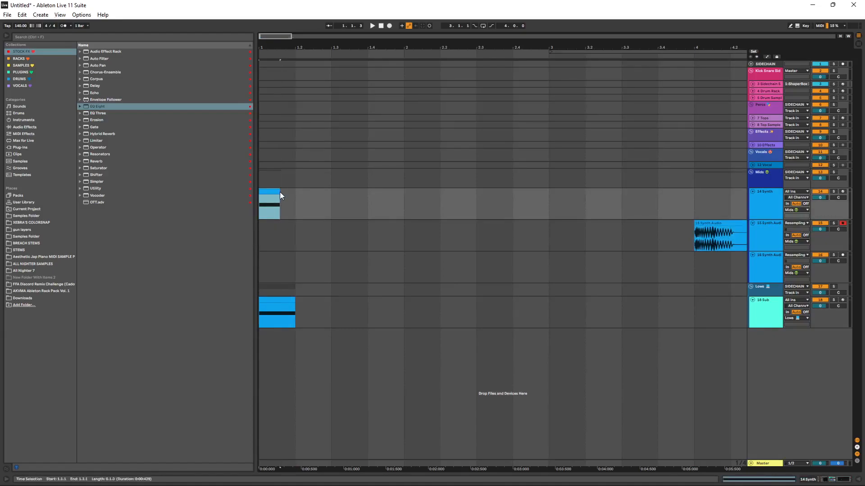
pyautogui.click(264, 211)
pyautogui.press('space')
pyautogui.press('space')
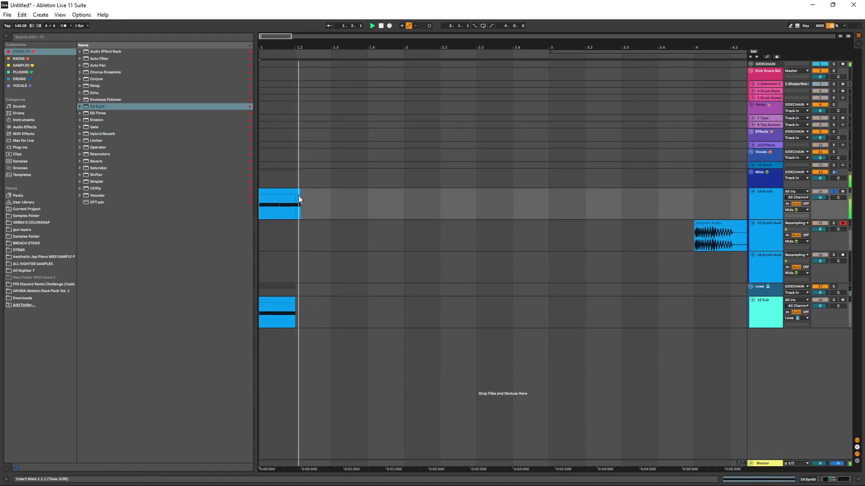
pyautogui.press('space')
pyautogui.hotkey('ctrl', 'z')
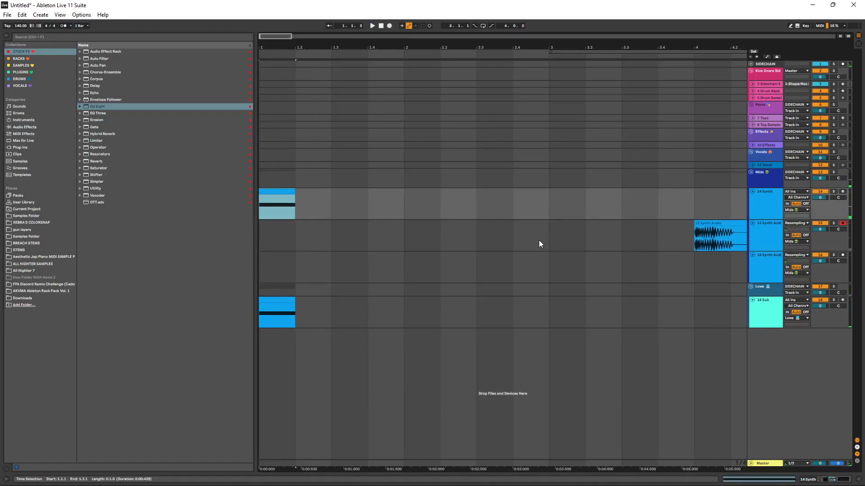
# - Move the recorded audio clip to beat 1.3, trim the silence off its end, and duplicate it
pyautogui.moveTo(739, 239); pyautogui.dragTo(371, 236)
pyautogui.keyDown('ctrl'); pyautogui.scroll(3, 326, 239); pyautogui.keyUp('ctrl')
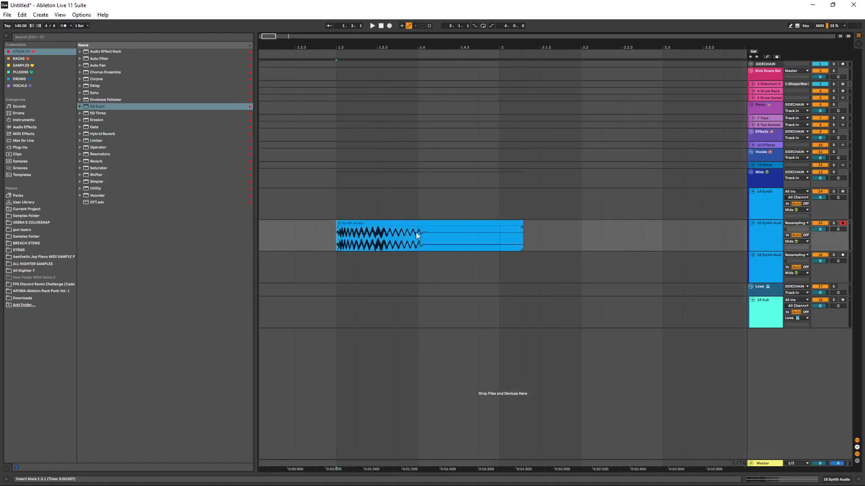
pyautogui.moveTo(520, 224); pyautogui.dragTo(430, 224)
pyautogui.hotkey('ctrl', 'd')
# - Adjust the arrangement grid, arrange a short second hit followed by a full-length third hit, and play the pattern
pyautogui.moveTo(522, 225)
pyautogui.mouseDown()
pyautogui.moveTo(473, 223)
pyautogui.moveTo(572, 232)
pyautogui.mouseUp()
pyautogui.rightClick(475, 186)
pyautogui.click(485, 272)
pyautogui.hotkey('ctrl', 'd')
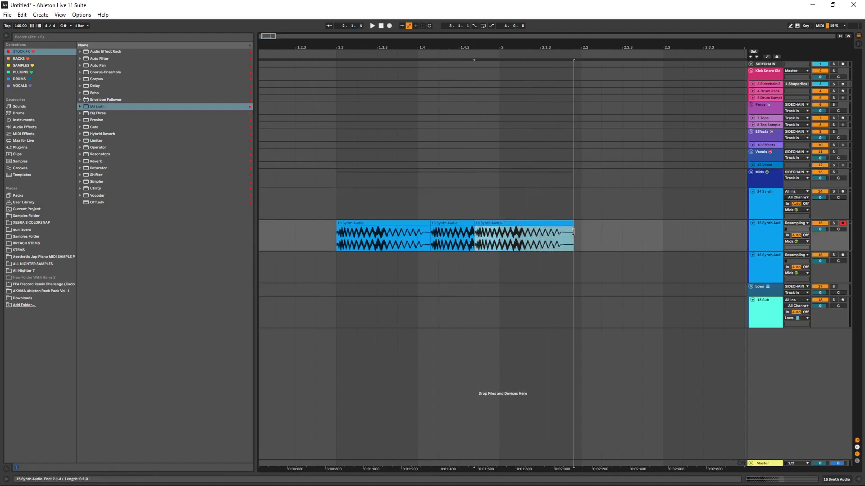
pyautogui.click(334, 239)
pyautogui.press('space')
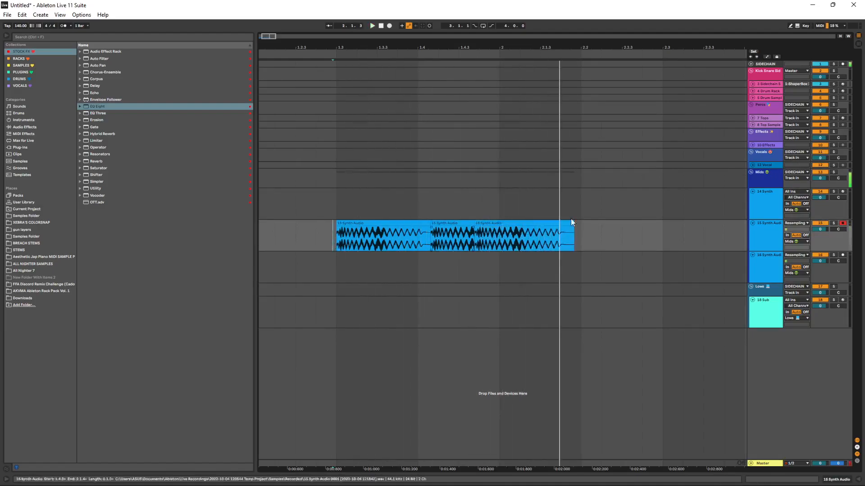
pyautogui.press('space')
# - Shift the third hit slightly later so the second hit lasts longer, and play the pattern
pyautogui.moveTo(472, 223)
pyautogui.mouseDown()
pyautogui.moveTo(505, 223)
pyautogui.moveTo(486, 222)
pyautogui.mouseUp()
pyautogui.click(338, 234)
pyautogui.press('space')
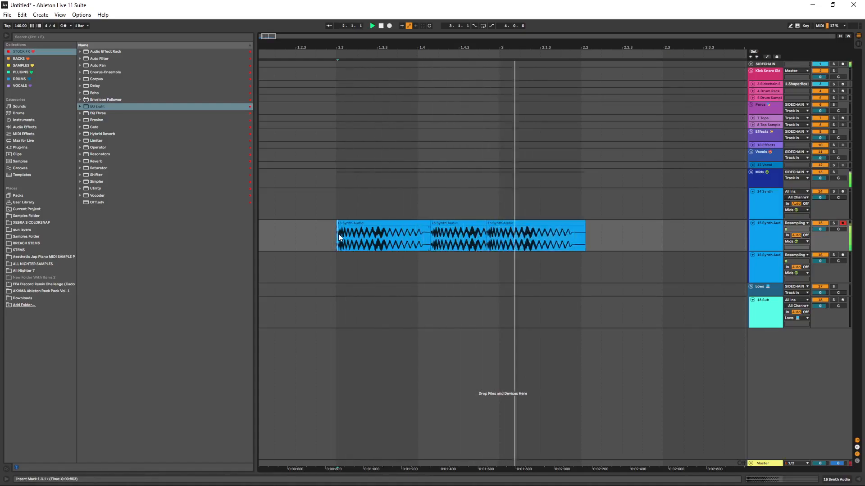
# - Duplicate the third hit, shorten the copy to its opening, repeat it to make three rapid hits, and play the pattern
pyautogui.click(561, 222)
pyautogui.hotkey('ctrl', 'd')
pyautogui.press('space')
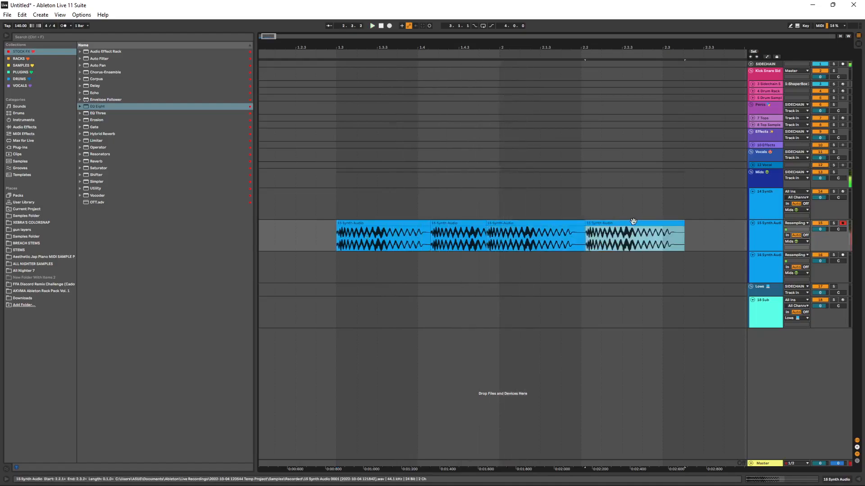
pyautogui.moveTo(684, 225); pyautogui.dragTo(604, 229)
pyautogui.hotkey('ctrl', 'd')
pyautogui.hotkey('ctrl', 'd')
pyautogui.hotkey('ctrl', 'd')
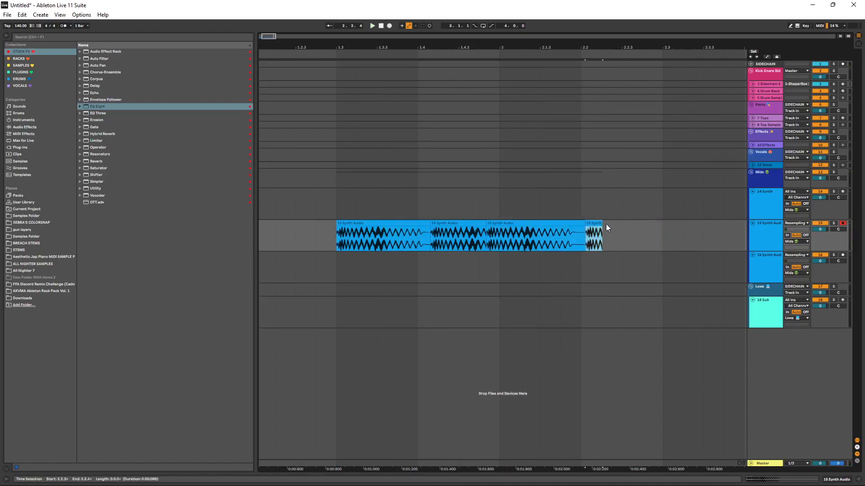
pyautogui.hotkey('ctrl', 'd')
pyautogui.click(333, 237)
pyautogui.press('space')
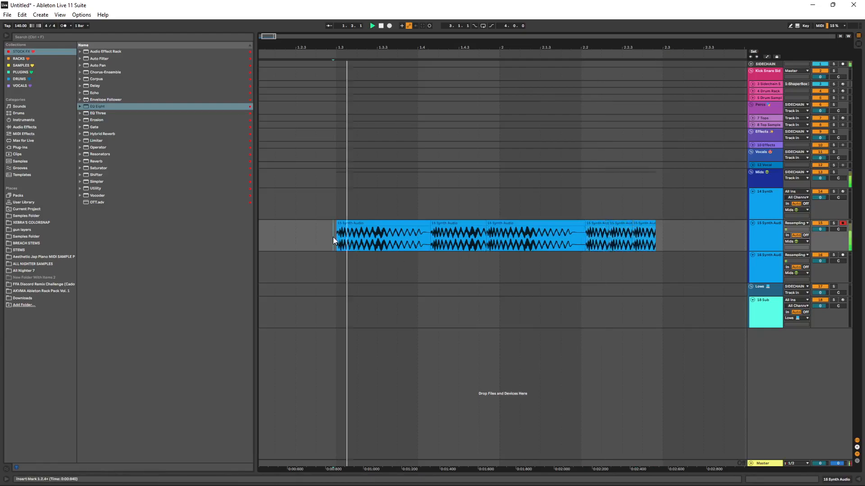
pyautogui.press('space')
# - Extend the last short hit to beat 2.3 and duplicate the one-bar pattern directly after itself
pyautogui.moveTo(655, 227); pyautogui.dragTo(326, 245)
pyautogui.rightClick(664, 203)
pyautogui.click(670, 242)
pyautogui.click(664, 236)
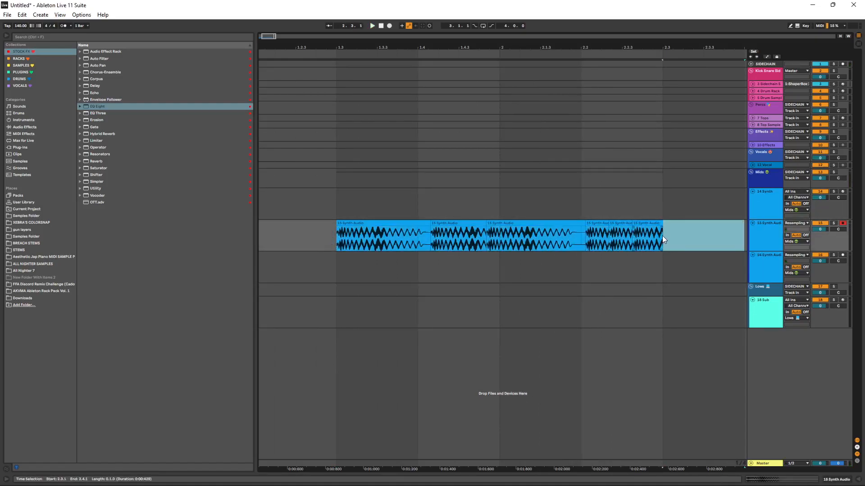
pyautogui.moveTo(662, 236); pyautogui.dragTo(385, 229)
pyautogui.hotkey('ctrl', 'd')
pyautogui.scroll(-3, 343, 227)
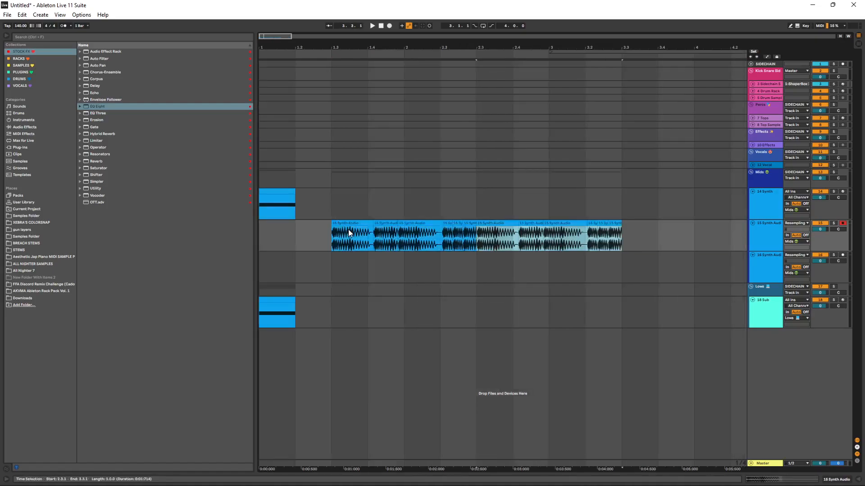
# - Move the two-bar audio pattern on the 15 Synth Audio track so it starts at bar 3
pyautogui.moveTo(335, 241); pyautogui.dragTo(615, 239)
pyautogui.scroll(-3, 550, 234)
pyautogui.press('Delete')
pyautogui.click(399, 234)
pyautogui.hotkey('ctrl', 'v')
pyautogui.hotkey('ctrl', 'z')
pyautogui.click(392, 232)
pyautogui.hotkey('ctrl', 'v')
# - Play the two-bar pattern and consolidate its clips into a single audio clip
pyautogui.press('space')
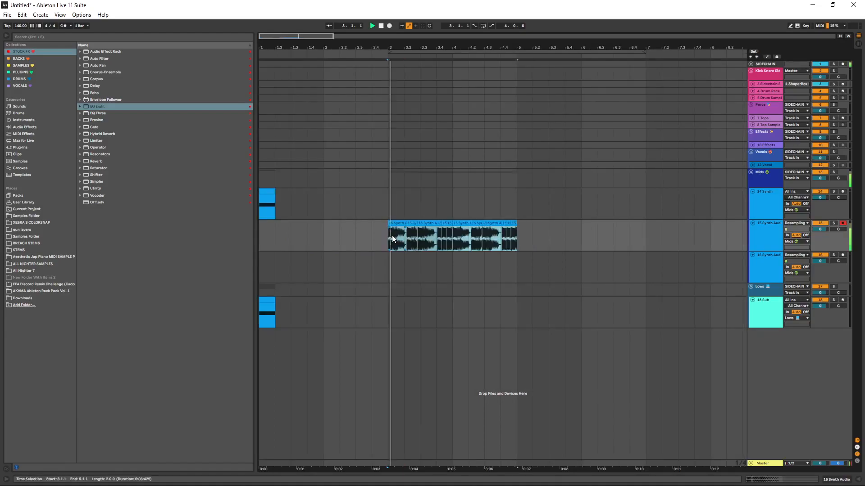
pyautogui.scroll(3, 392, 235)
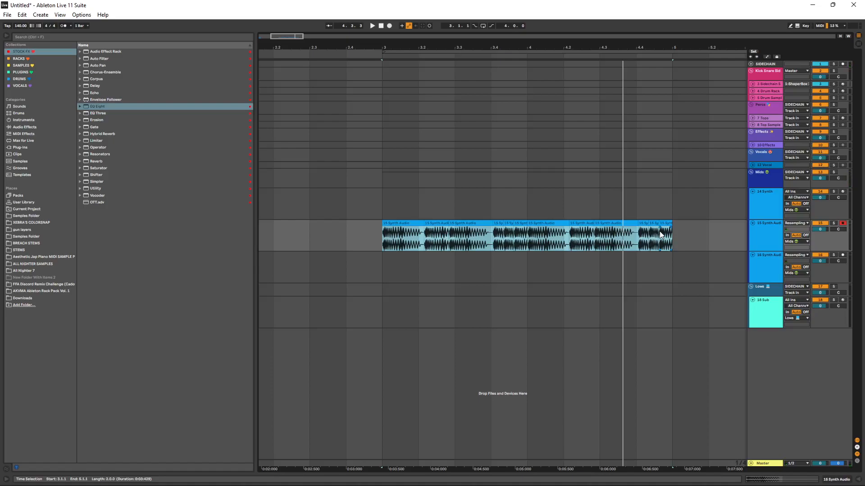
pyautogui.hotkey('ctrl', 'j')
pyautogui.press('space')
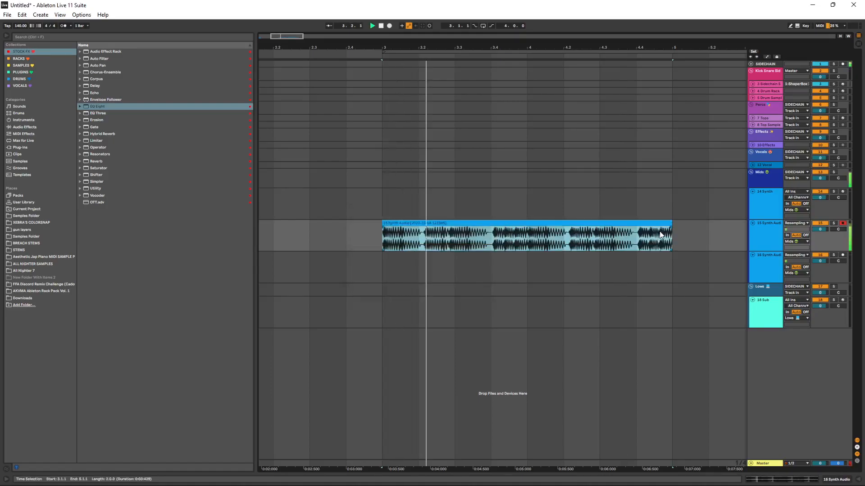
# - Open the consolidated clip, display its Transposition envelope, and play the clip
pyautogui.doubleClick(588, 229)
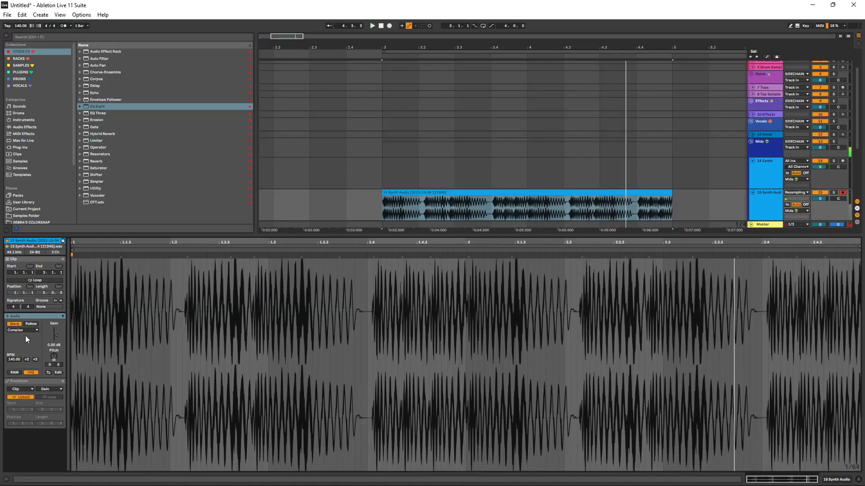
pyautogui.click(20, 381)
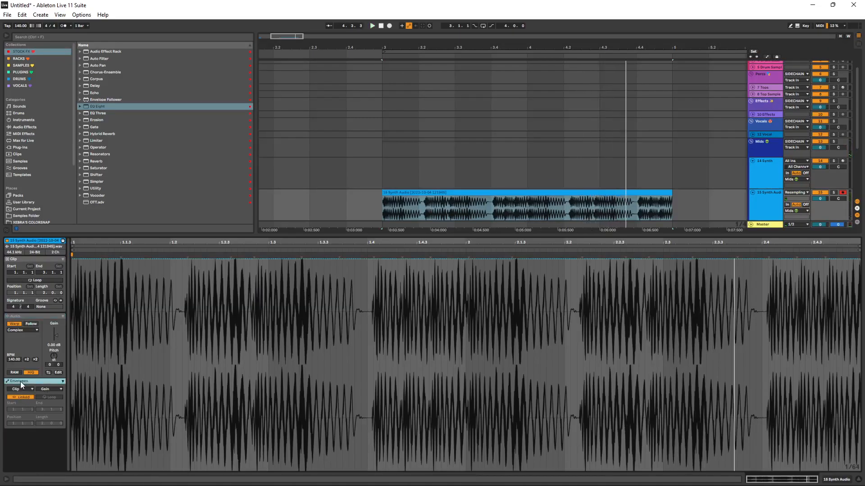
pyautogui.click(45, 388)
pyautogui.click(48, 400)
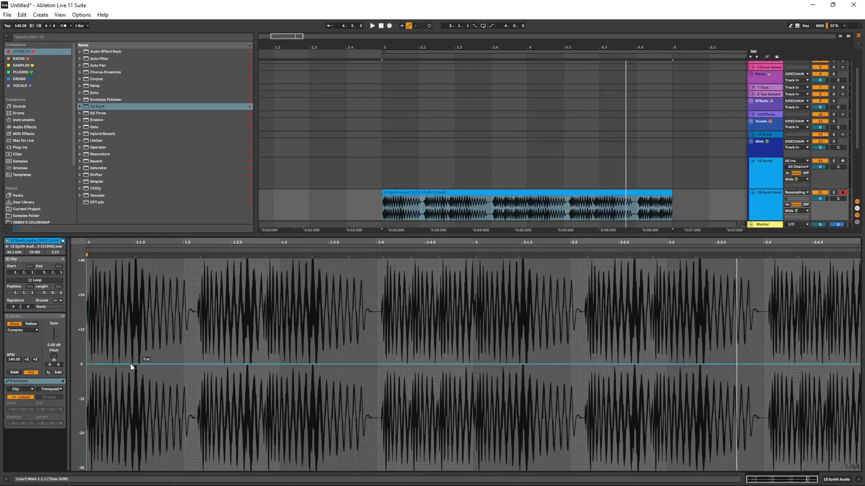
pyautogui.press('space')
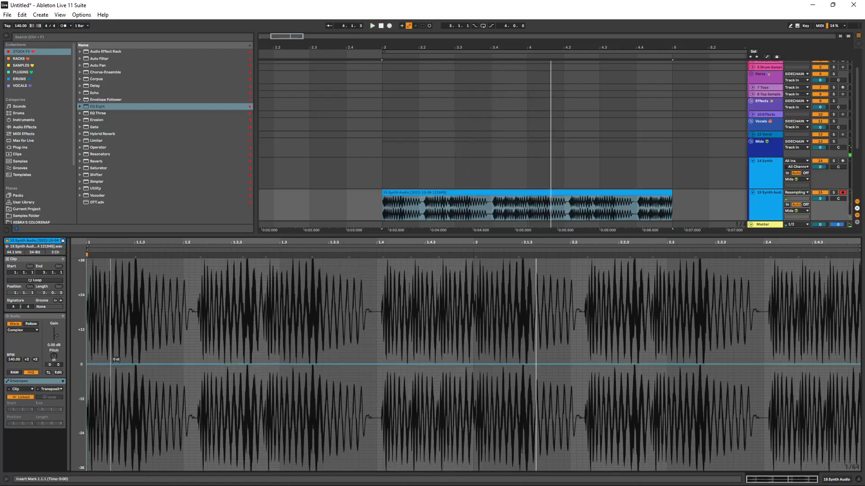
# - Shape the Transposition envelope to rise in a curve from about -12 st at the clip's start to 0 st near 1.2, and audition it
pyautogui.click(176, 364)
pyautogui.moveTo(91, 364); pyautogui.dragTo(94, 382)
pyautogui.press('space')
pyautogui.press('space')
pyautogui.press('space')
pyautogui.press('space')
pyautogui.press('space')
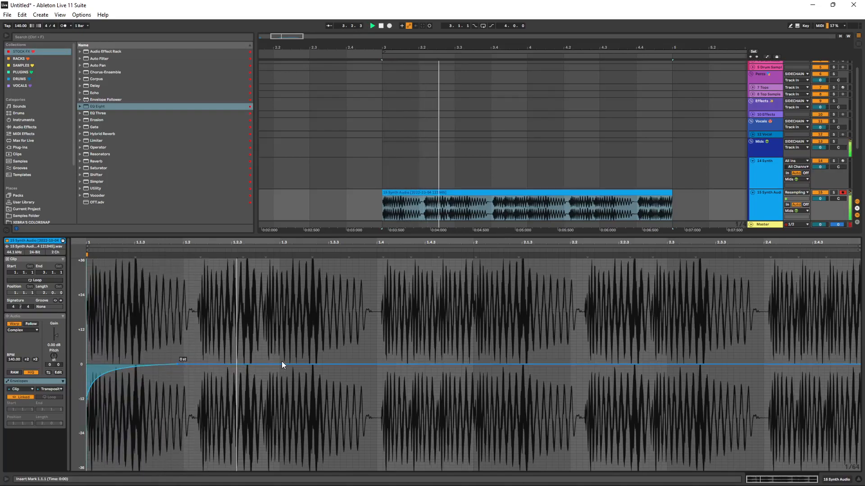
# - Add a curved transposition drop from about +12 st just before 1.3 to 0 st before 1.4, and play the clip
pyautogui.click(345, 364)
pyautogui.moveTo(269, 363); pyautogui.dragTo(290, 357)
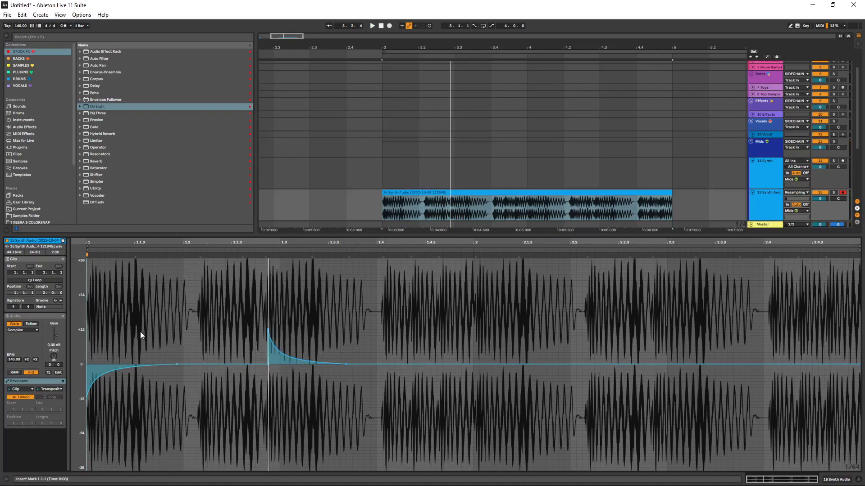
pyautogui.click(92, 324)
pyautogui.press('space')
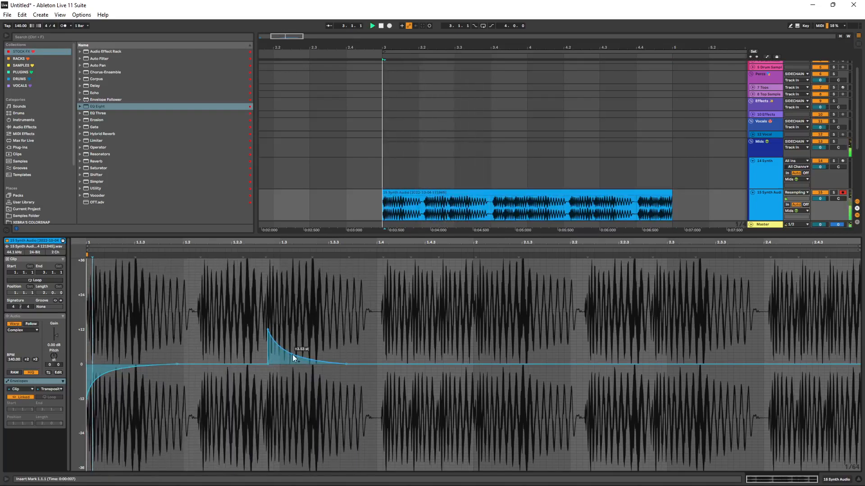
pyautogui.press('space')
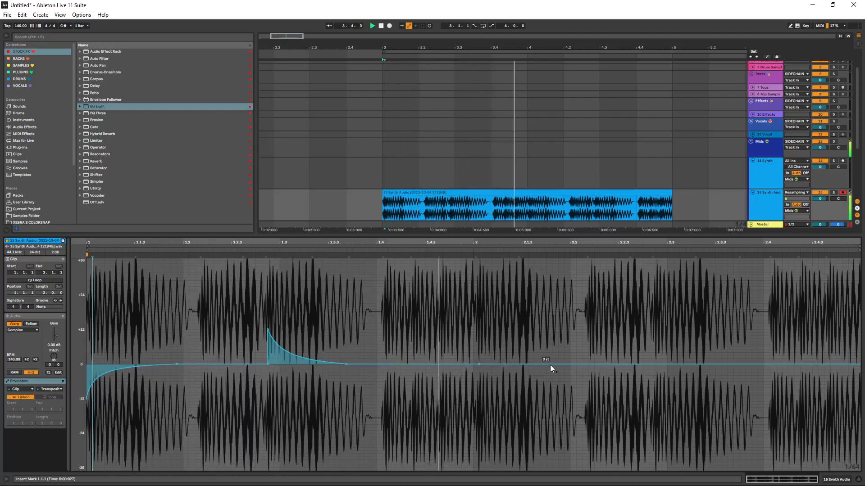
pyautogui.moveTo(492, 364); pyautogui.dragTo(490, 361)
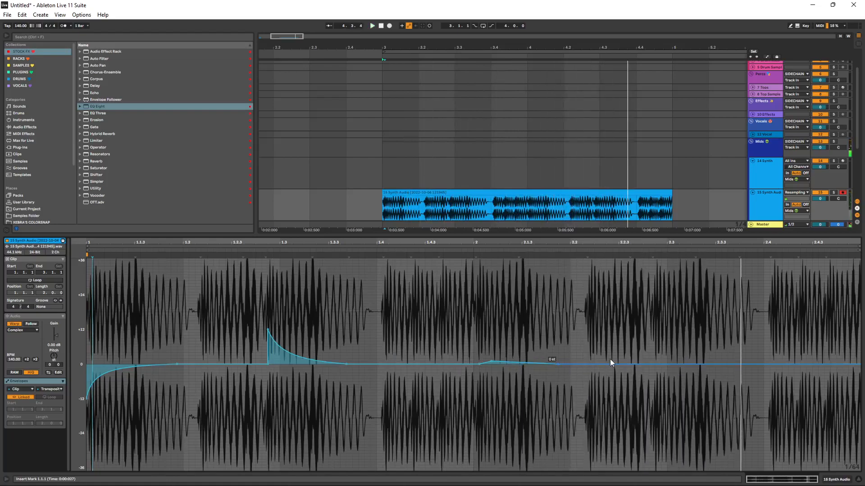
pyautogui.click(558, 364)
pyautogui.click(492, 361)
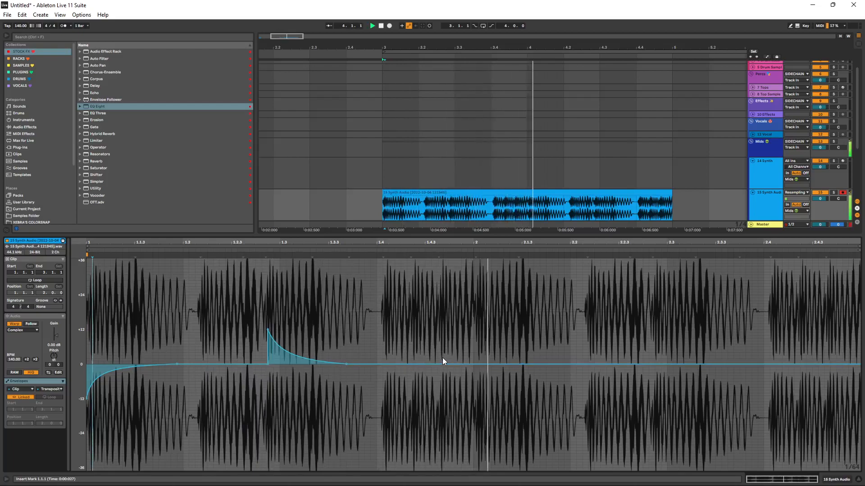
# - Add a slight curved transposition drop from about +1 st just before 2.3 to 0 st before 2.4, and play the clip
pyautogui.click(651, 364)
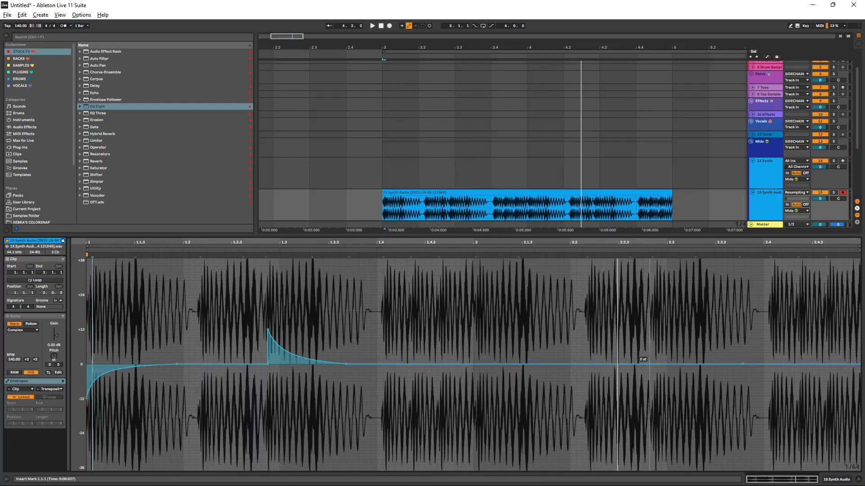
pyautogui.moveTo(657, 364); pyautogui.dragTo(655, 359)
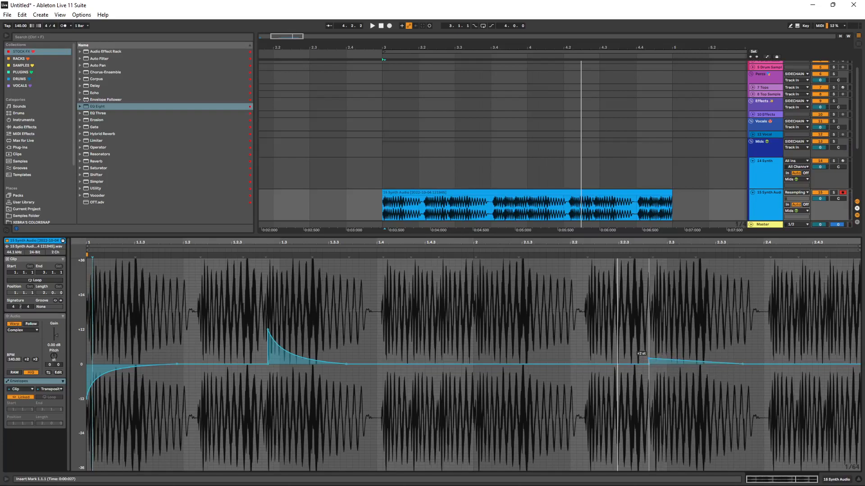
pyautogui.moveTo(649, 362); pyautogui.dragTo(650, 362)
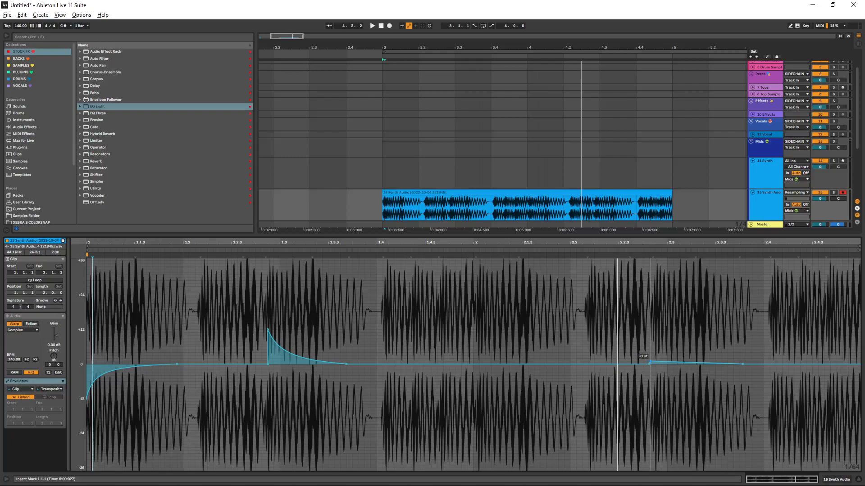
pyautogui.click(490, 334)
pyautogui.press('space')
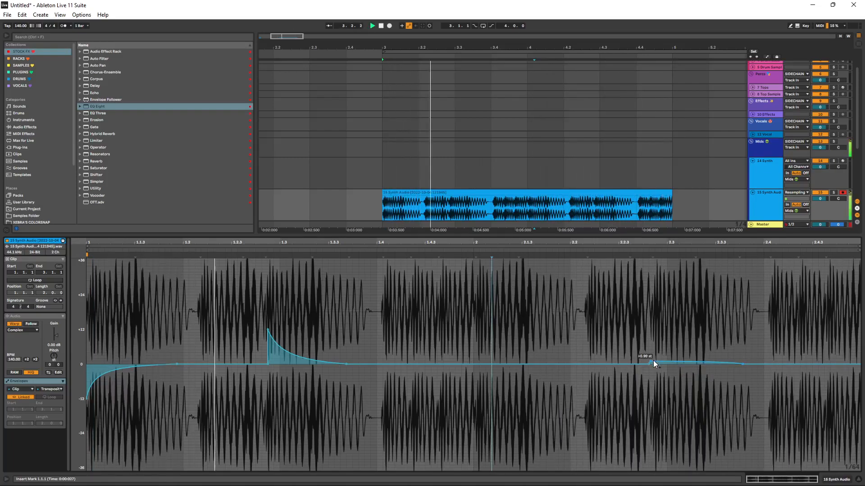
pyautogui.moveTo(653, 361)
pyautogui.mouseDown()
pyautogui.moveTo(653, 351)
pyautogui.moveTo(653, 359)
pyautogui.mouseUp()
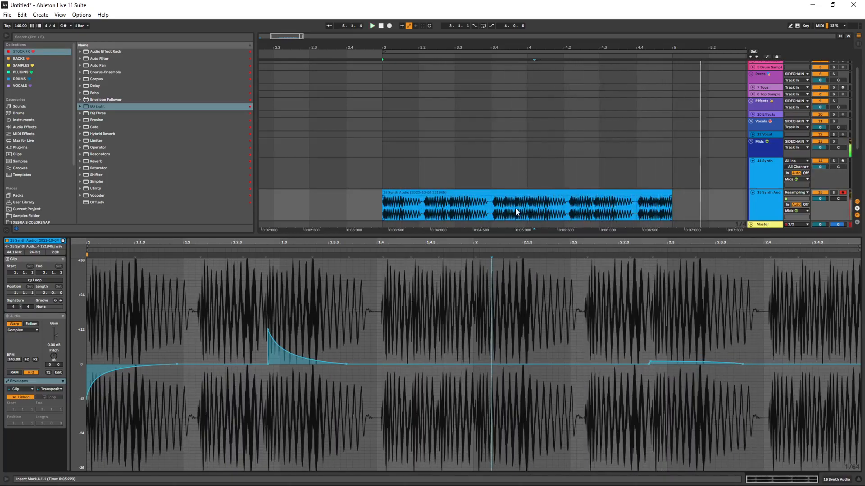
# - Duplicate the bass audio clip once directly after itself, hide the clip view, and play from bar 3
pyautogui.press('space')
pyautogui.click(507, 192)
pyautogui.hotkey('ctrl', 'd')
pyautogui.hotkey('ctrl', 'alt', 'l')
pyautogui.moveTo(455, 207); pyautogui.dragTo(445, 208)
pyautogui.click(377, 227)
pyautogui.press('space')
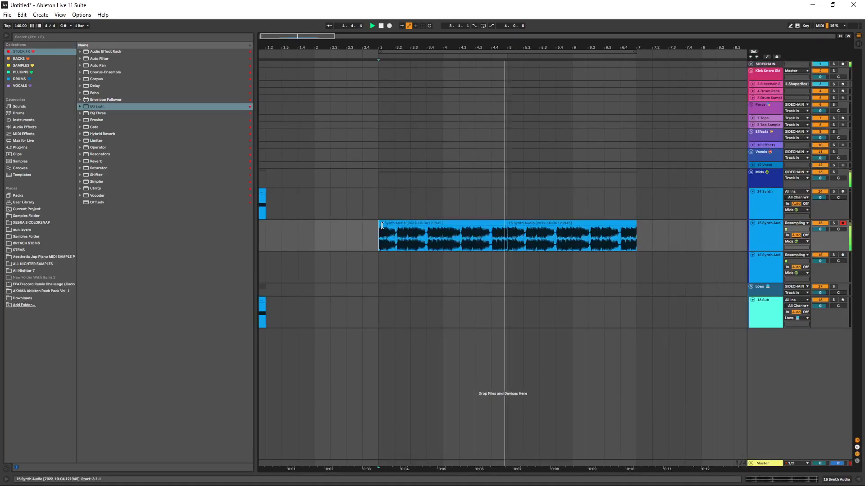
pyautogui.scroll(-3, 574, 187)
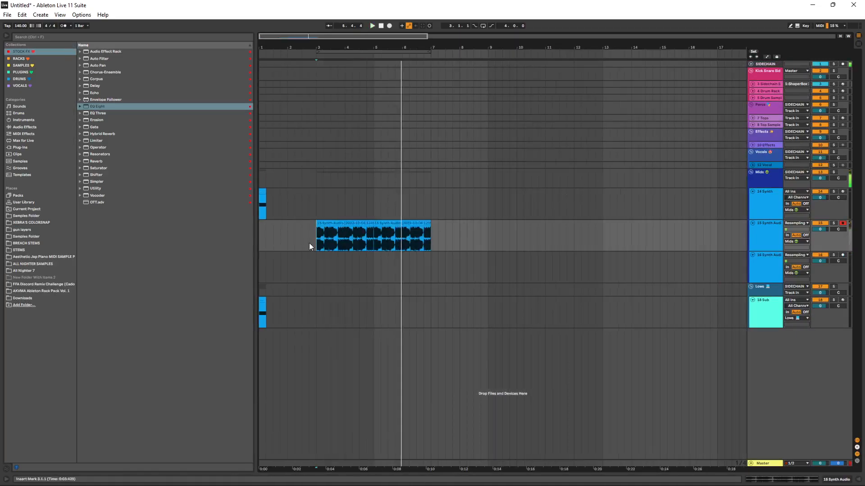
# - Move both bass audio clips two bars later so they start at bar 5
pyautogui.press('space')
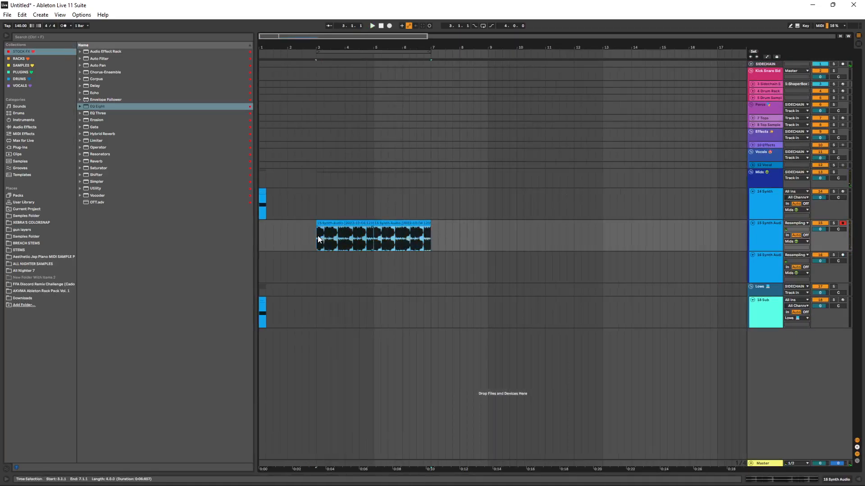
pyautogui.click(377, 234)
pyautogui.press('Delete')
pyautogui.hotkey('ctrl', 'z')
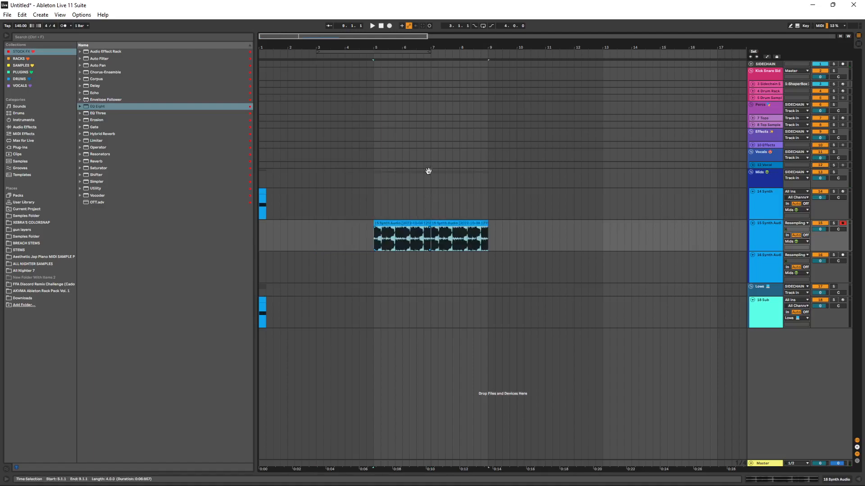
# - Unfold the 4 Drum Rack track and insert an empty four-bar MIDI clip from bar 5 to bar 9
pyautogui.click(752, 91)
pyautogui.moveTo(383, 98); pyautogui.dragTo(486, 94)
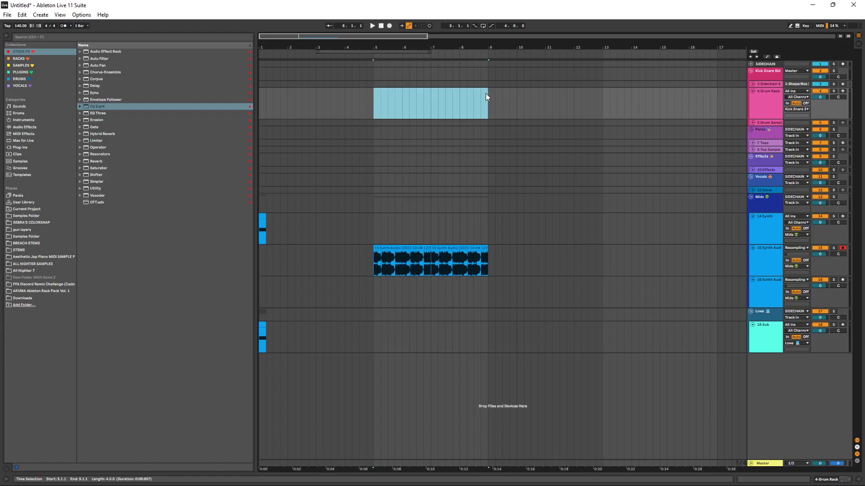
pyautogui.hotkey('ctrl', 'shift', 'm')
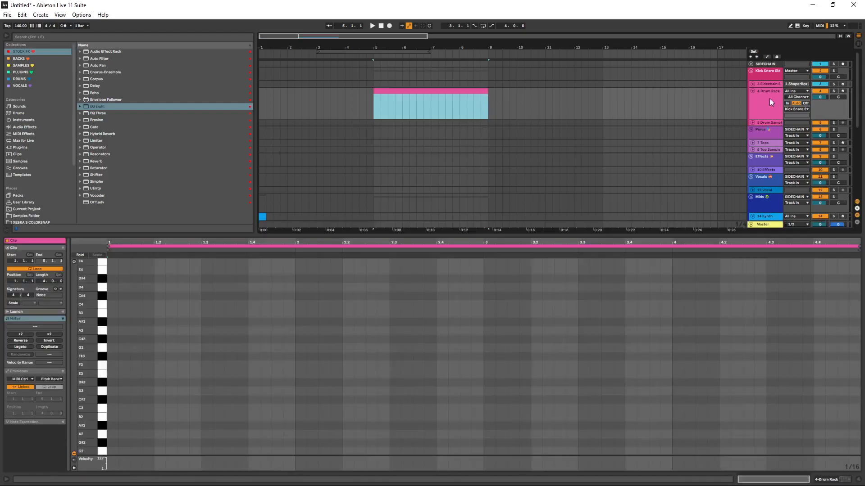
# - Load N-Kick 05.wav from the sample collection into the drum rack's C1 pad
pyautogui.click(656, 108)
pyautogui.click(28, 72)
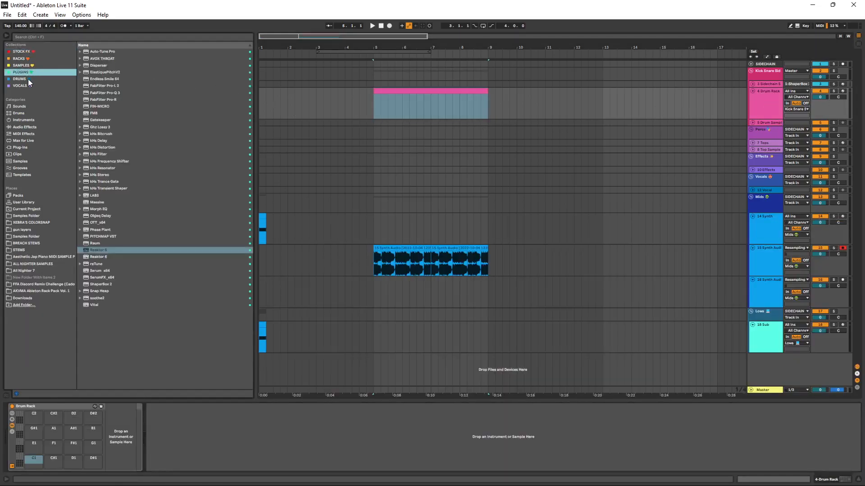
pyautogui.click(24, 66)
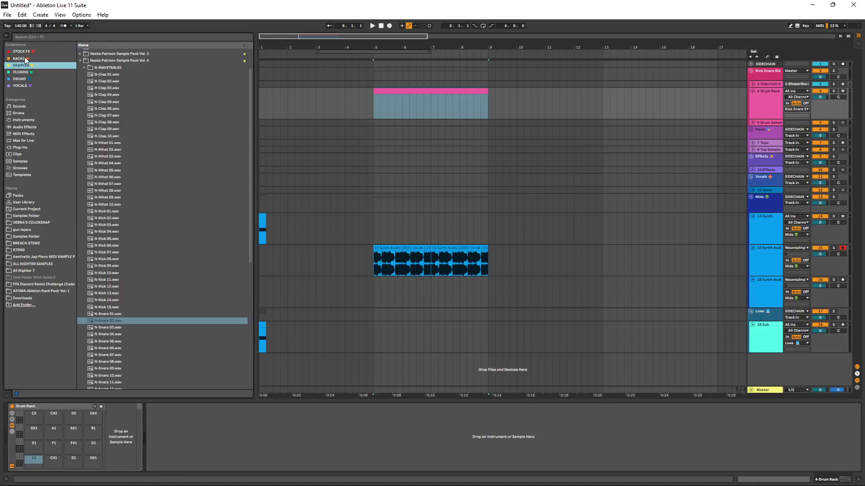
pyautogui.doubleClick(114, 238)
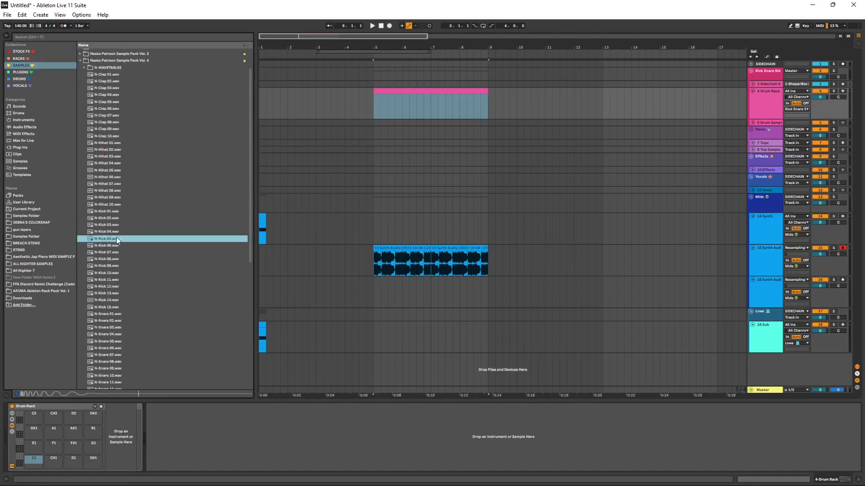
# - Add N-Clap 07.wav to the drum rack's C#1 pad and set the kick's volume to 0 dB
pyautogui.scroll(-2, 118, 185)
pyautogui.click(129, 73)
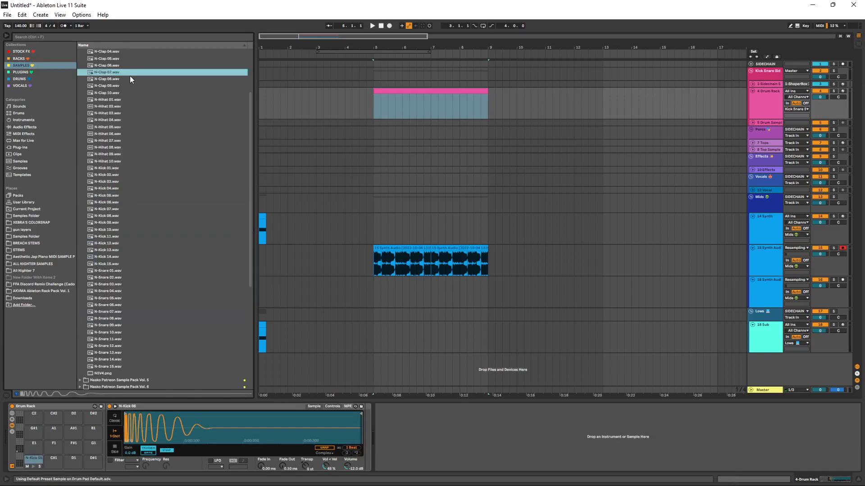
pyautogui.moveTo(114, 73); pyautogui.dragTo(54, 462)
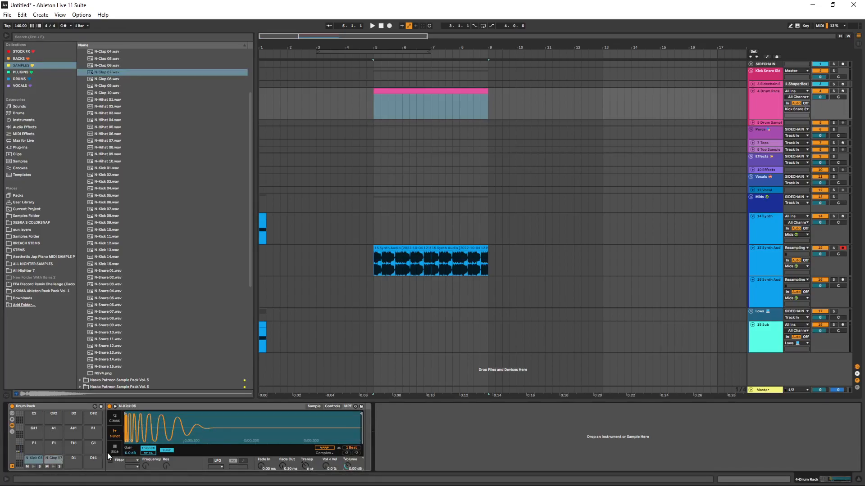
pyautogui.click(56, 460)
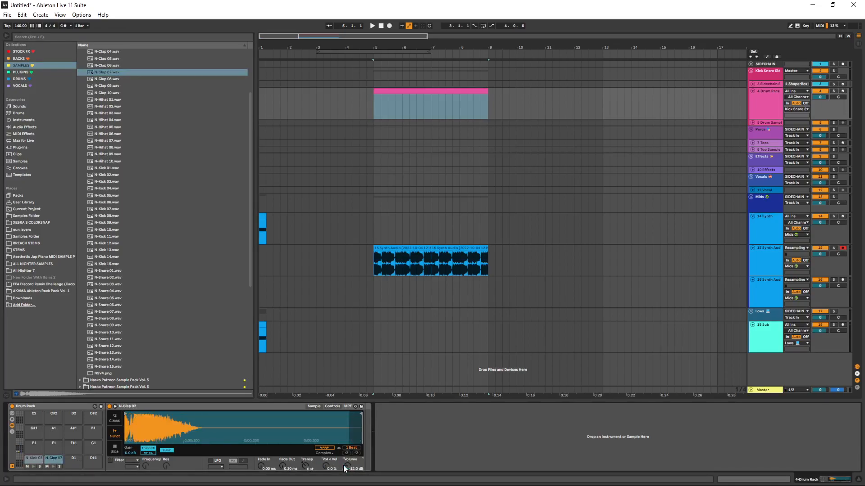
# - With the adaptive grid on Medium, place a kick at 1.1 and a kick with clap at 1.3 in the drum clip, and audition them
pyautogui.doubleClick(429, 99)
pyautogui.rightClick(243, 300)
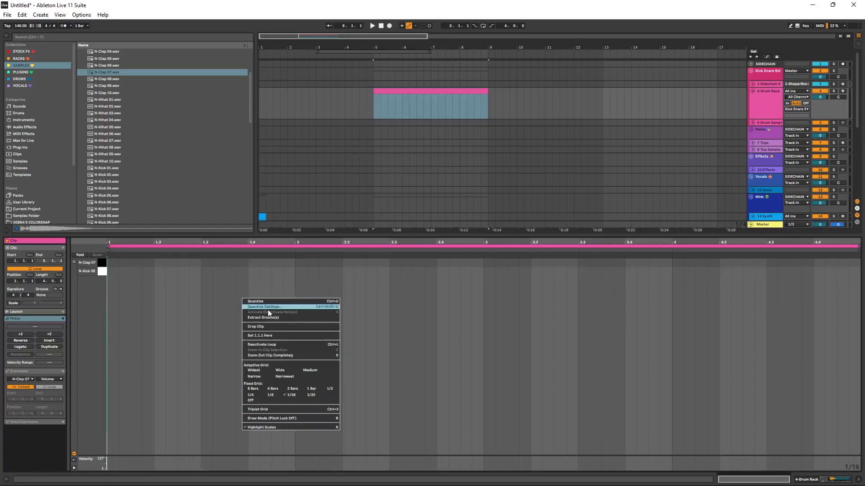
pyautogui.click(313, 373)
pyautogui.doubleClick(119, 271)
pyautogui.press('space')
pyautogui.doubleClick(213, 272)
pyautogui.doubleClick(213, 263)
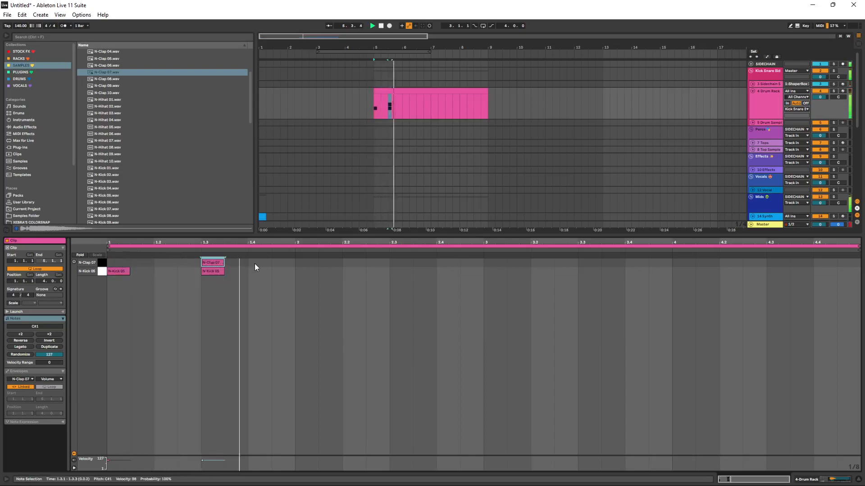
pyautogui.press('space')
pyautogui.scroll(4, 390, 110)
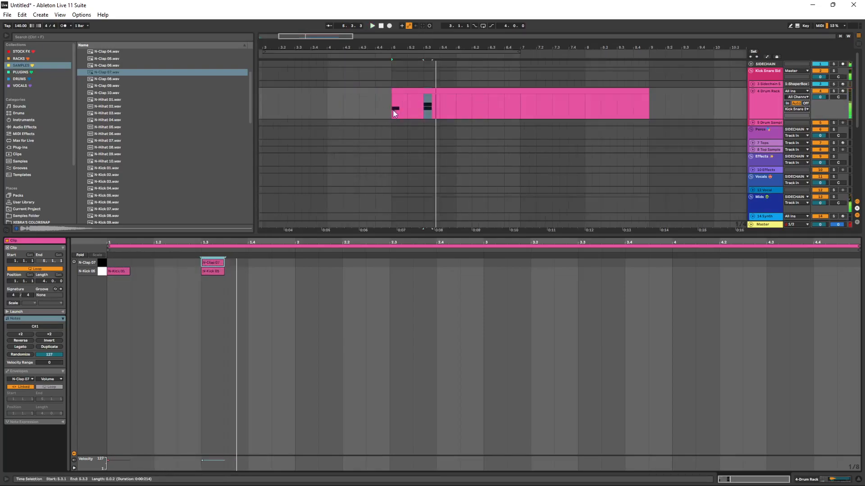
pyautogui.press('space')
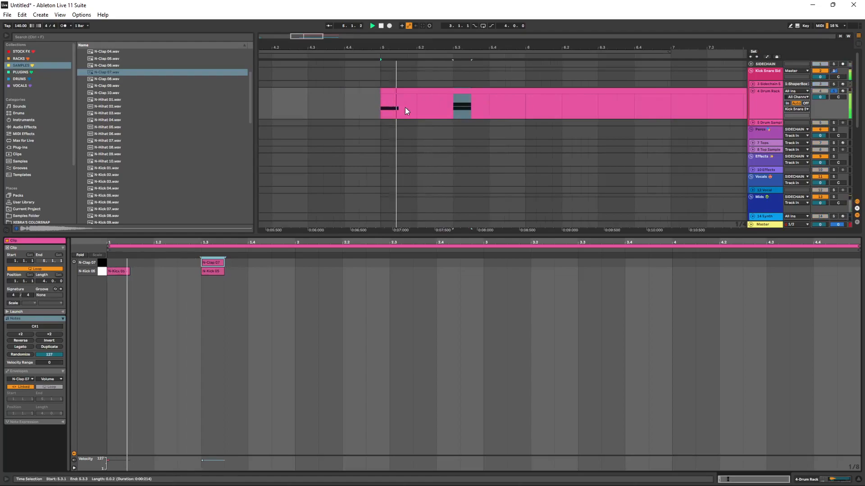
# - Duplicate the first bar of kick and clap notes across all four bars of the drum clip
pyautogui.moveTo(293, 269); pyautogui.dragTo(120, 307)
pyautogui.hotkey('ctrl', 'd')
pyautogui.hotkey('ctrl', 'd')
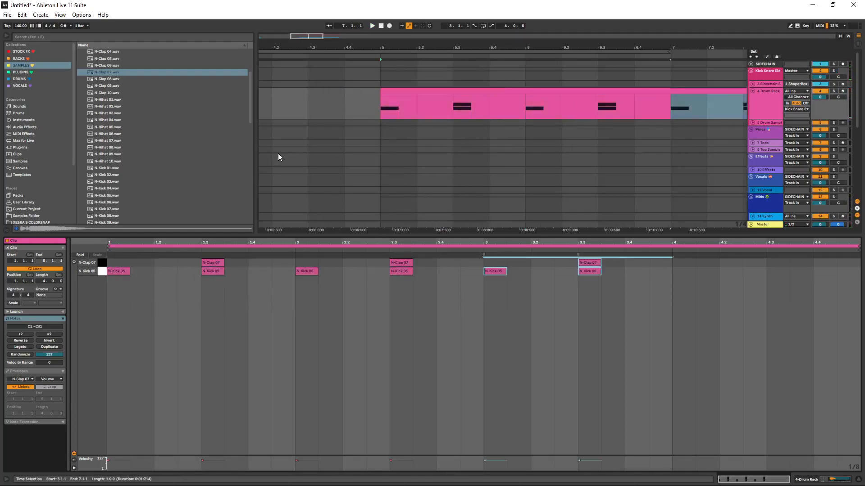
pyautogui.hotkey('ctrl', 'd')
pyautogui.scroll(-5, 390, 119)
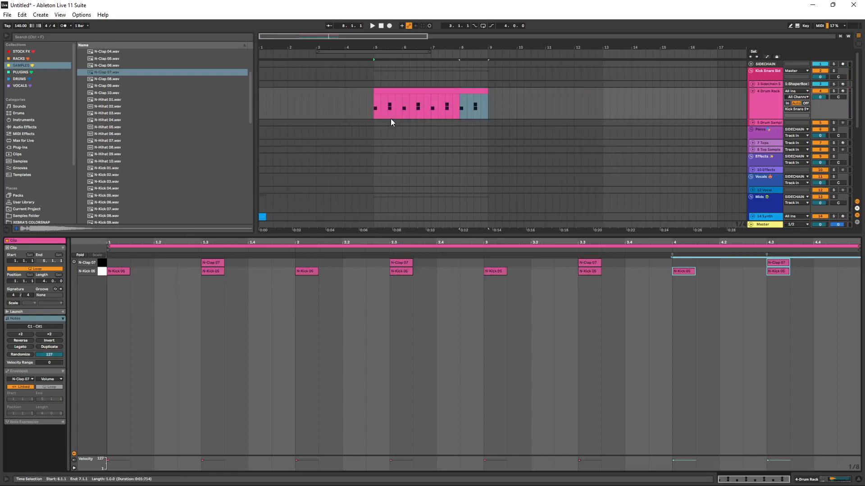
# - Unfold the 8 Top Samples track and place N-Cymbals Loop 04 140BPM.wav on it at bar 5
pyautogui.click(753, 150)
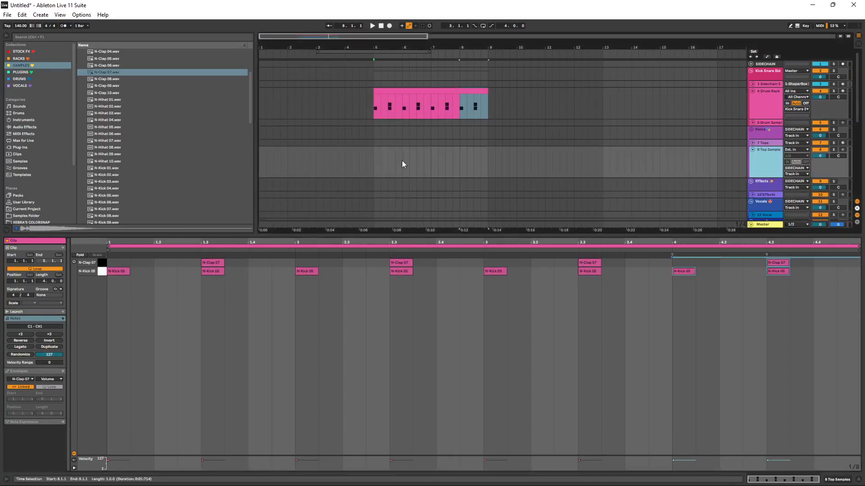
pyautogui.click(364, 164)
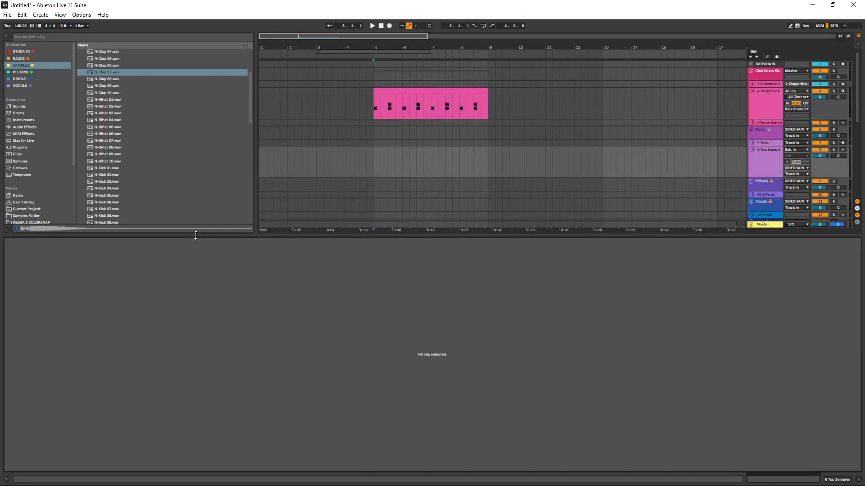
pyautogui.moveTo(195, 234); pyautogui.dragTo(157, 278)
pyautogui.click(139, 87)
pyautogui.click(141, 80)
pyautogui.moveTo(121, 311); pyautogui.dragTo(377, 158)
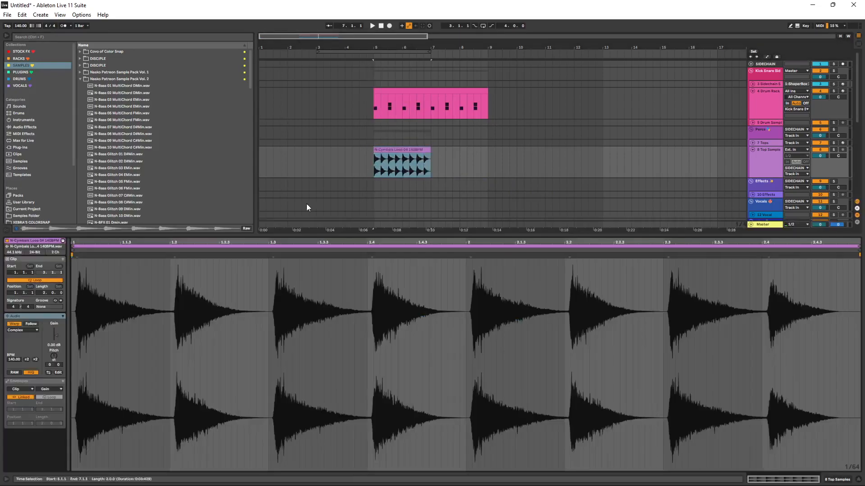
# - Set the cymbal loop's warp mode to Texture and duplicate the loop so it runs to bar 9
pyautogui.click(26, 347)
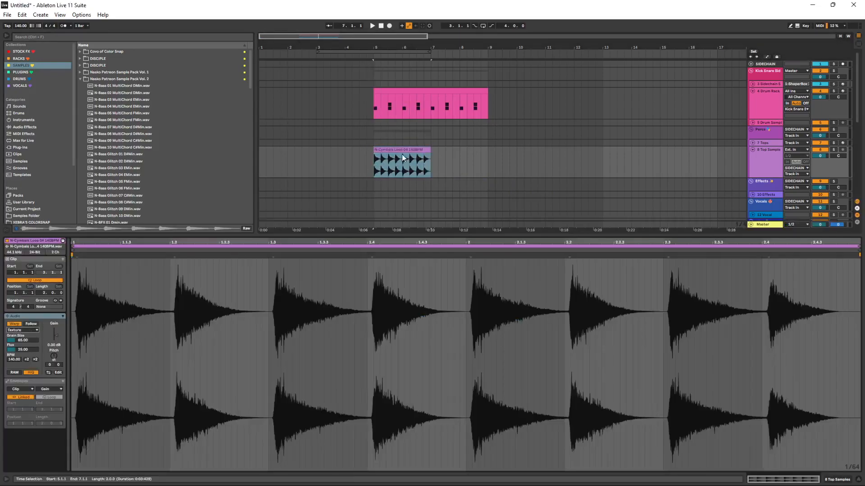
pyautogui.click(397, 159)
pyautogui.hotkey('ctrl', 'd')
# - Hide the clip view and play the bass together with the drums and cymbals from just before bar 5
pyautogui.click(367, 163)
pyautogui.press('space')
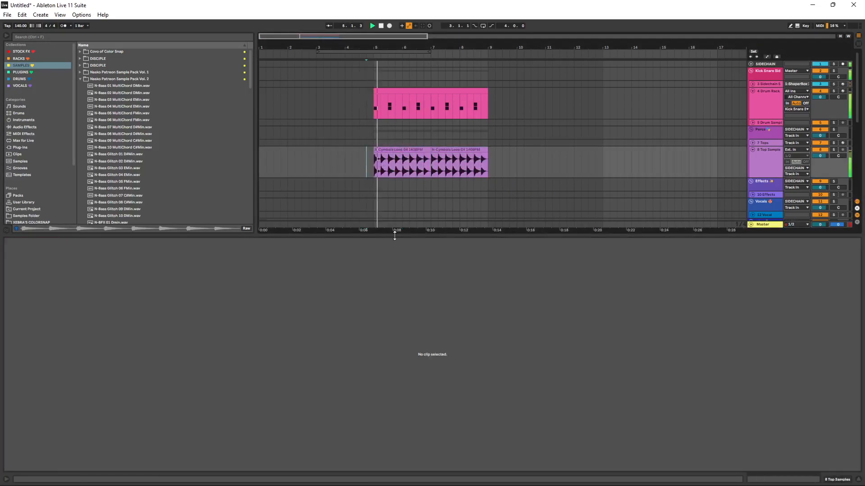
pyautogui.hotkey('ctrl', 'alt', 'l')
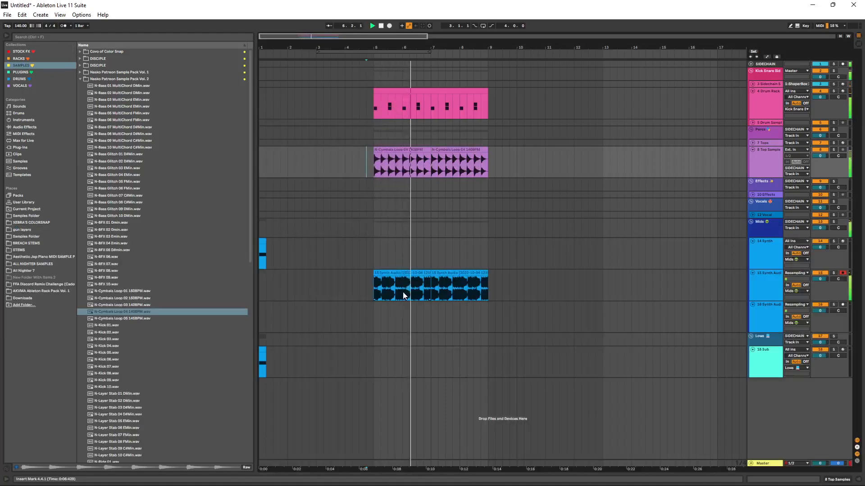
pyautogui.scroll(6, 404, 291)
pyautogui.scroll(-2, 428, 282)
pyautogui.scroll(-6, 428, 282)
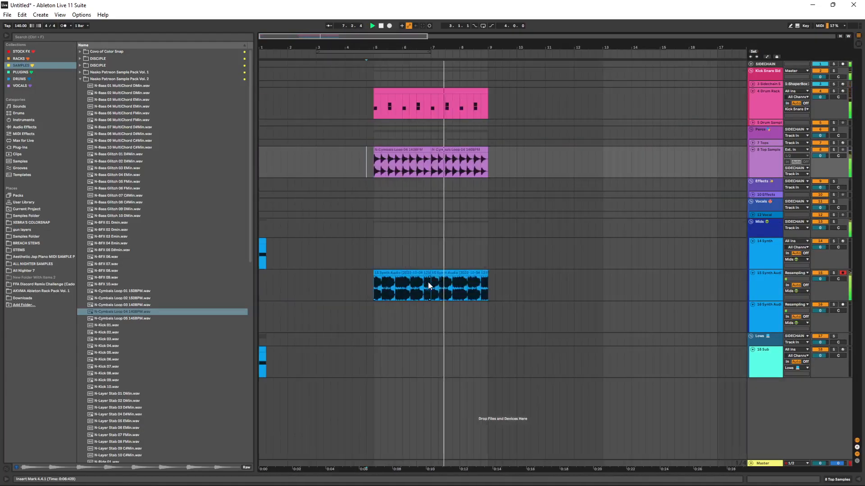
pyautogui.scroll(3, 348, 269)
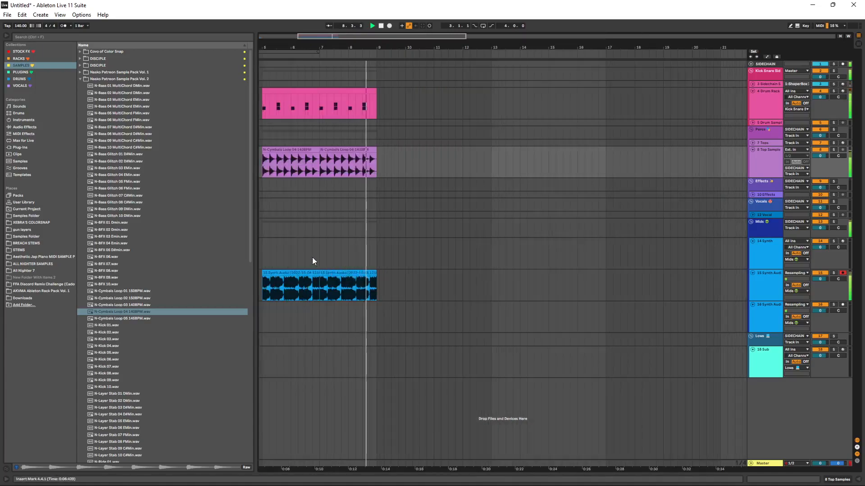
pyautogui.moveTo(314, 259); pyautogui.dragTo(426, 189)
pyautogui.press('space')
pyautogui.moveTo(323, 64); pyautogui.dragTo(836, 68)
pyautogui.moveTo(642, 163); pyautogui.dragTo(558, 425)
pyautogui.moveTo(617, 376); pyautogui.dragTo(540, 139)
pyautogui.moveTo(587, 84); pyautogui.dragTo(352, 376)
pyautogui.scroll(-2, 573, 315)
pyautogui.scroll(-1, 572, 316)
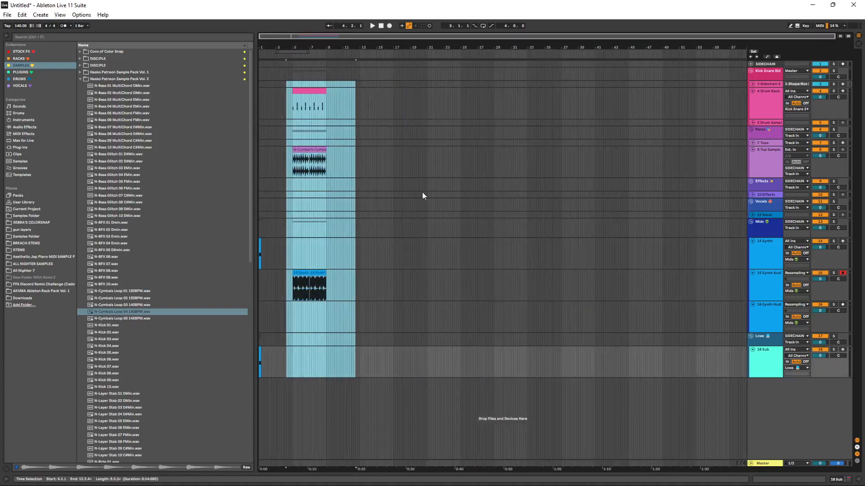
# - Clear the time selection and set the arrangement's adaptive grid to Medium
pyautogui.click(396, 185)
pyautogui.scroll(4, 313, 174)
pyautogui.moveTo(315, 155); pyautogui.dragTo(483, 192)
pyautogui.rightClick(570, 143)
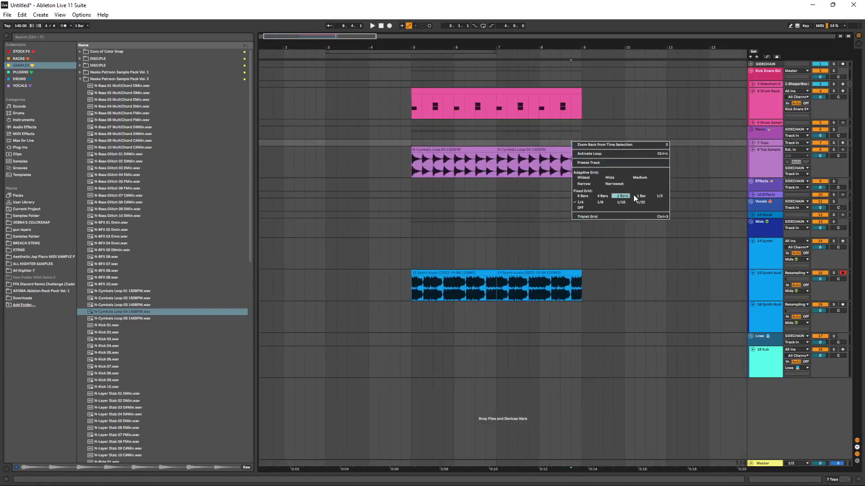
pyautogui.click(645, 178)
# - Select bars 3 to 11 across all tracks and fit the whole arrangement to the window's width
pyautogui.moveTo(409, 77); pyautogui.dragTo(451, 108)
pyautogui.click(380, 100)
pyautogui.click(332, 58)
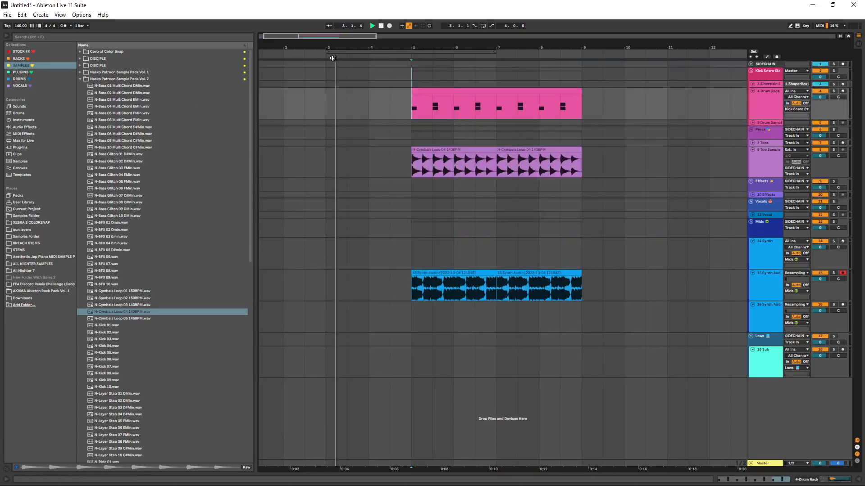
pyautogui.press('space')
pyautogui.moveTo(328, 65); pyautogui.dragTo(666, 357)
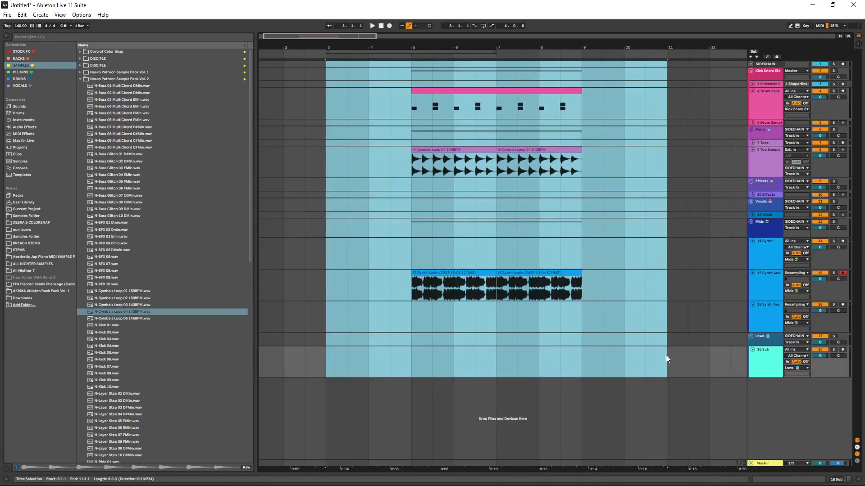
pyautogui.press('w')
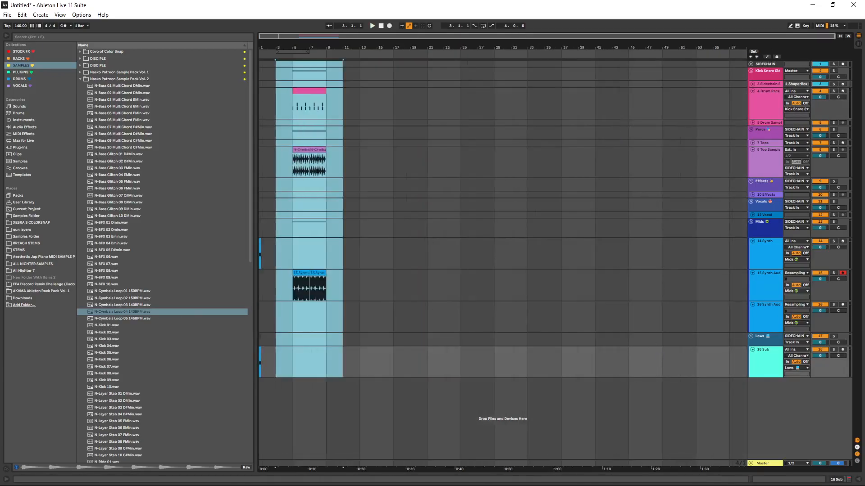